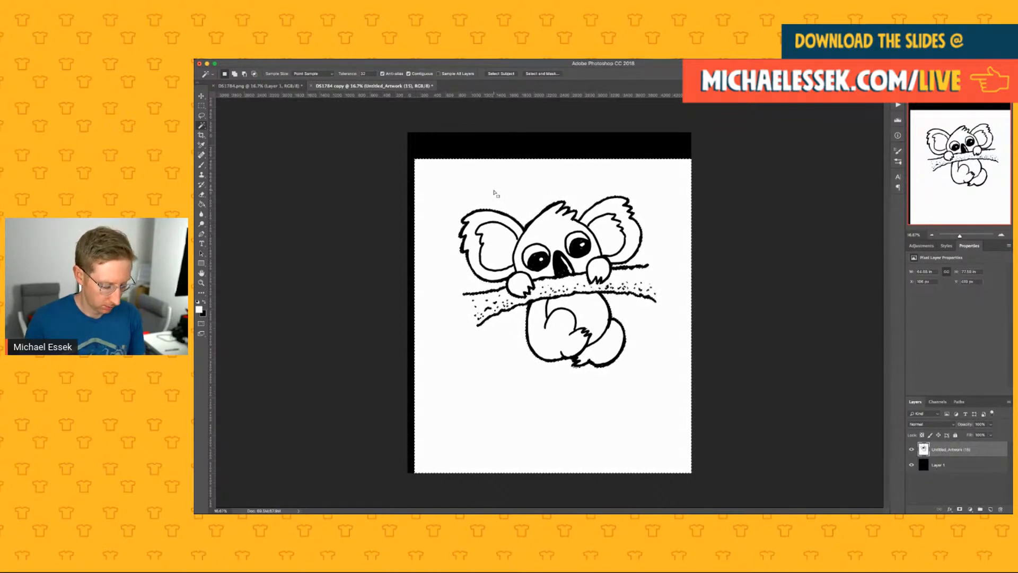
Step: Delete the selected white background around the koala drawing and hide the black layer beneath it
{"action": "key", "text": "Delete"}
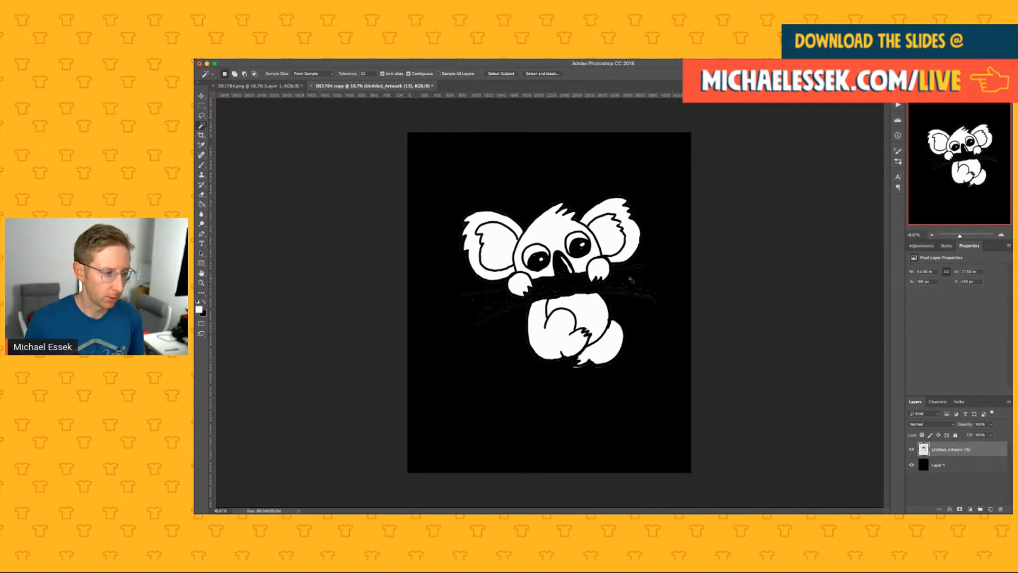
{"action": "left_click", "coordinate": [912, 465]}
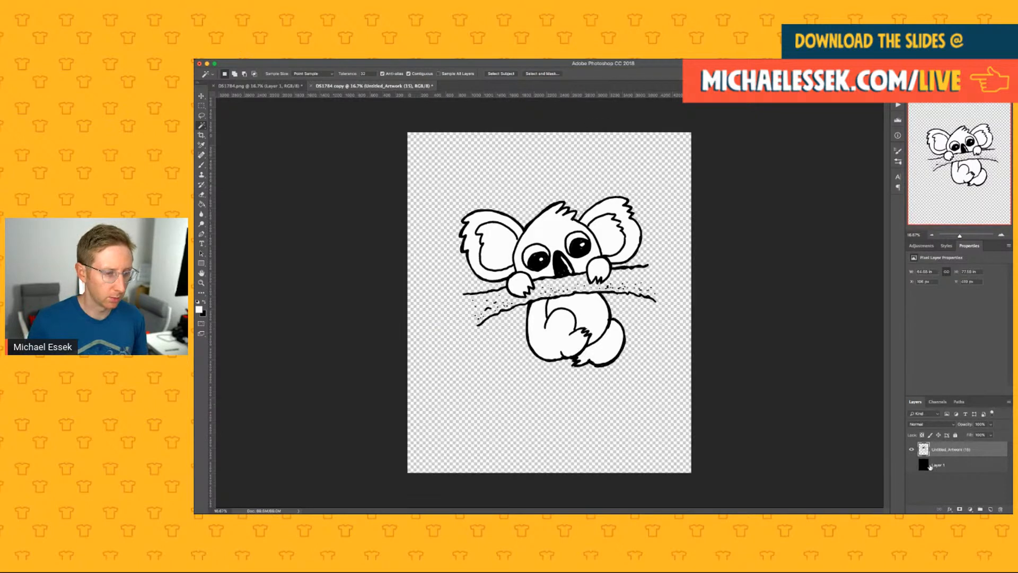
Step: Add a single empty layer above the koala artwork, removing the surplus one
{"action": "left_click", "coordinate": [990, 509]}
{"action": "left_click", "coordinate": [990, 509]}
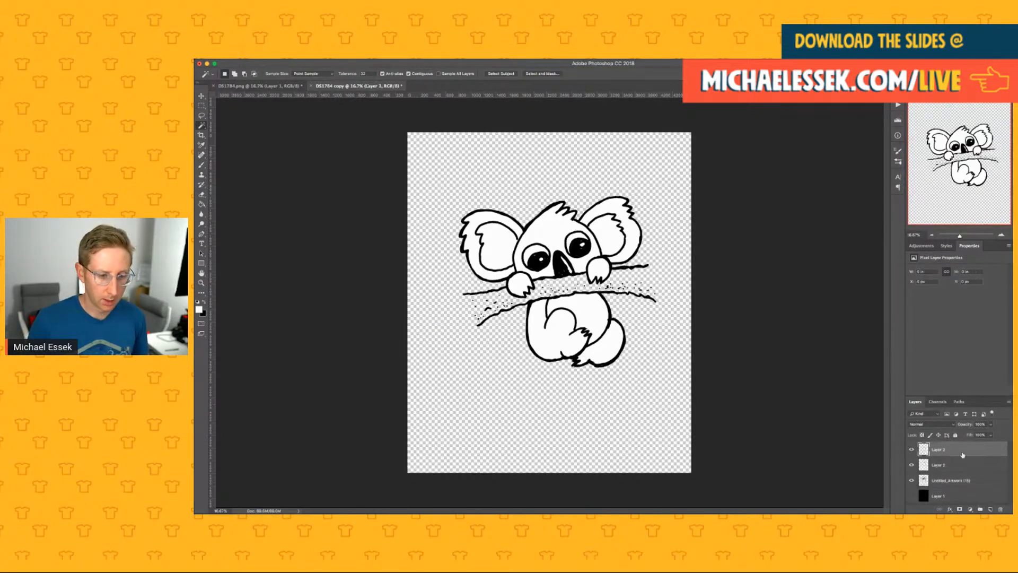
{"action": "left_click", "coordinate": [1000, 509]}
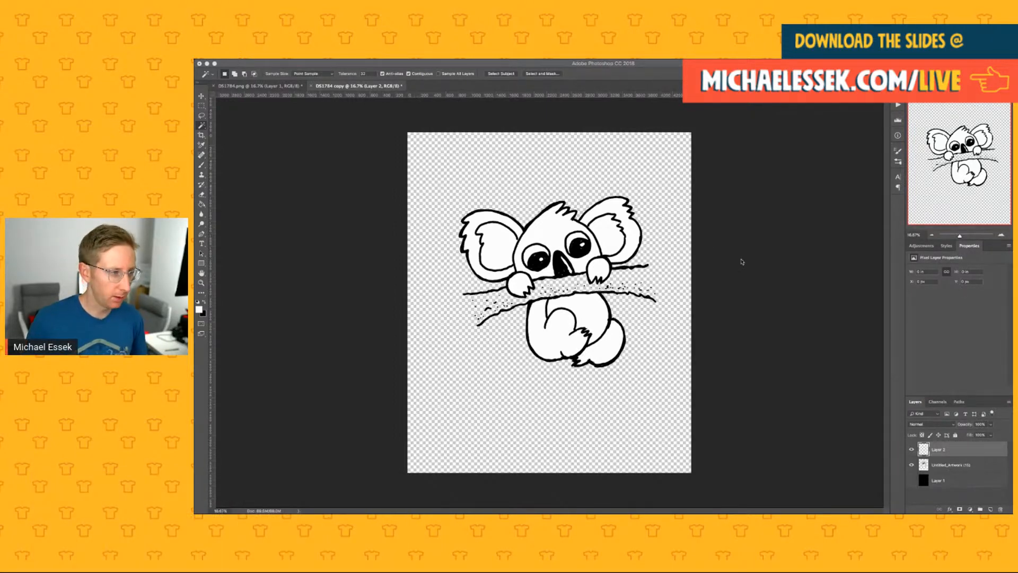
Step: Scale the koala artwork up to about 108% and reposition it in the upper middle of the canvas
{"action": "left_click", "coordinate": [627, 64]}
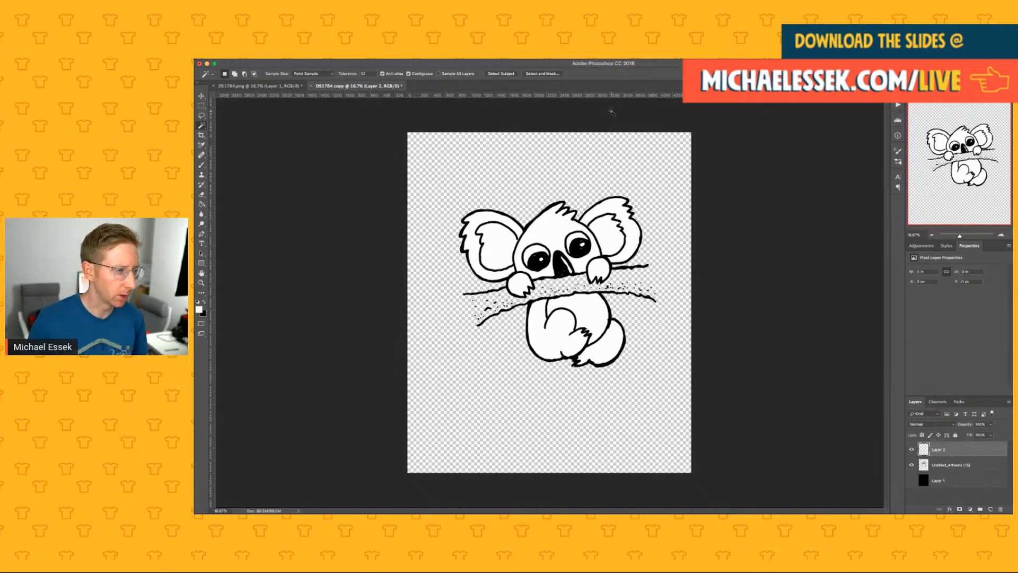
{"action": "key", "text": "v"}
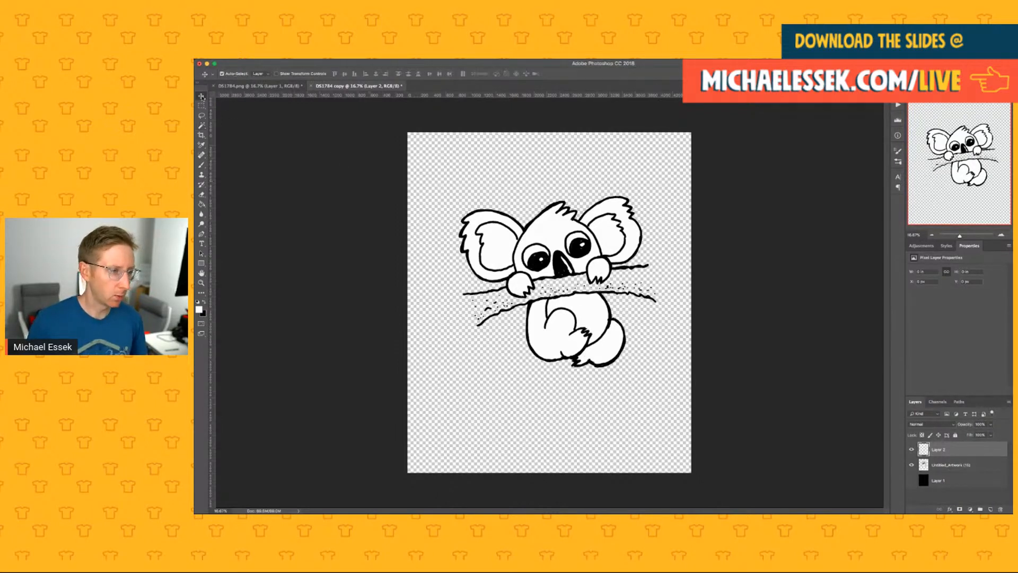
{"action": "left_click", "coordinate": [535, 234]}
{"action": "key", "text": "ctrl+t"}
{"action": "left_click_drag", "start_coordinate": [410, 156], "coordinate": [387, 126]}
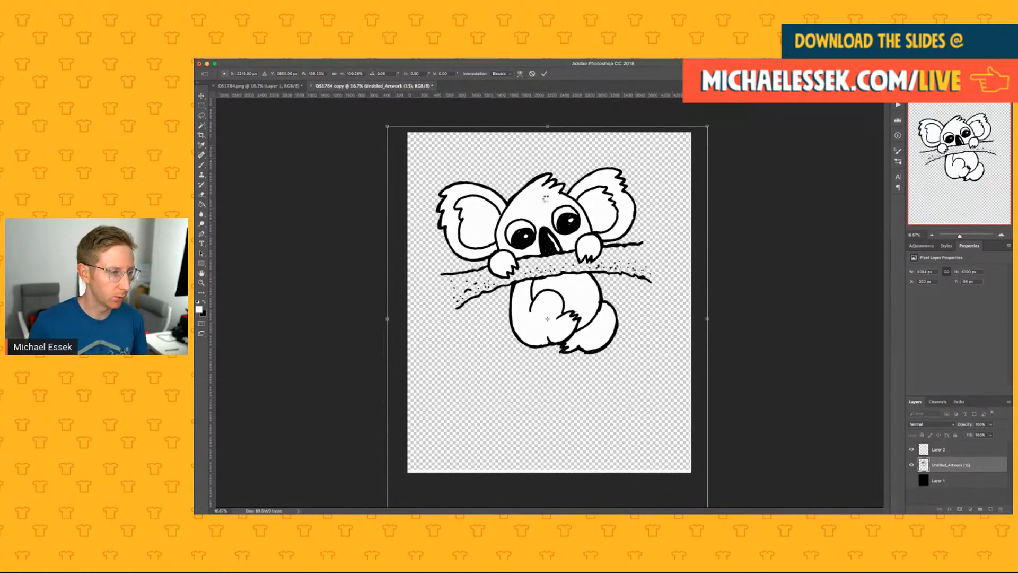
{"action": "key", "text": "Return"}
{"action": "left_click_drag", "start_coordinate": [542, 178], "coordinate": [548, 204]}
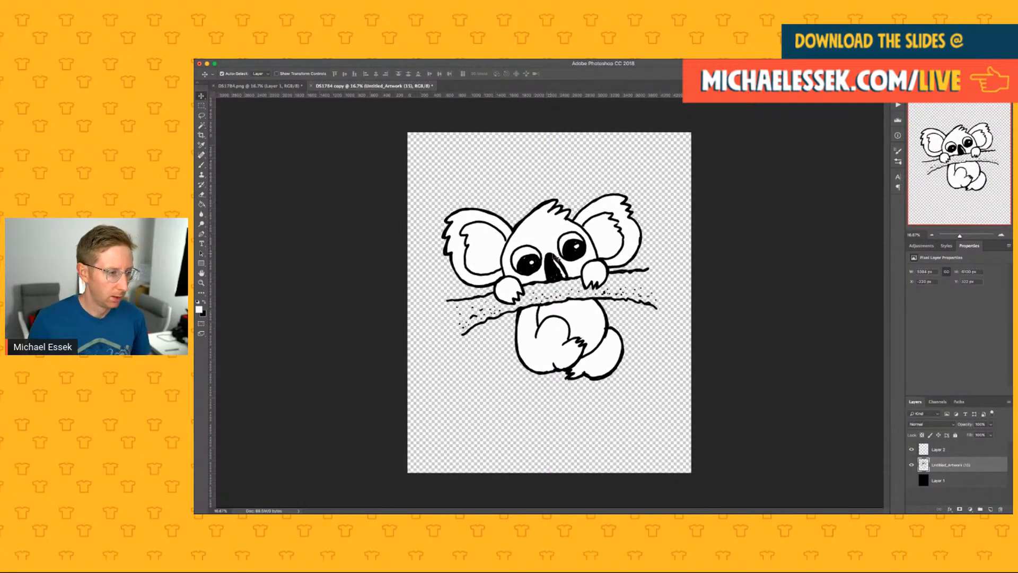
{"action": "left_click", "coordinate": [201, 254]}
{"action": "left_click", "coordinate": [200, 263]}
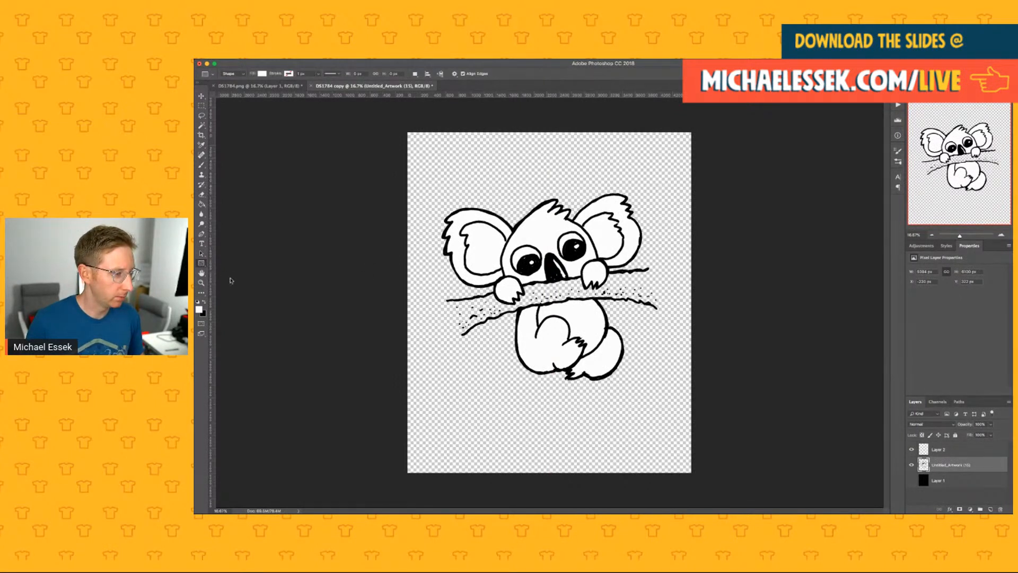
{"action": "left_click_drag", "start_coordinate": [475, 179], "coordinate": [656, 424]}
{"action": "left_click", "coordinate": [790, 329]}
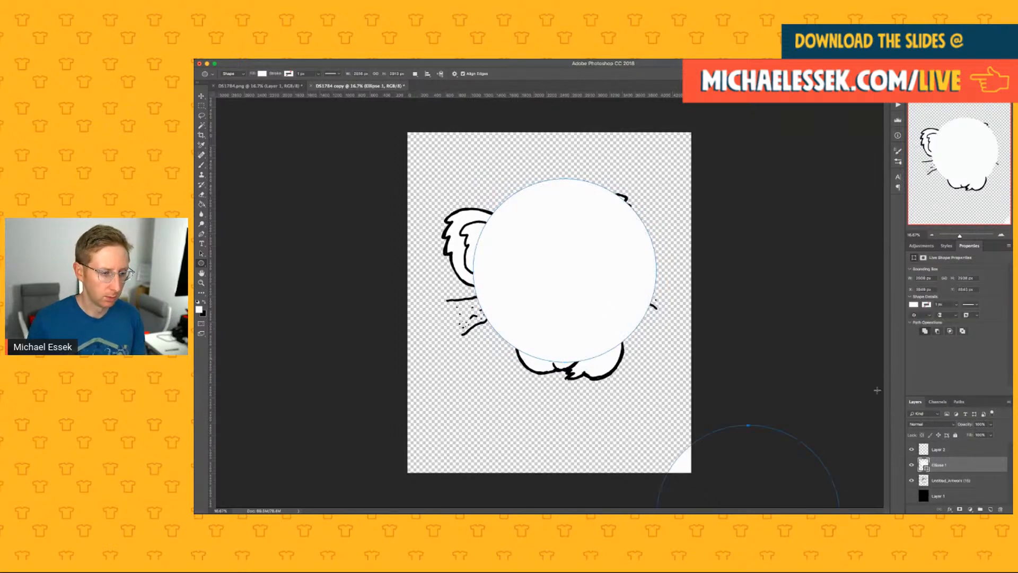
{"action": "left_click", "coordinate": [1001, 509]}
Step: Draw a white circle about 2970 px in diameter and centre it behind the koala, beneath the artwork layer
{"action": "left_click_drag", "start_coordinate": [590, 328], "coordinate": [666, 391]}
{"action": "key", "text": "v"}
{"action": "left_click_drag", "start_coordinate": [937, 465], "coordinate": [938, 481]}
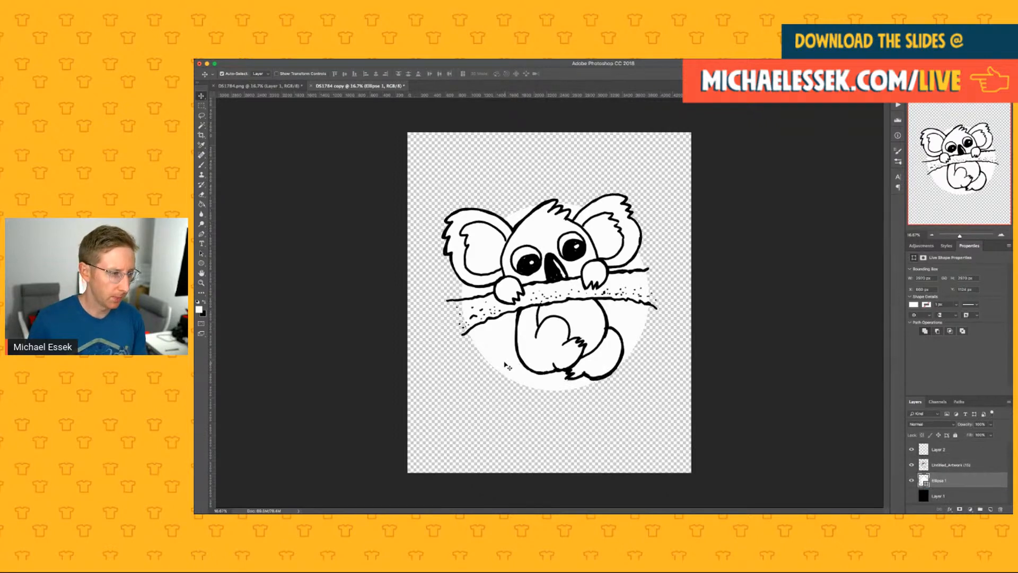
{"action": "left_click_drag", "start_coordinate": [507, 365], "coordinate": [505, 356]}
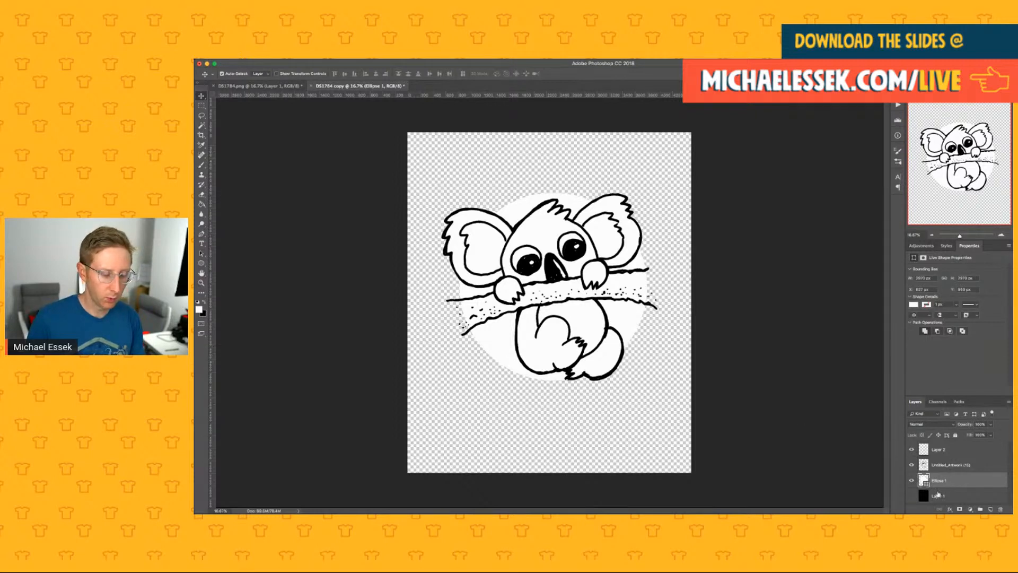
Step: Show the black background layer and fill it with a dark navy blue
{"action": "left_click", "coordinate": [911, 496]}
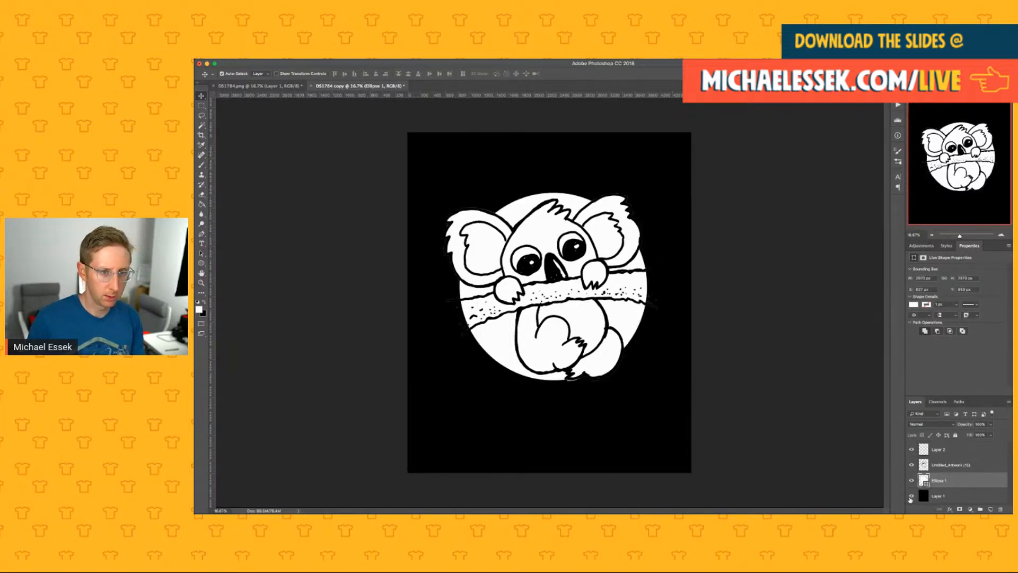
{"action": "left_click", "coordinate": [928, 495]}
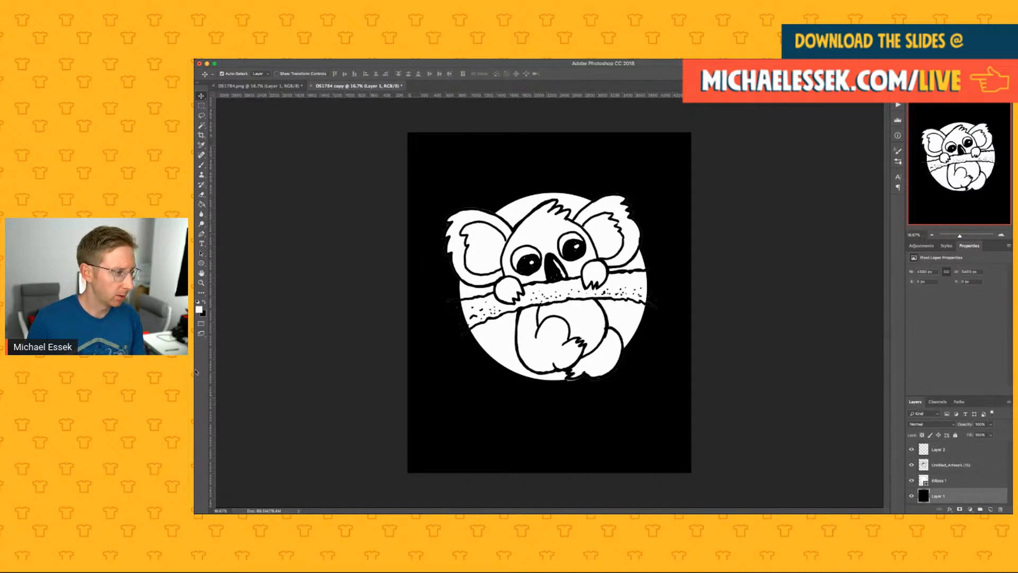
{"action": "key", "text": "i"}
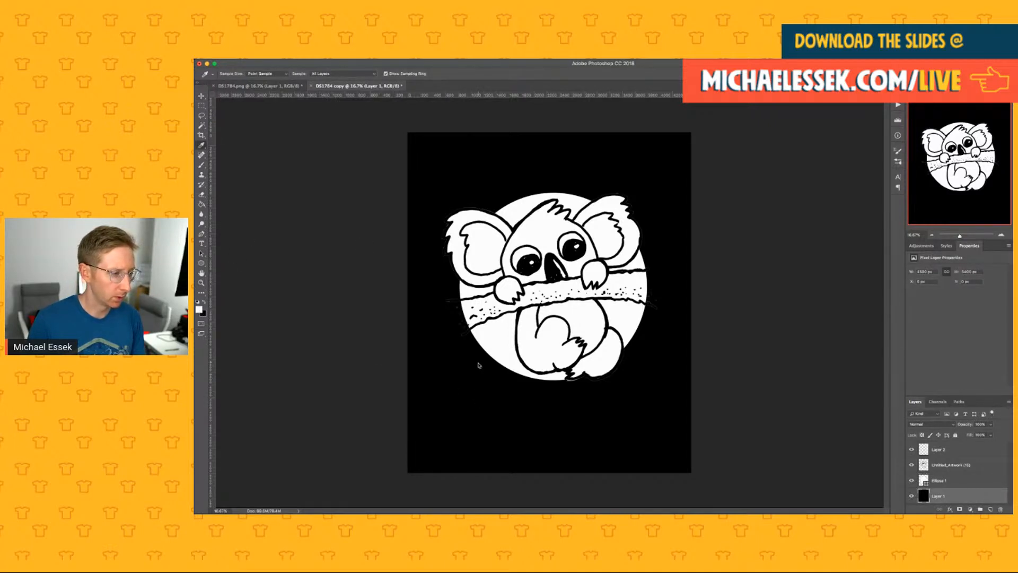
{"action": "left_click", "coordinate": [474, 382]}
{"action": "key", "text": "v"}
{"action": "left_click", "coordinate": [202, 203]}
{"action": "left_click", "coordinate": [473, 412]}
{"action": "left_click", "coordinate": [202, 96]}
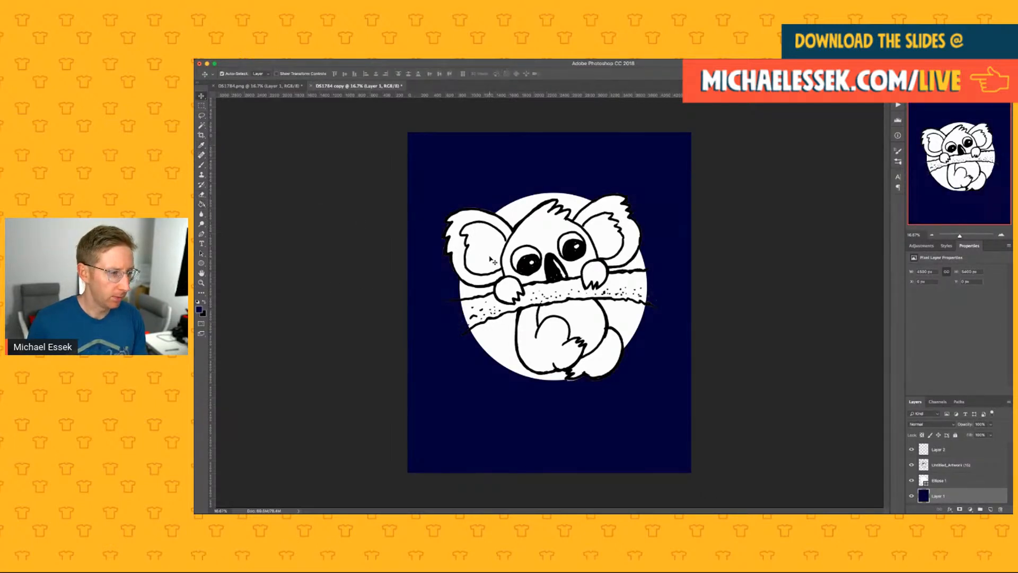
Step: Add a navy Color Overlay to the koala artwork, blended so that only the black linework is recoloured
{"action": "left_click", "coordinate": [524, 271]}
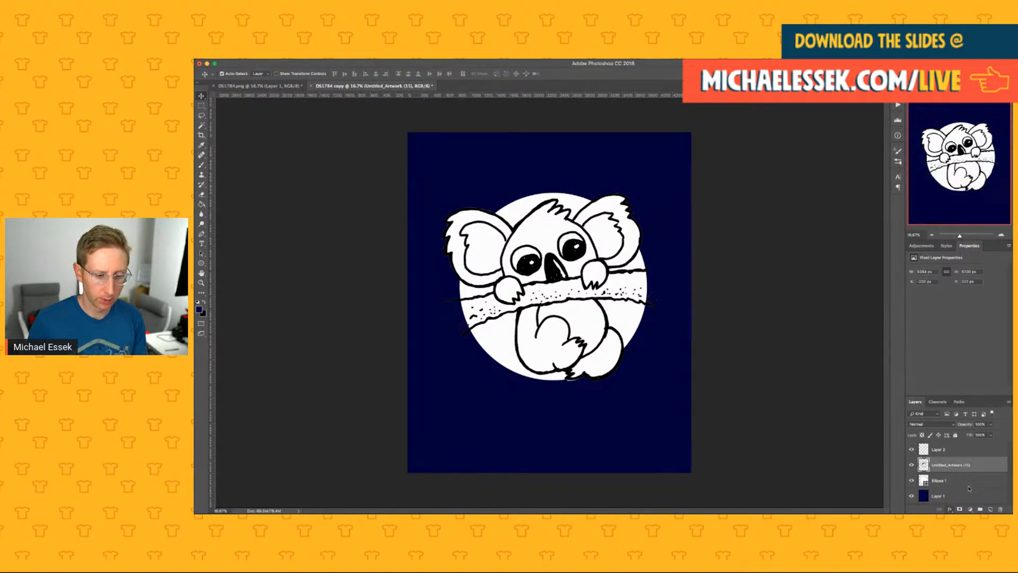
{"action": "left_click", "coordinate": [950, 510]}
{"action": "left_click", "coordinate": [962, 481]}
{"action": "left_click", "coordinate": [411, 175]}
{"action": "left_click", "coordinate": [577, 423]}
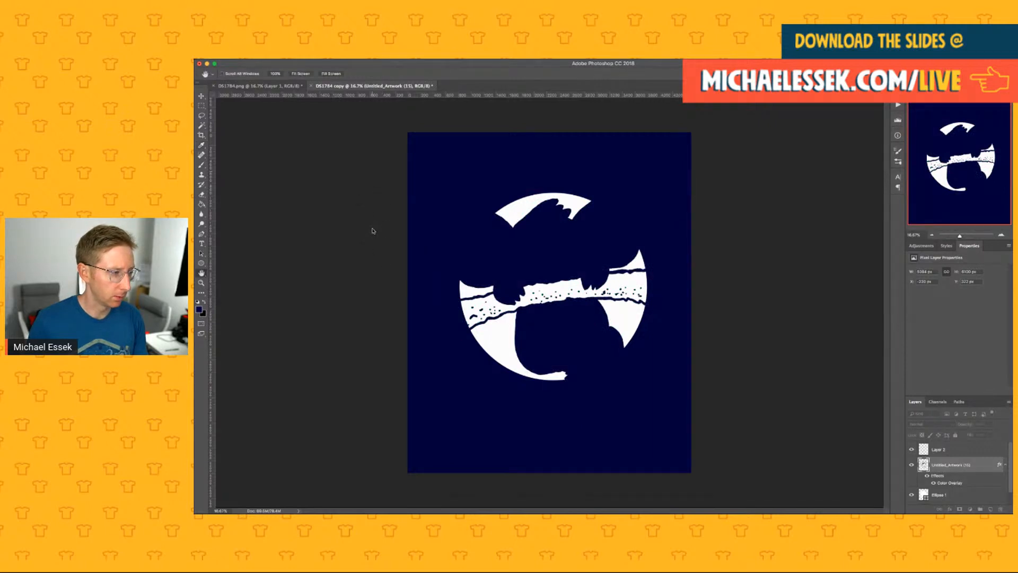
{"action": "left_click", "coordinate": [374, 177]}
{"action": "key", "text": "Return"}
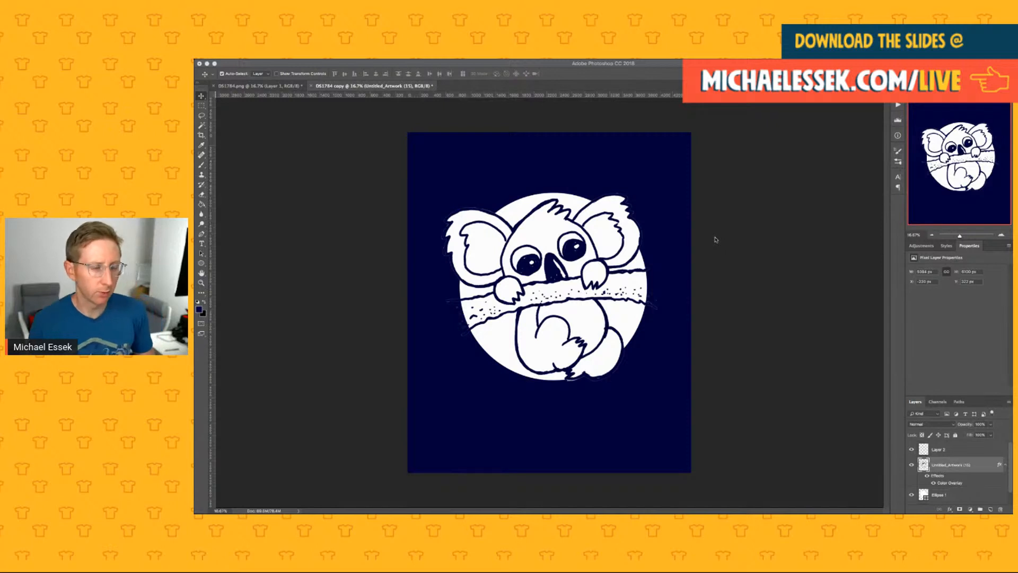
Step: Add a Stroke effect to the koala artwork layer to cover the fringe around its outline
{"action": "left_click", "coordinate": [1003, 235]}
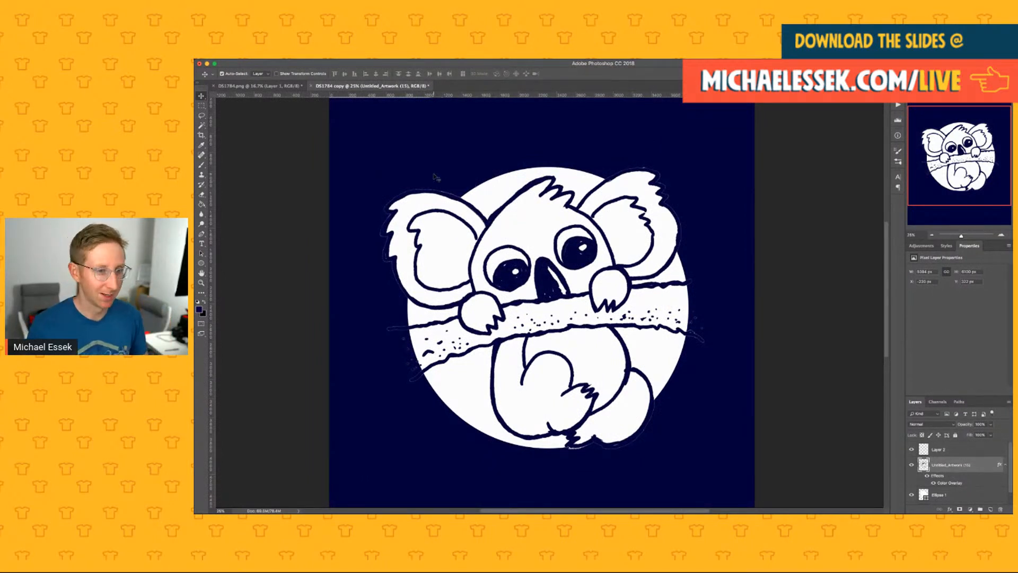
{"action": "left_click", "coordinate": [932, 235]}
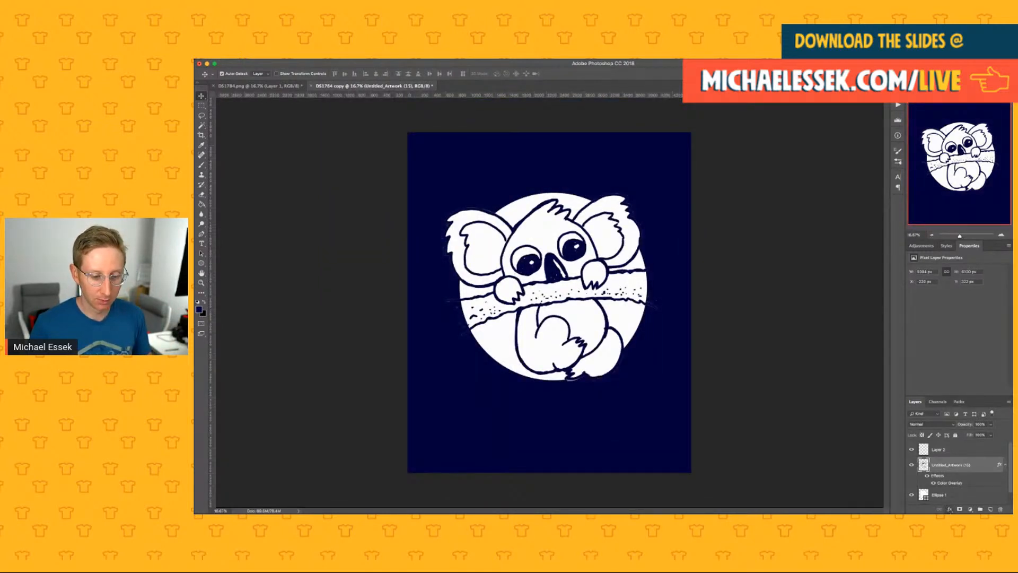
{"action": "key", "text": "h"}
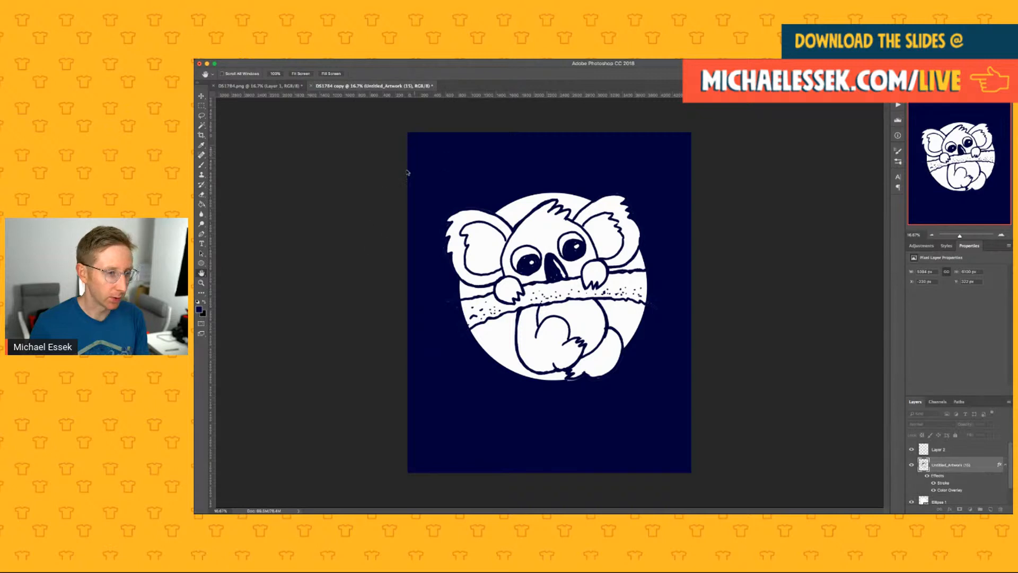
{"action": "key", "text": "v"}
{"action": "left_click", "coordinate": [1001, 236]}
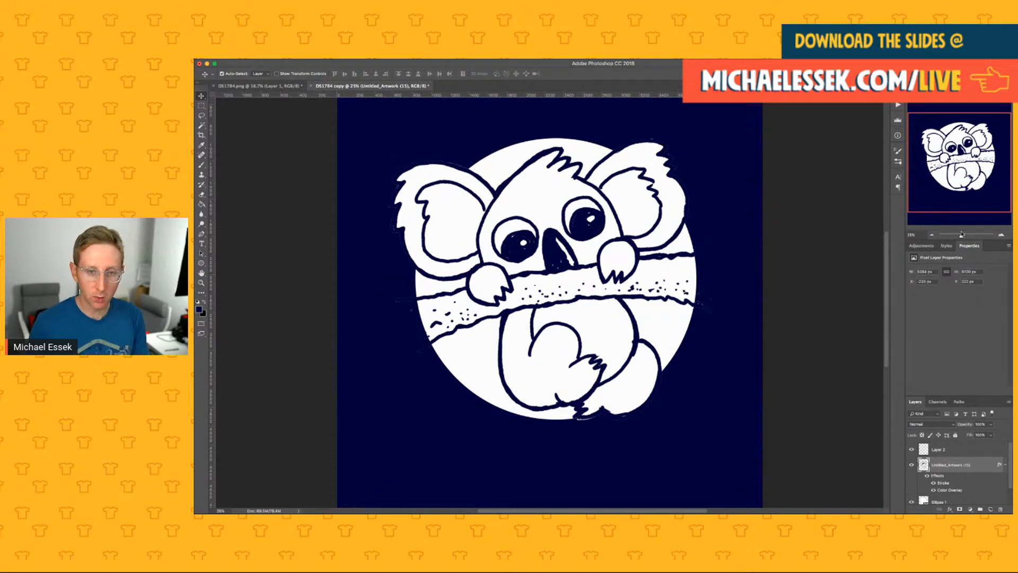
{"action": "left_click_drag", "start_coordinate": [964, 184], "coordinate": [961, 178]}
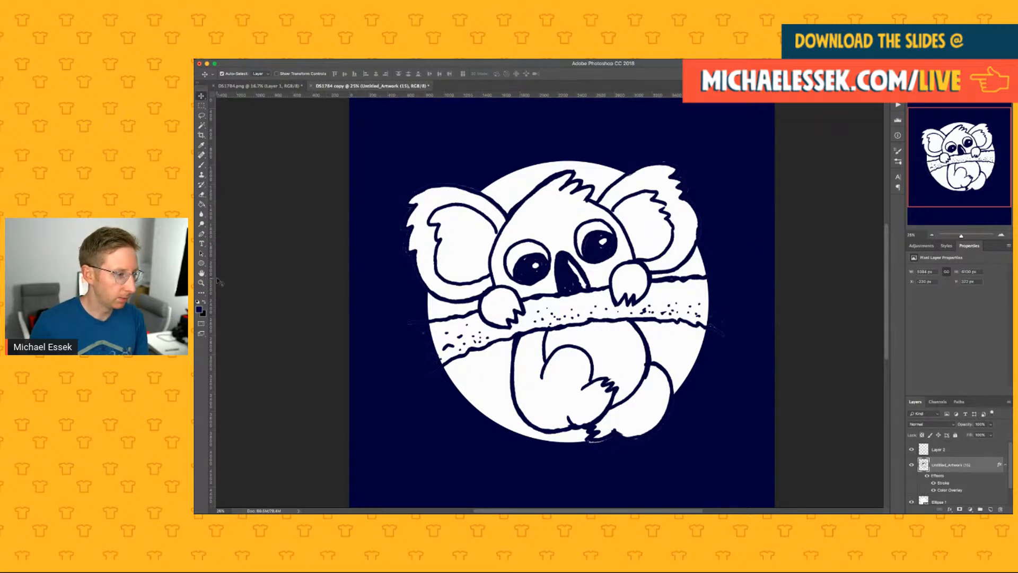
{"action": "key", "text": "super+Tab"}
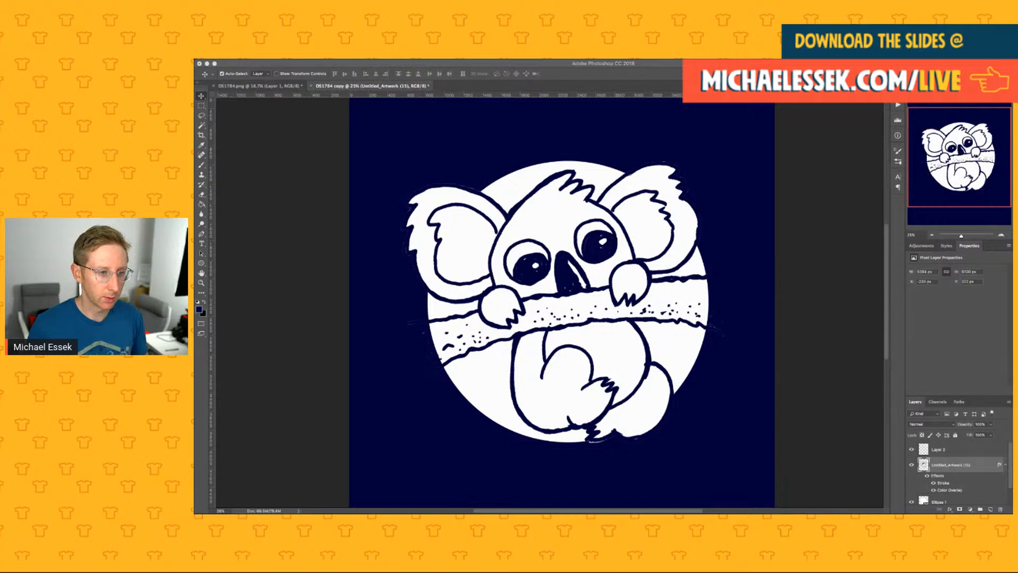
{"action": "left_click", "coordinate": [391, 246]}
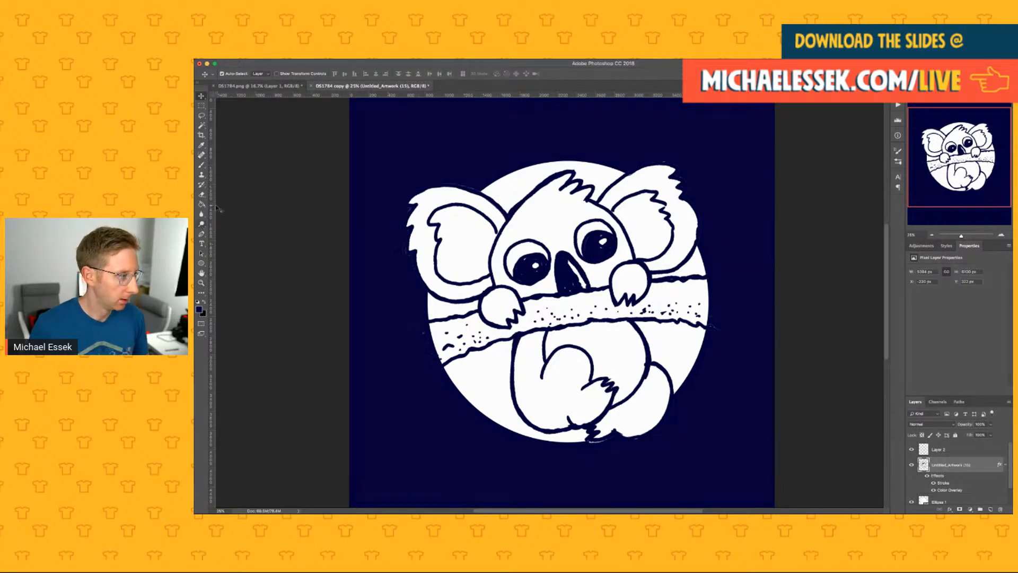
Step: Choose a muted lavender foreground colour and fill the koala's lower body and hind leg with the Paint Bucket
{"action": "left_click", "coordinate": [201, 165]}
{"action": "key", "text": "i"}
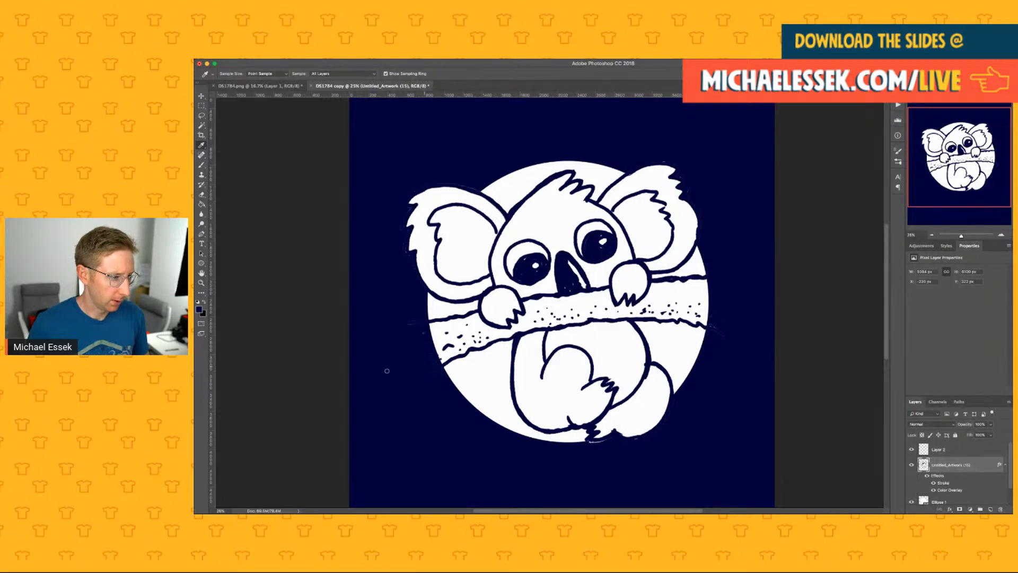
{"action": "left_click", "coordinate": [558, 328]}
{"action": "key", "text": "b"}
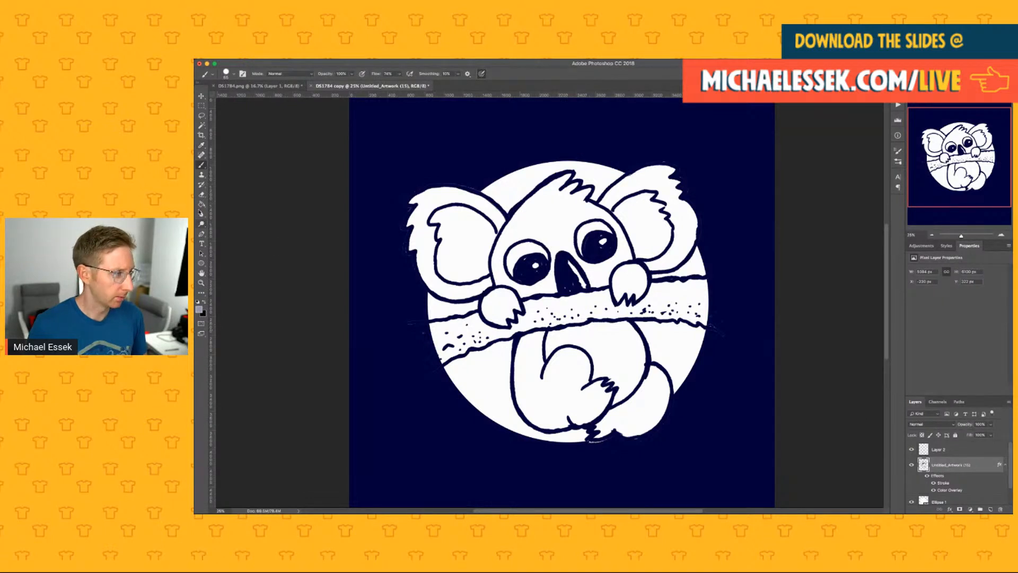
{"action": "left_click", "coordinate": [202, 204]}
{"action": "left_click", "coordinate": [560, 393]}
{"action": "left_click", "coordinate": [651, 413]}
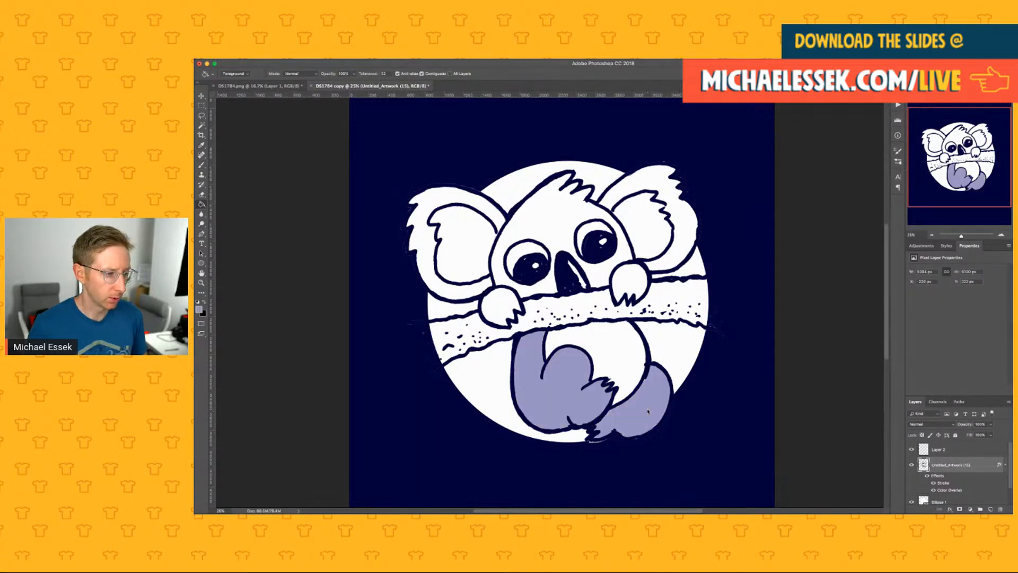
Step: Fill the koala's head, both front paws and both ears with the same lavender
{"action": "left_click", "coordinate": [560, 223]}
{"action": "left_click", "coordinate": [505, 302]}
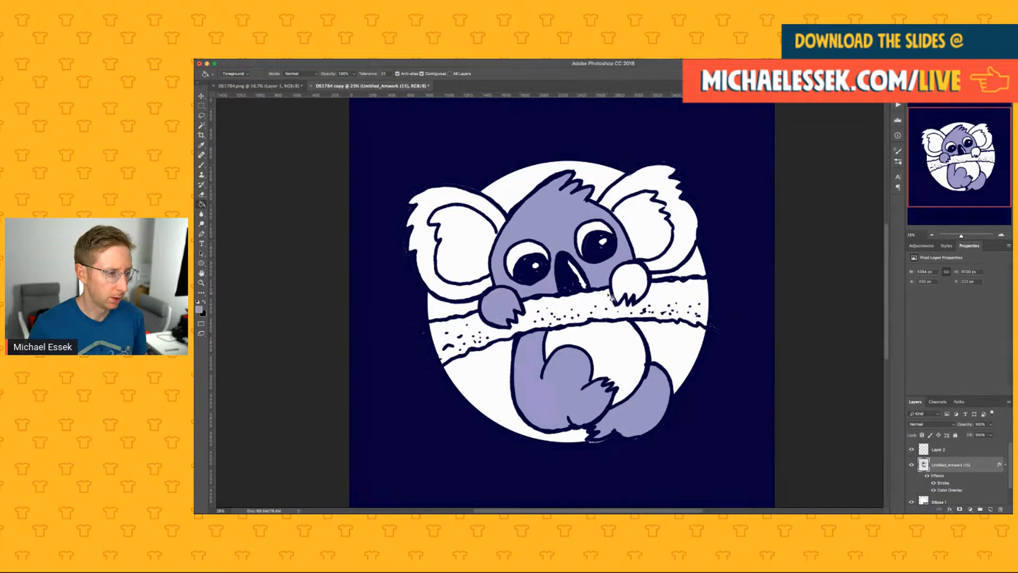
{"action": "left_click", "coordinate": [629, 289]}
{"action": "left_click", "coordinate": [682, 256]}
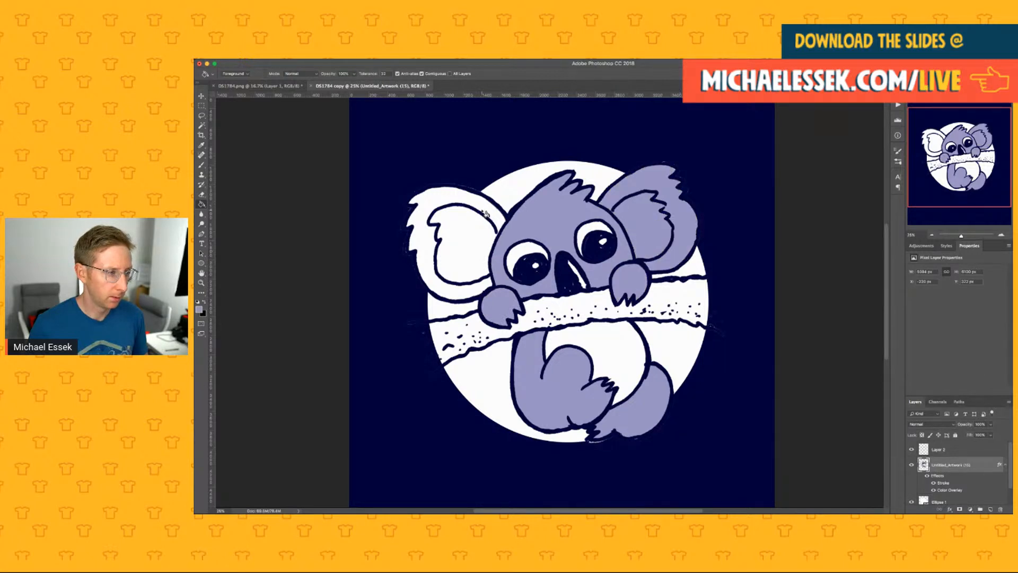
{"action": "left_click", "coordinate": [486, 209]}
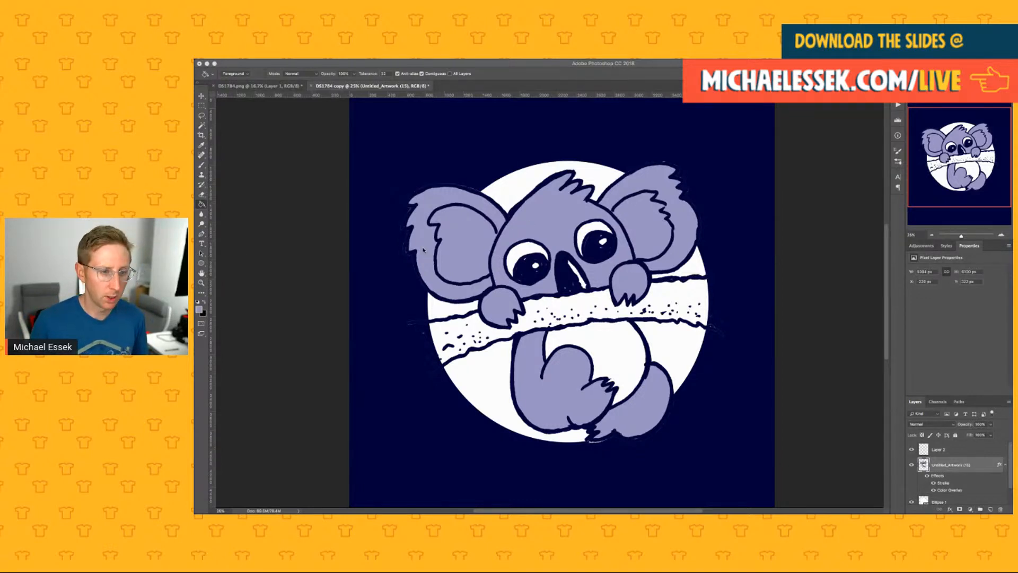
{"action": "left_click", "coordinate": [201, 145]}
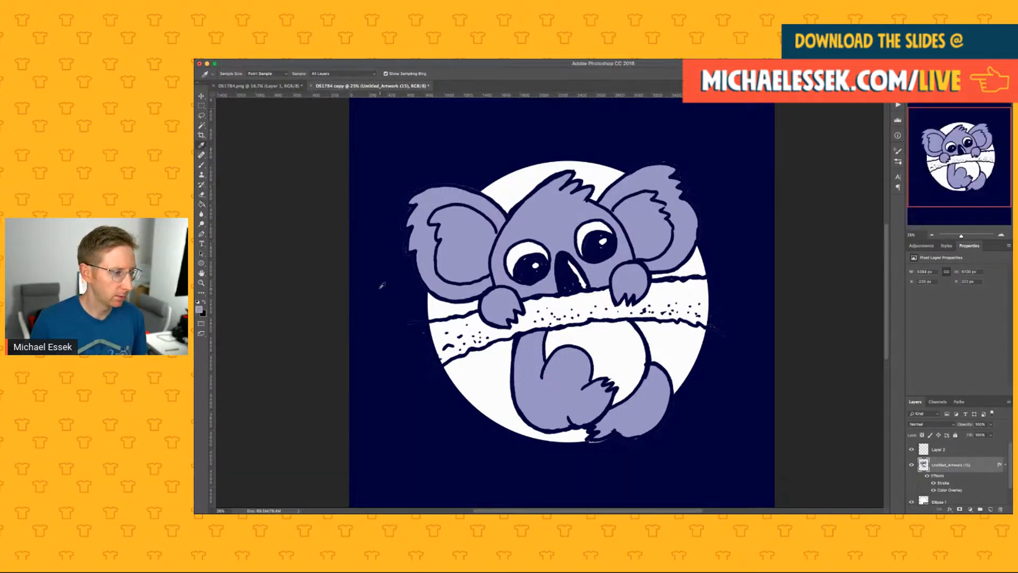
{"action": "left_click", "coordinate": [545, 370]}
{"action": "key", "text": "g"}
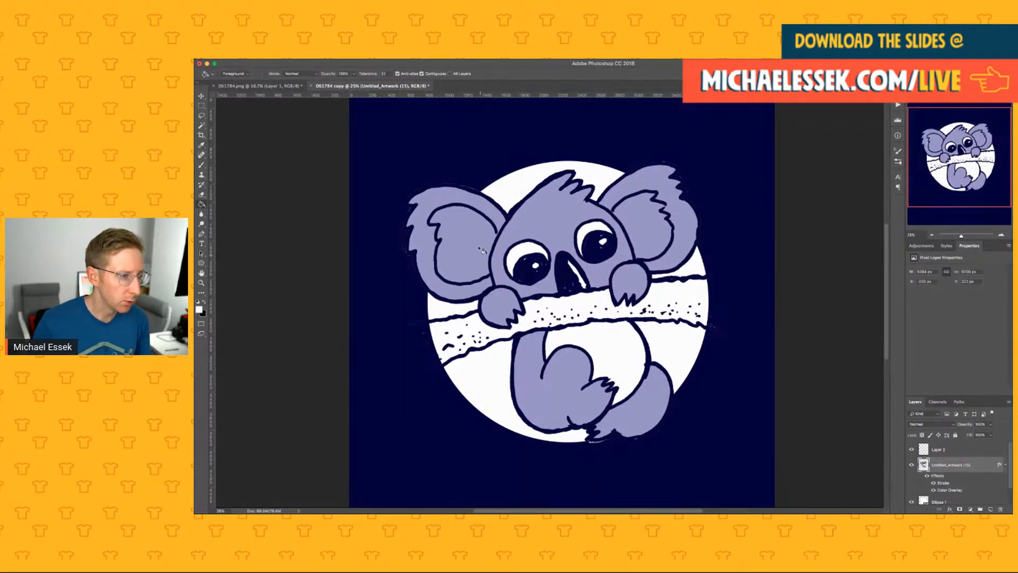
{"action": "left_click", "coordinate": [202, 165]}
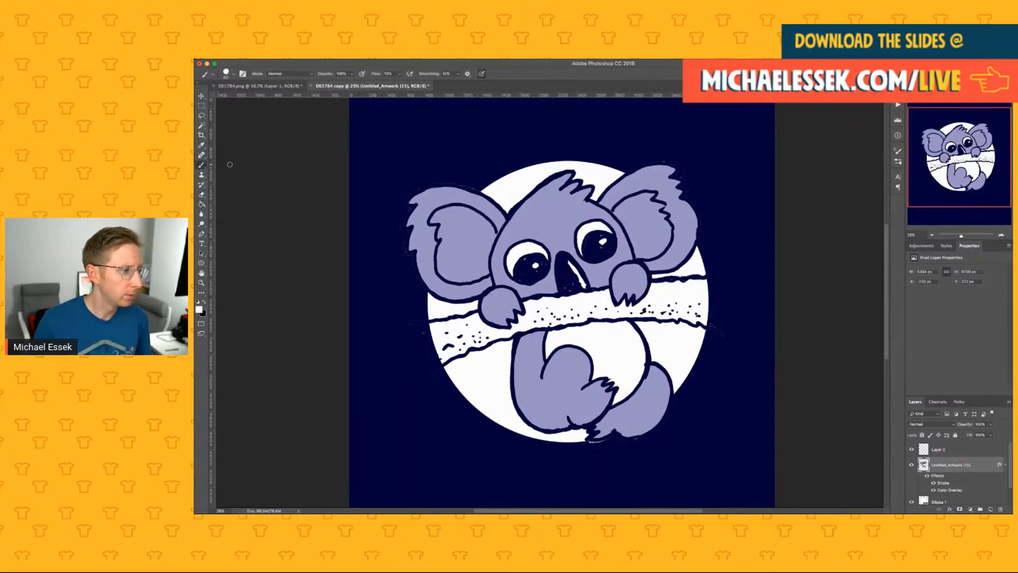
{"action": "left_click", "coordinate": [206, 96]}
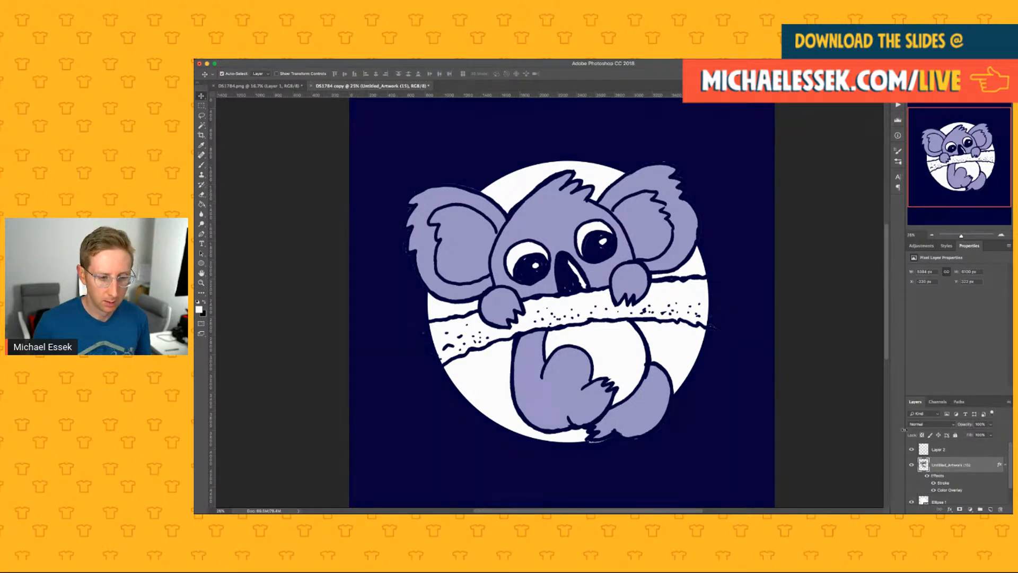
{"action": "left_click", "coordinate": [202, 169]}
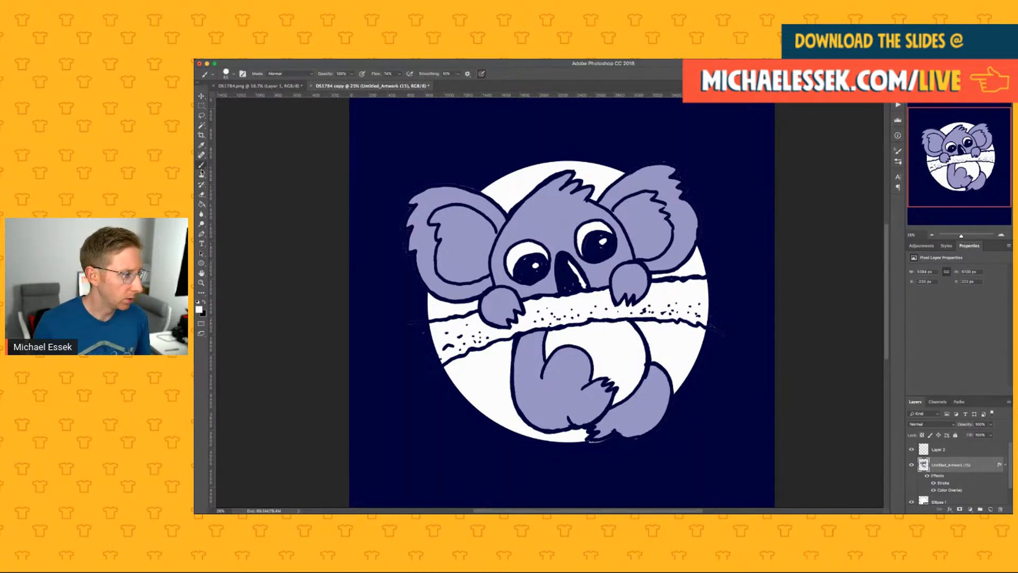
Step: Sample the navy of the linework and use the Brush to close the gap in the ear outline beside the koala's head
{"action": "key", "text": "i"}
{"action": "left_click", "coordinate": [436, 238]}
{"action": "key", "text": "b"}
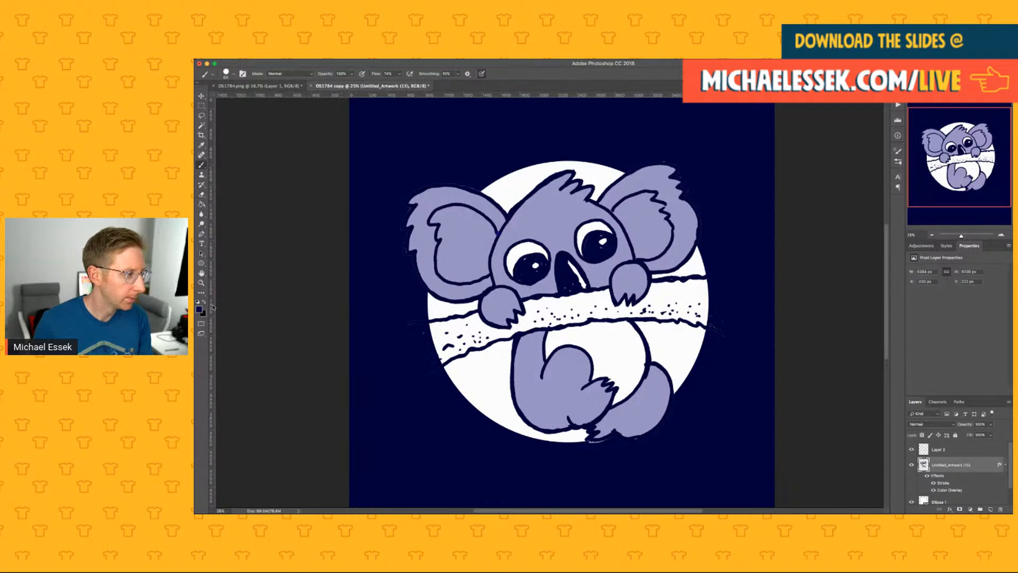
{"action": "key", "text": "i"}
{"action": "key", "text": "b"}
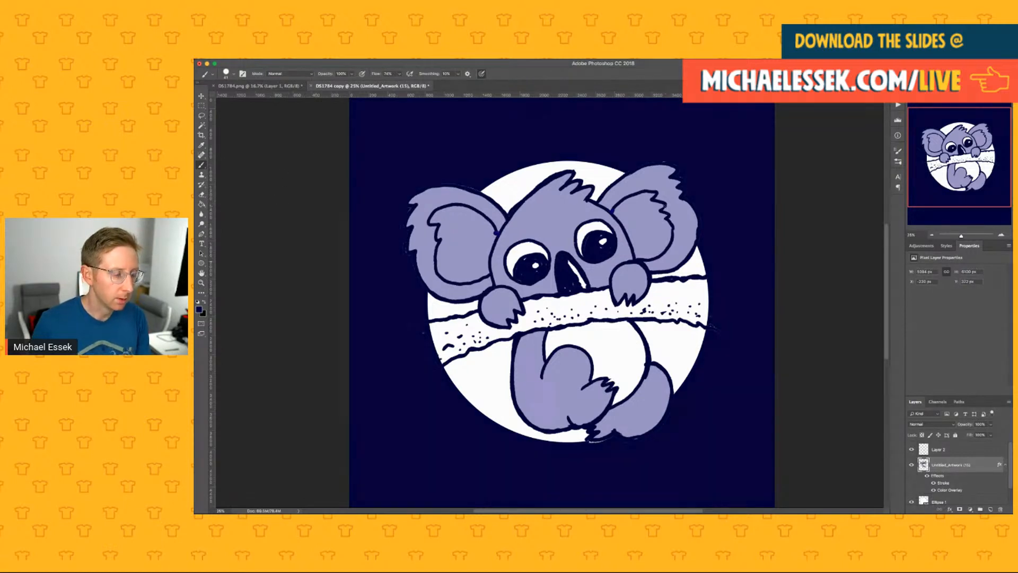
Step: Fill the inner areas of both of the koala's ears with white using the Paint Bucket
{"action": "key", "text": "g"}
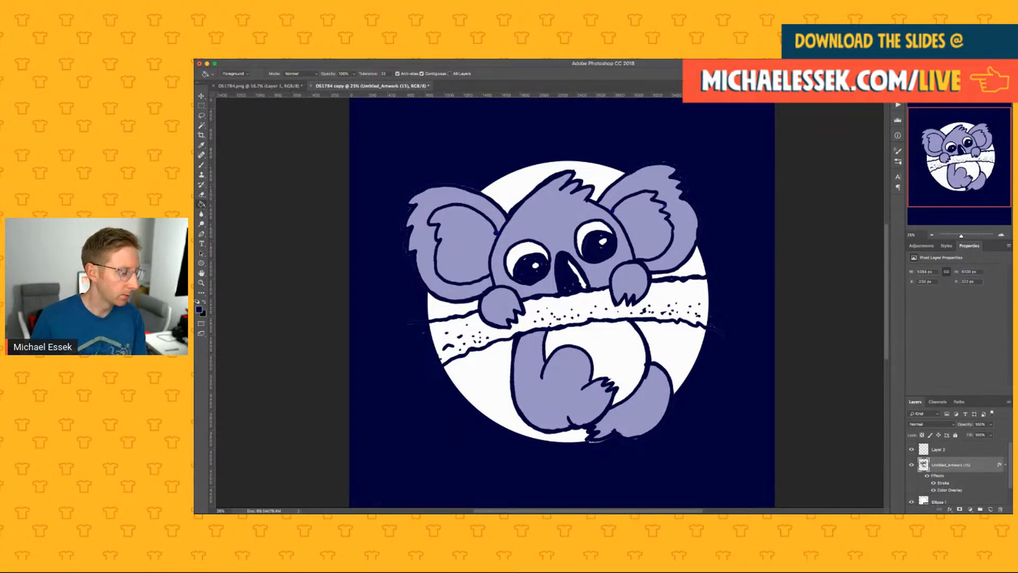
{"action": "key", "text": "d"}
{"action": "key", "text": "x"}
{"action": "left_click", "coordinate": [460, 260]}
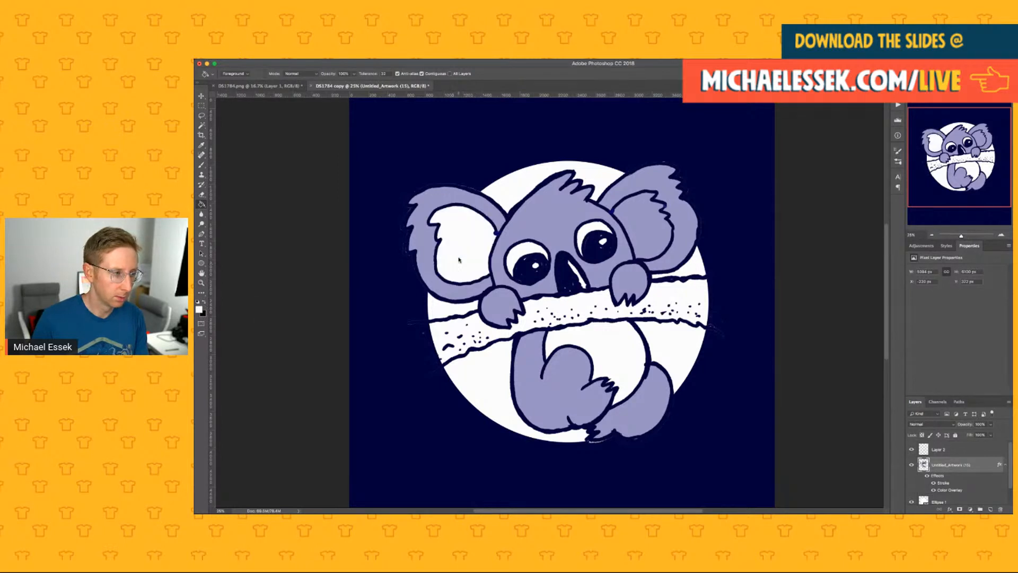
{"action": "left_click", "coordinate": [638, 235]}
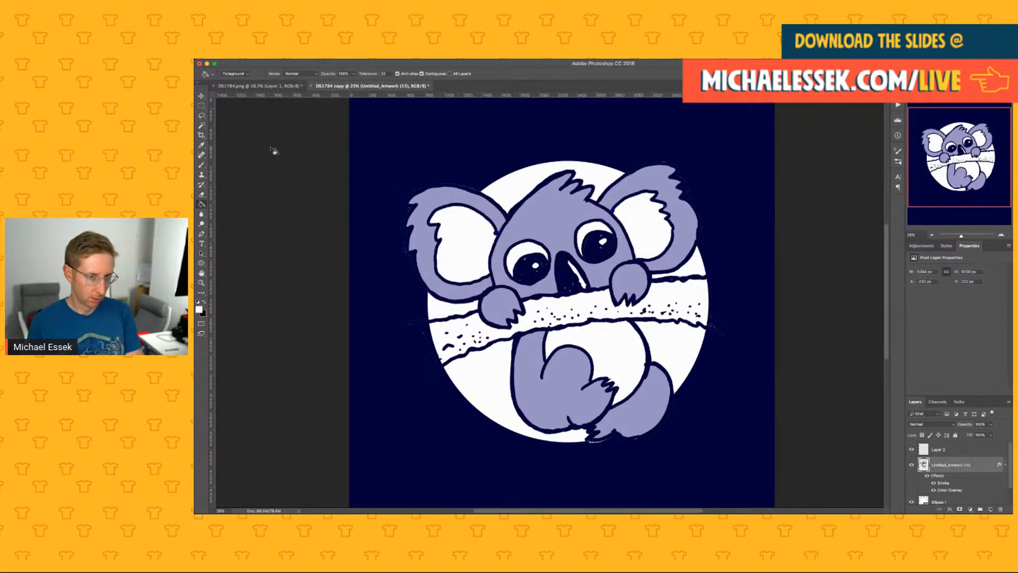
{"action": "left_click", "coordinate": [204, 98]}
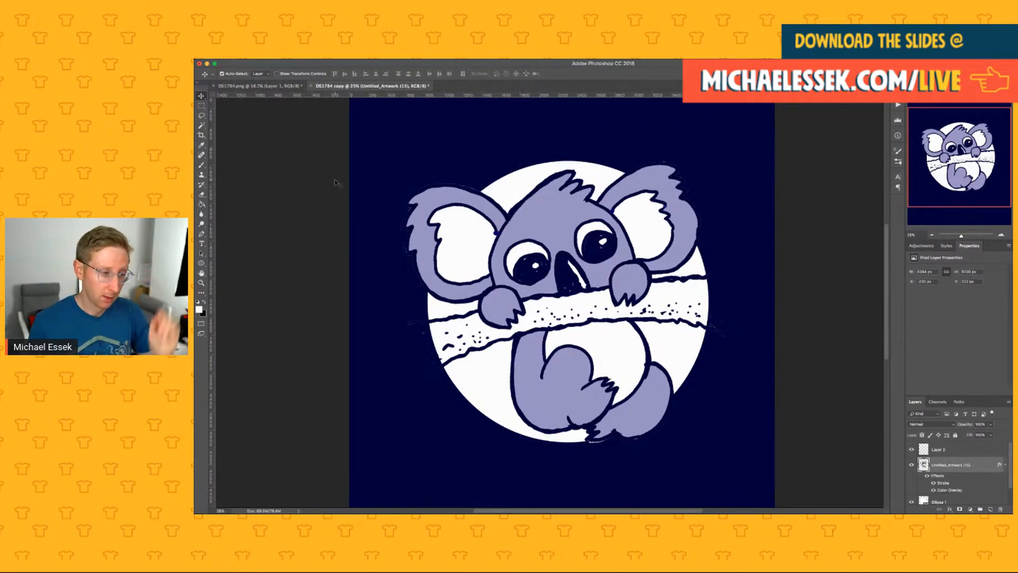
Step: Create a new layer between the koala artwork and the circle, and choose bright red as the brush colour
{"action": "left_click", "coordinate": [202, 165]}
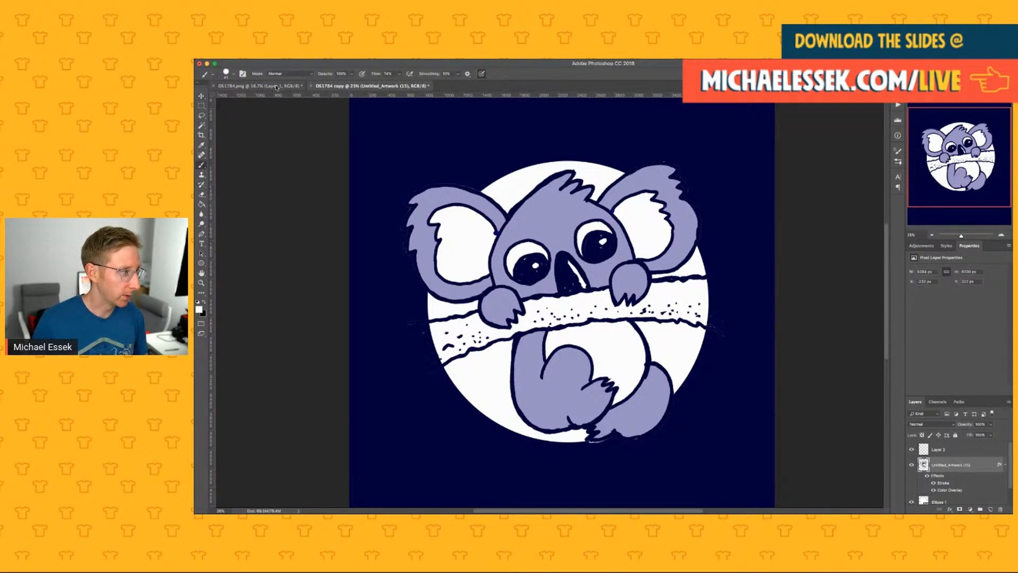
{"action": "left_click", "coordinate": [990, 509]}
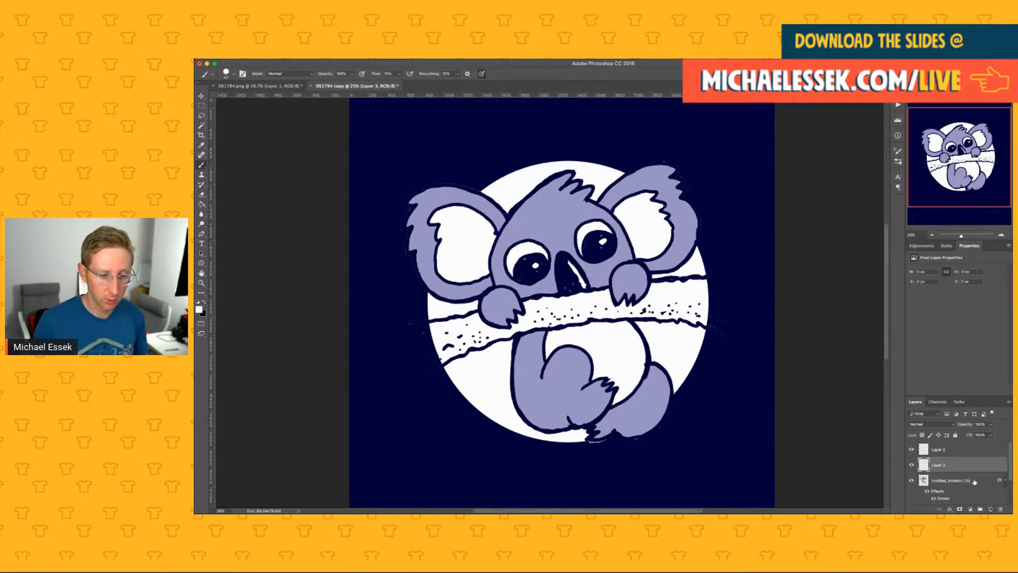
{"action": "mouse_move", "coordinate": [936, 501]}
{"action": "left_mouse_down"}
{"action": "mouse_move", "coordinate": [922, 505]}
{"action": "mouse_move", "coordinate": [926, 490]}
{"action": "left_mouse_up"}
{"action": "key", "text": "i"}
{"action": "key", "text": "b"}
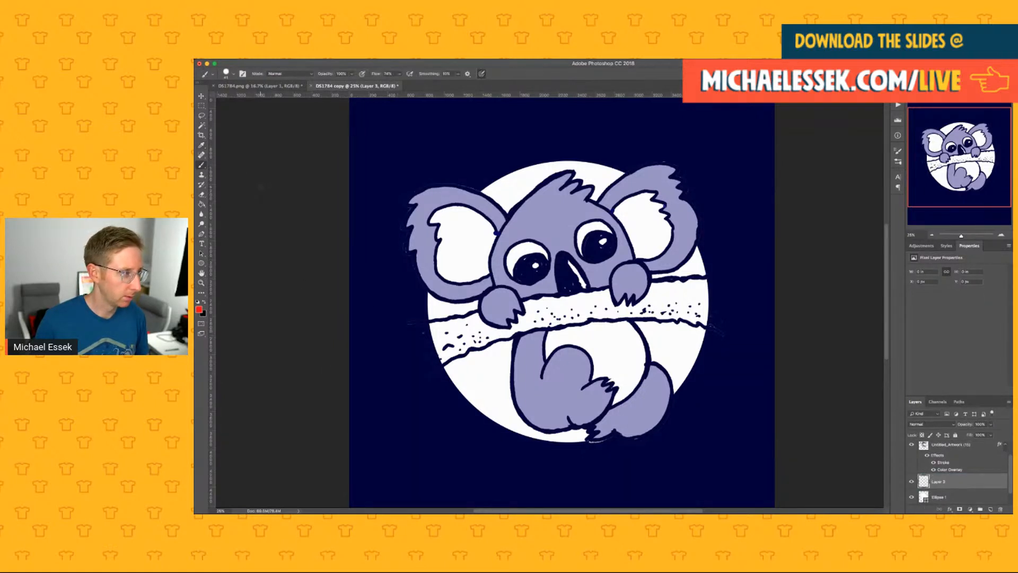
Step: Paint the branch red from its left end to below the koala's nose, using a larger brush on the new layer
{"action": "left_click_drag", "start_coordinate": [434, 333], "coordinate": [434, 325]}
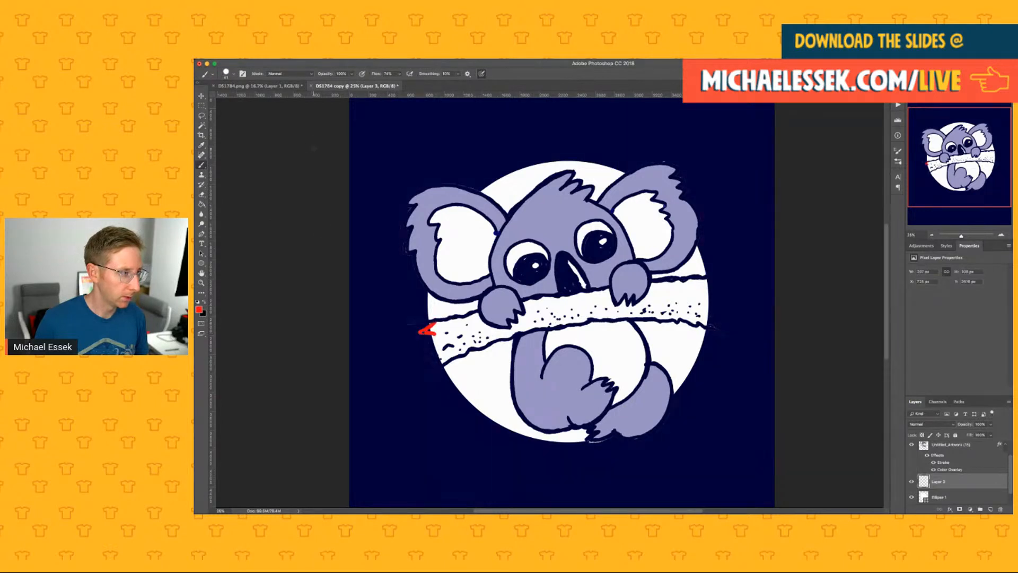
{"action": "key", "text": "ctrl+z"}
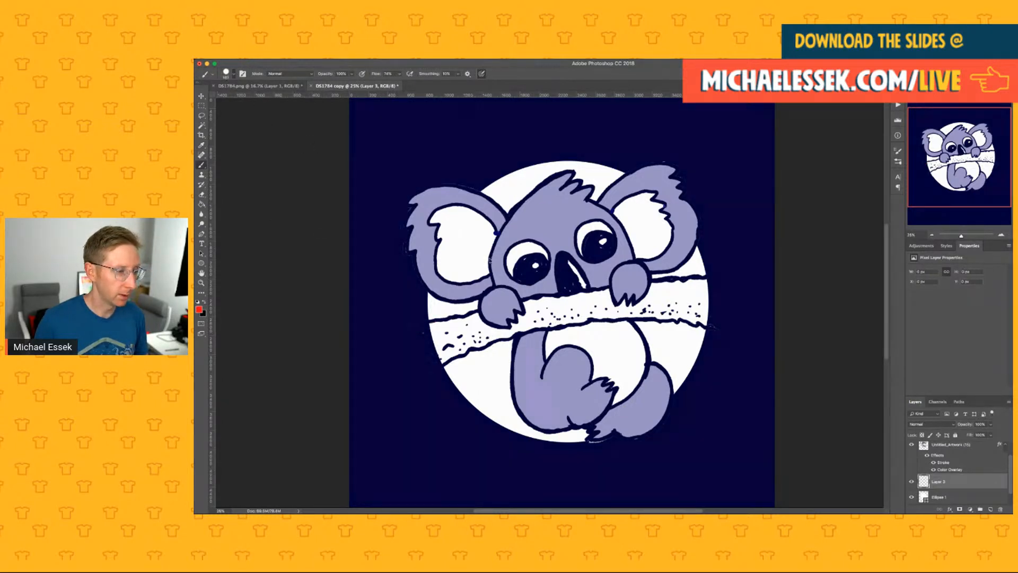
{"action": "mouse_move", "coordinate": [576, 315]}
{"action": "left_mouse_down"}
{"action": "mouse_move", "coordinate": [500, 323]}
{"action": "mouse_move", "coordinate": [435, 355]}
{"action": "mouse_move", "coordinate": [436, 333]}
{"action": "mouse_move", "coordinate": [420, 332]}
{"action": "mouse_move", "coordinate": [467, 335]}
{"action": "left_mouse_up"}
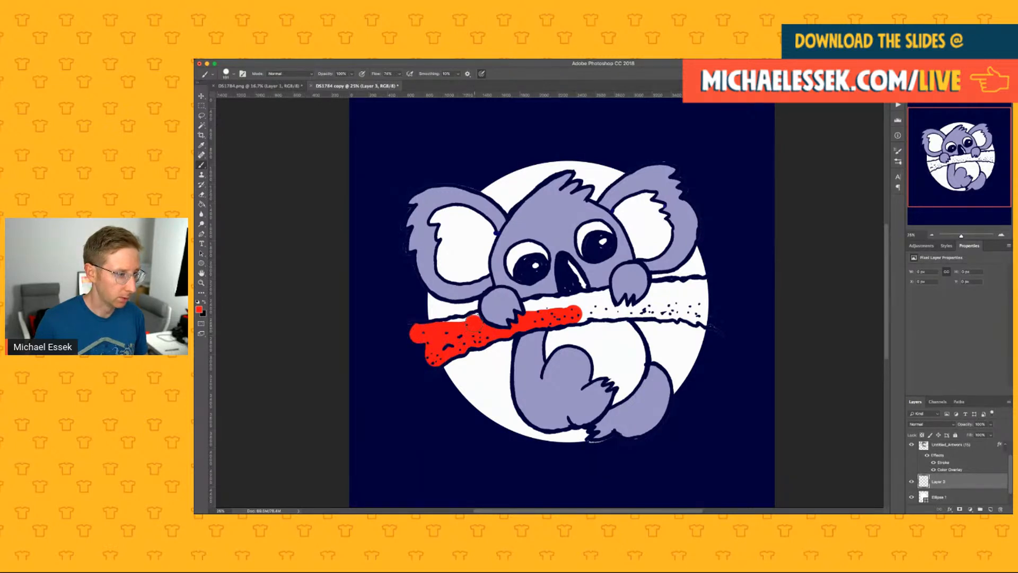
{"action": "left_click_drag", "start_coordinate": [444, 327], "coordinate": [454, 335]}
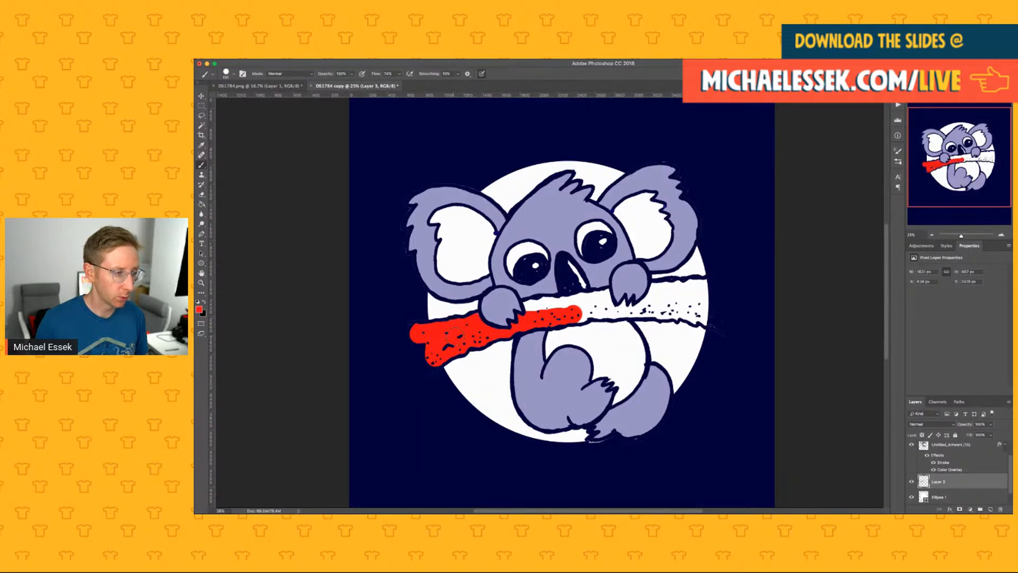
{"action": "left_click_drag", "start_coordinate": [532, 303], "coordinate": [572, 304]}
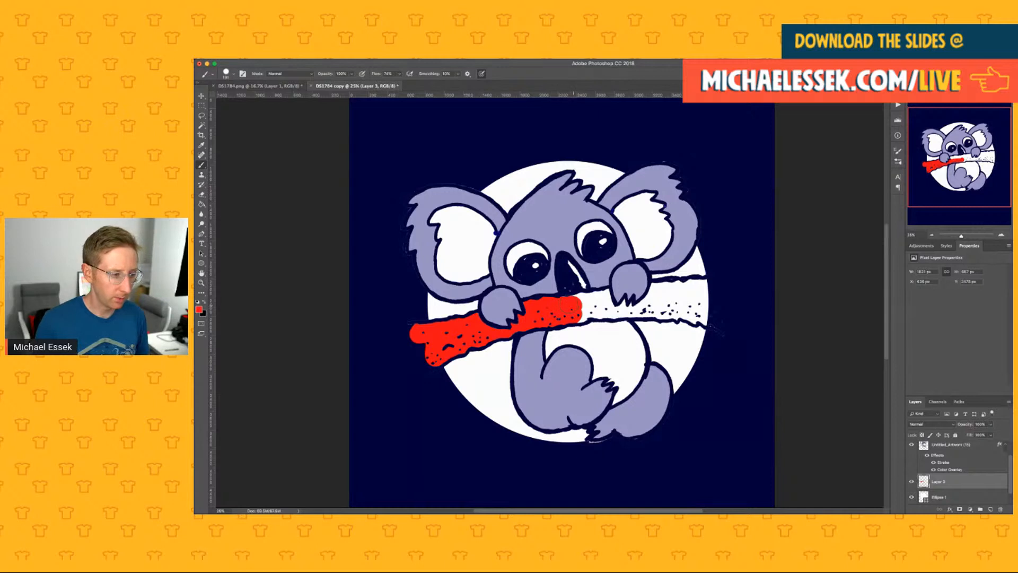
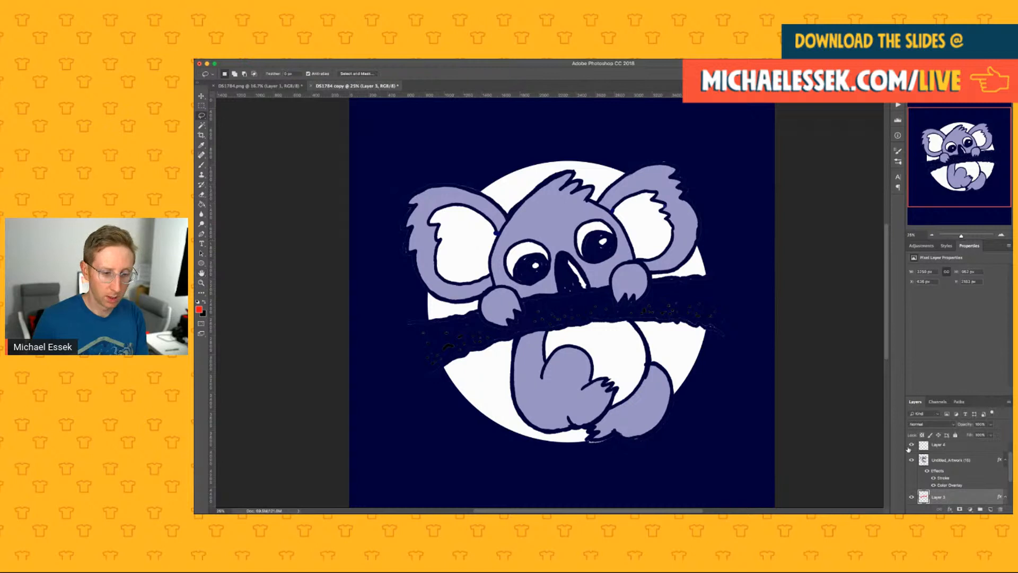
Step: Add a Color Overlay to the layer with the branch speckles, using the koala's lavender
{"action": "left_click", "coordinate": [945, 448]}
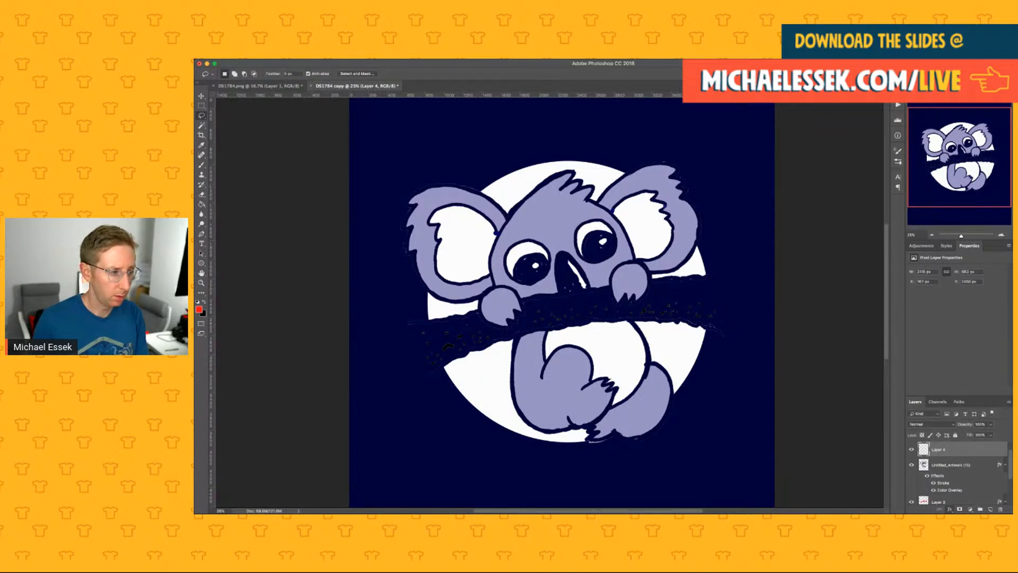
{"action": "left_click", "coordinate": [968, 476]}
{"action": "left_click", "coordinate": [367, 264]}
{"action": "left_click", "coordinate": [571, 206]}
{"action": "key", "text": "Return"}
{"action": "key", "text": "l"}
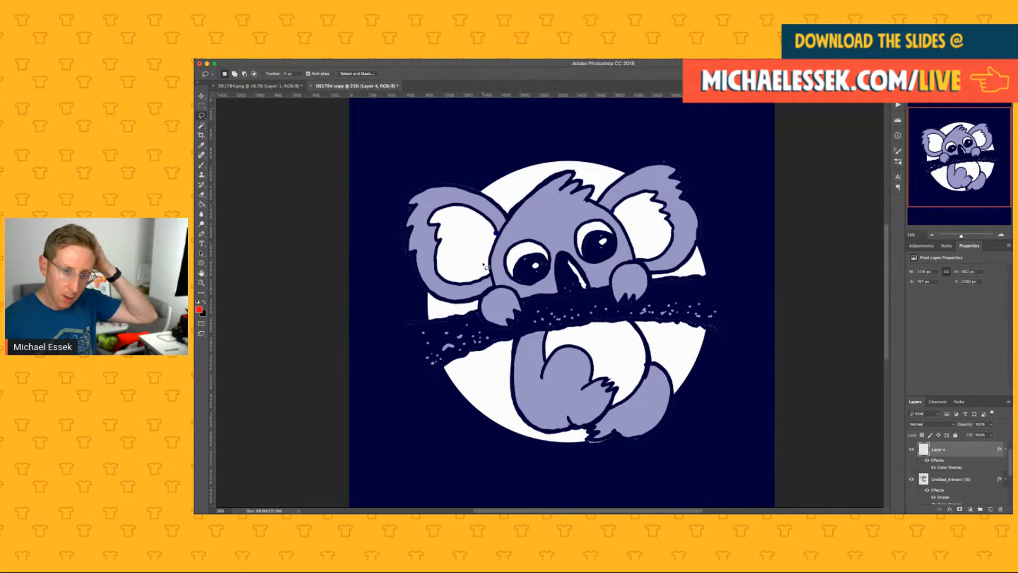
Step: Select the white circle behind the koala and change its fill to light green
{"action": "key", "text": "v"}
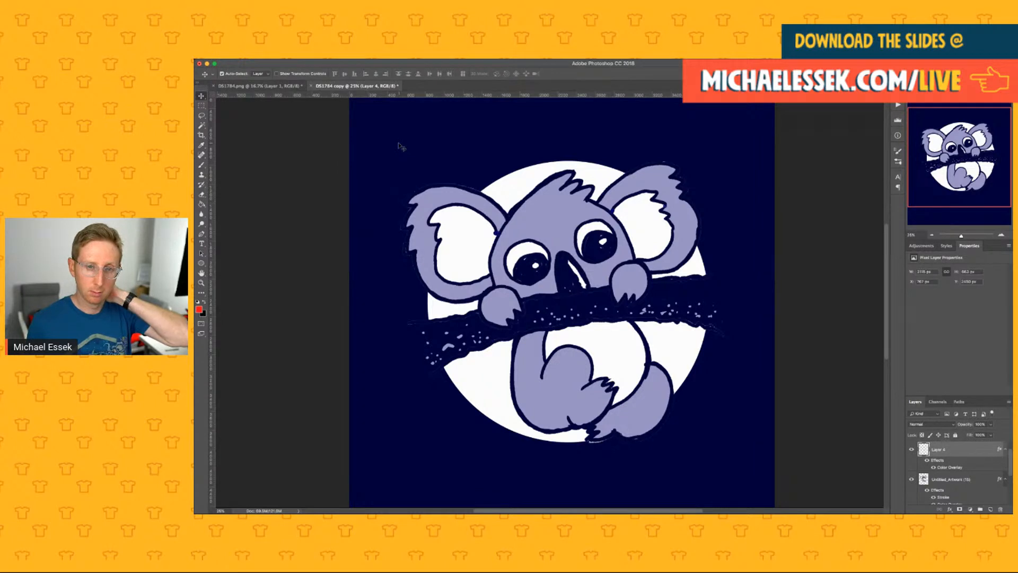
{"action": "left_click", "coordinate": [481, 389]}
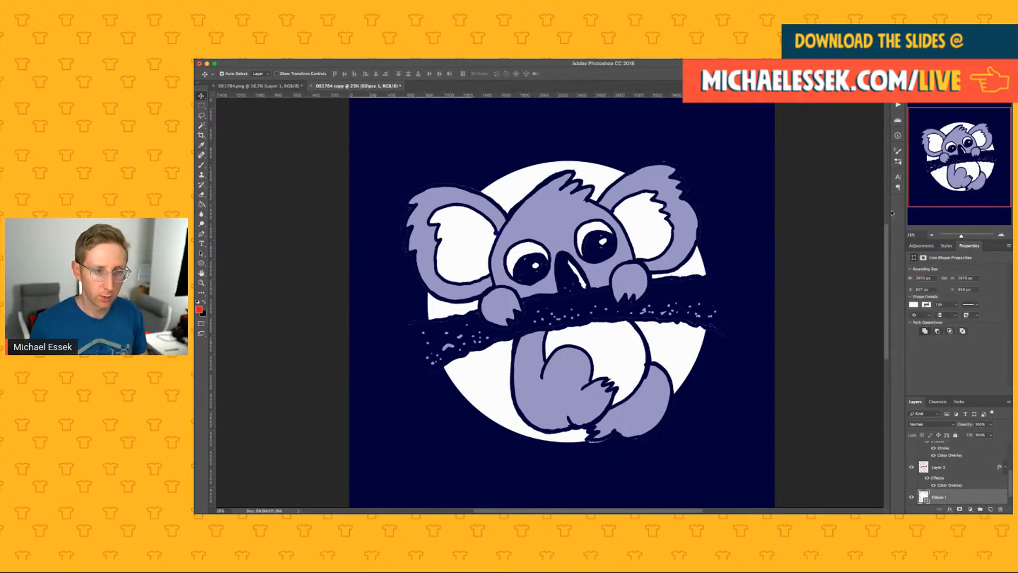
{"action": "key", "text": "i"}
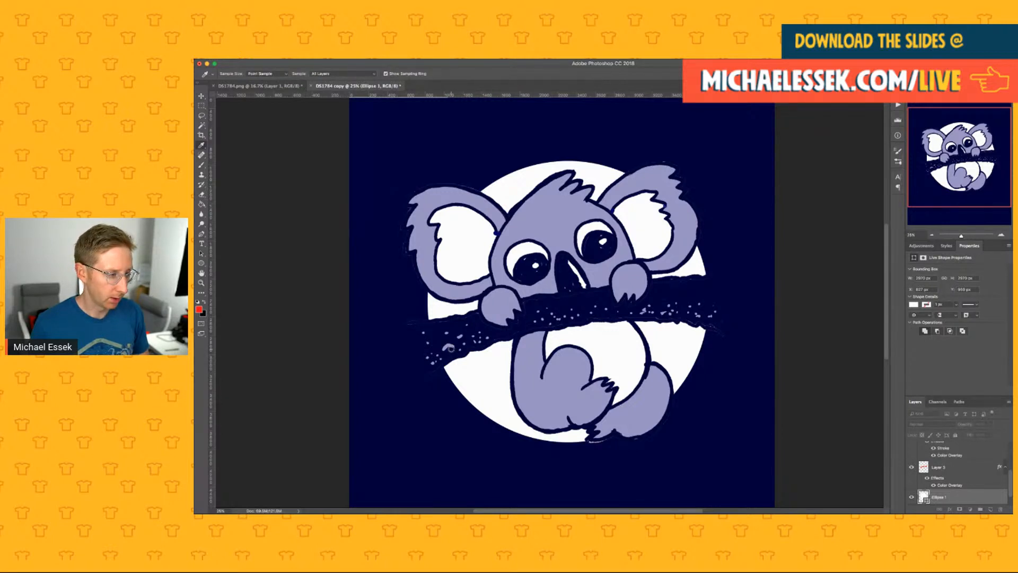
{"action": "left_click", "coordinate": [456, 378]}
{"action": "left_click_drag", "start_coordinate": [436, 356], "coordinate": [418, 345]}
{"action": "key", "text": "v"}
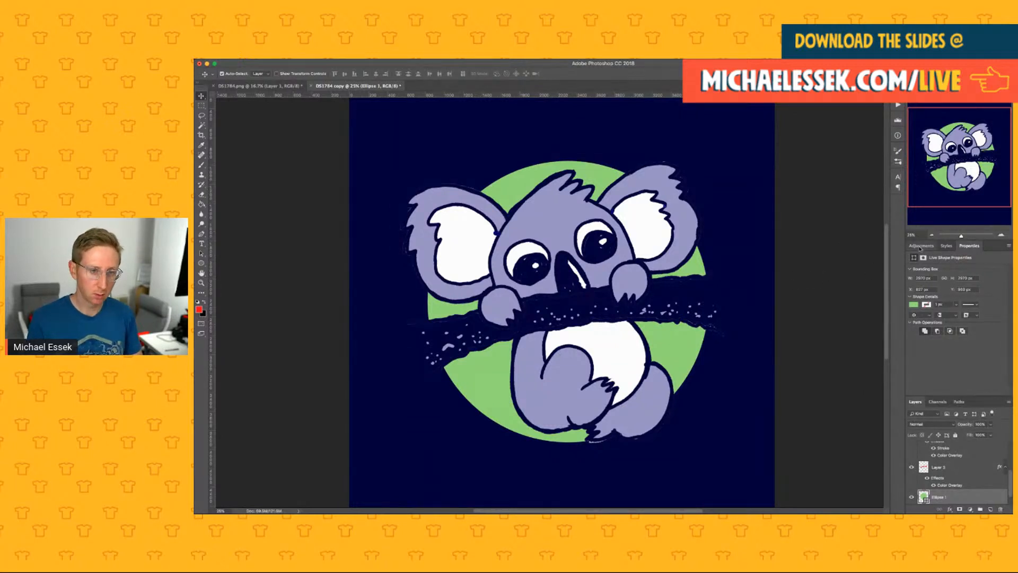
Step: Change the circle's fill to light blue
{"action": "left_click", "coordinate": [932, 235]}
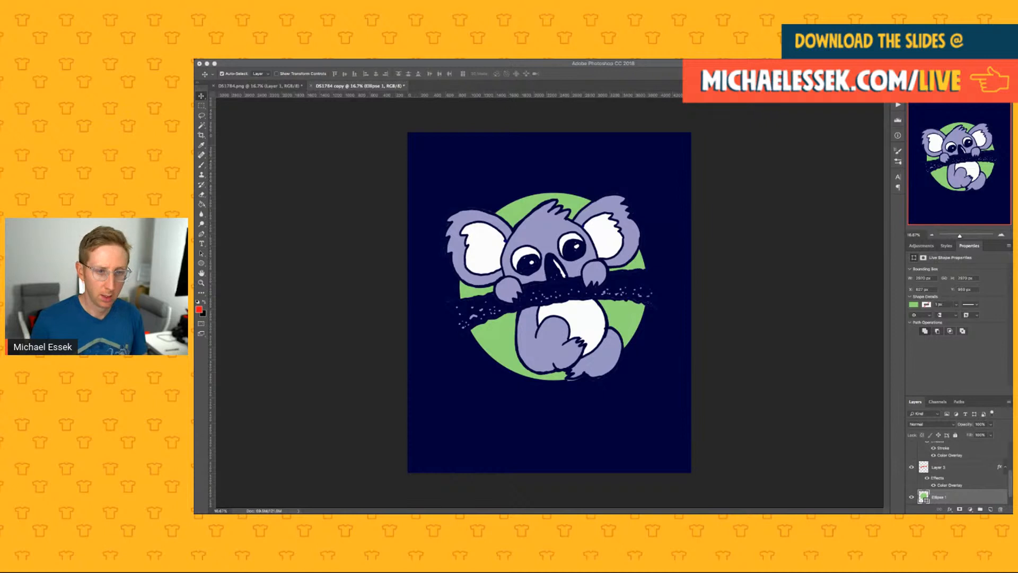
{"action": "left_click", "coordinate": [632, 316]}
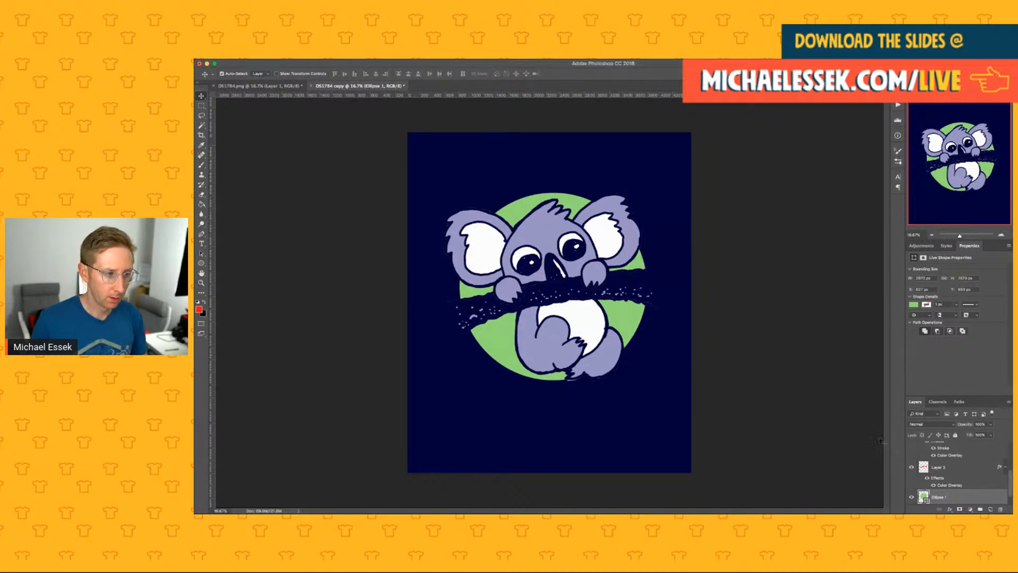
{"action": "key", "text": "i"}
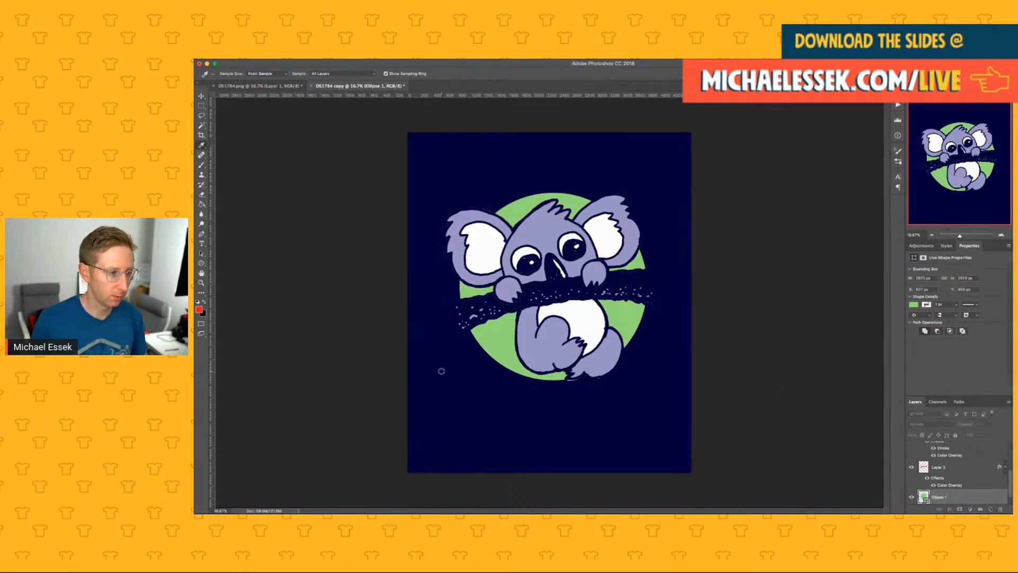
{"action": "left_click", "coordinate": [479, 373]}
{"action": "left_click", "coordinate": [409, 336]}
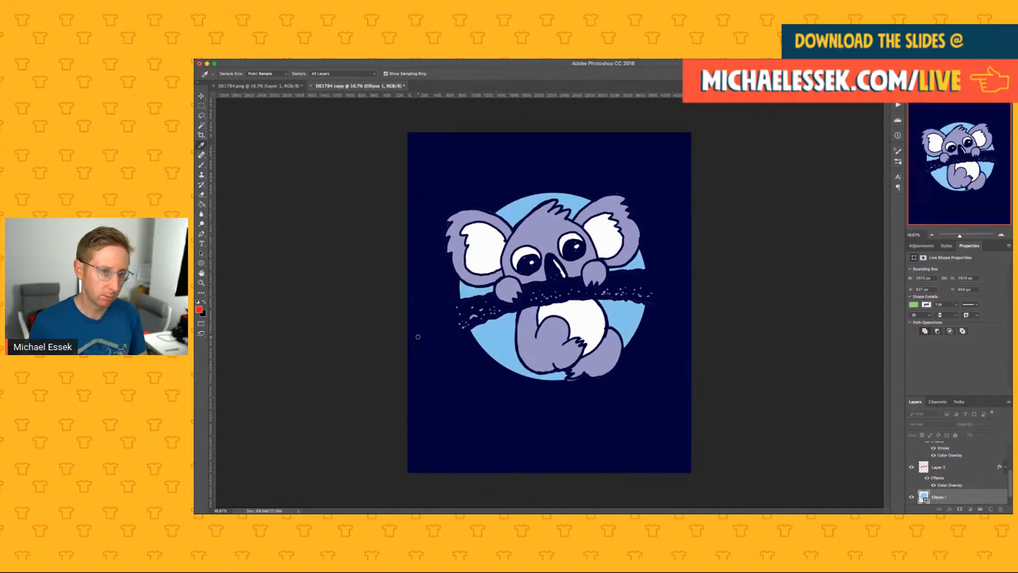
{"action": "left_click", "coordinate": [540, 329]}
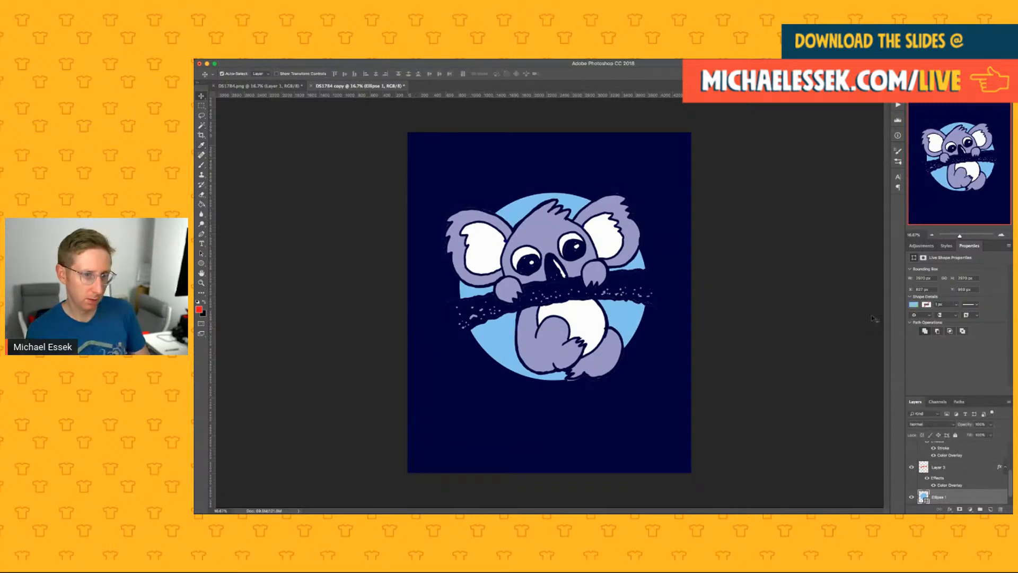
{"action": "key", "text": "super+Tab"}
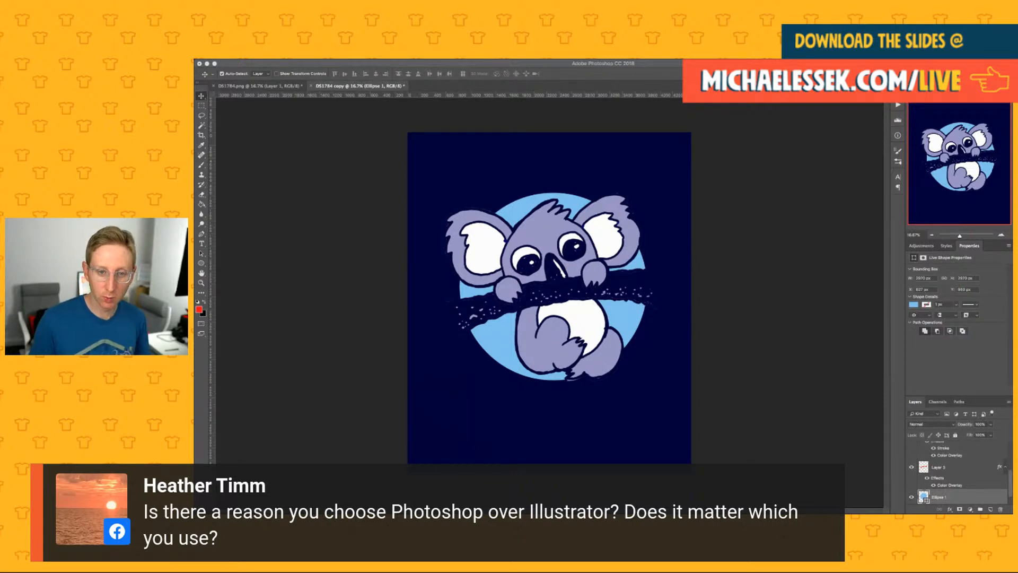
{"action": "left_click", "coordinate": [624, 66]}
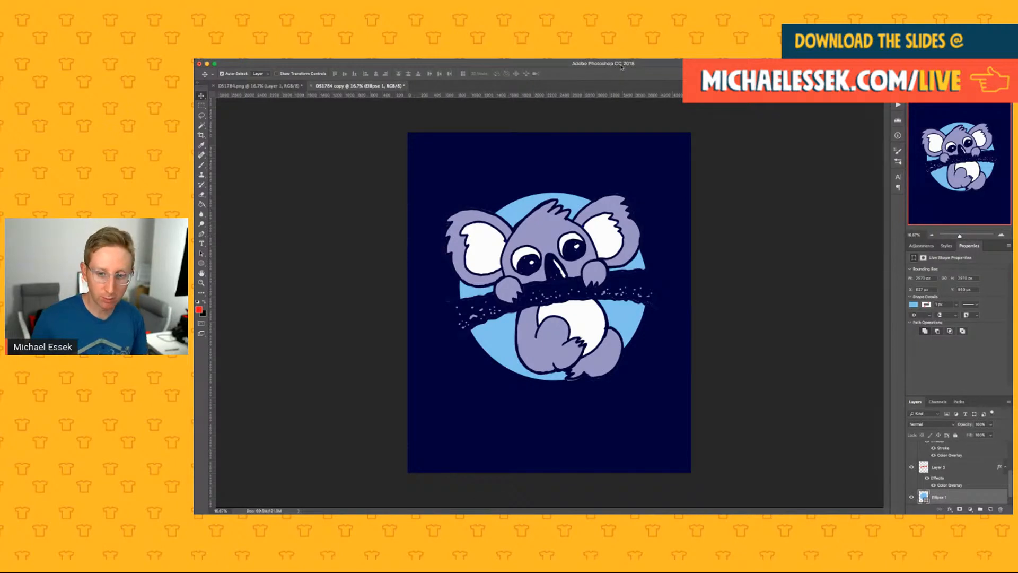
{"action": "left_click", "coordinate": [1002, 236]}
{"action": "left_click_drag", "start_coordinate": [984, 186], "coordinate": [983, 178]}
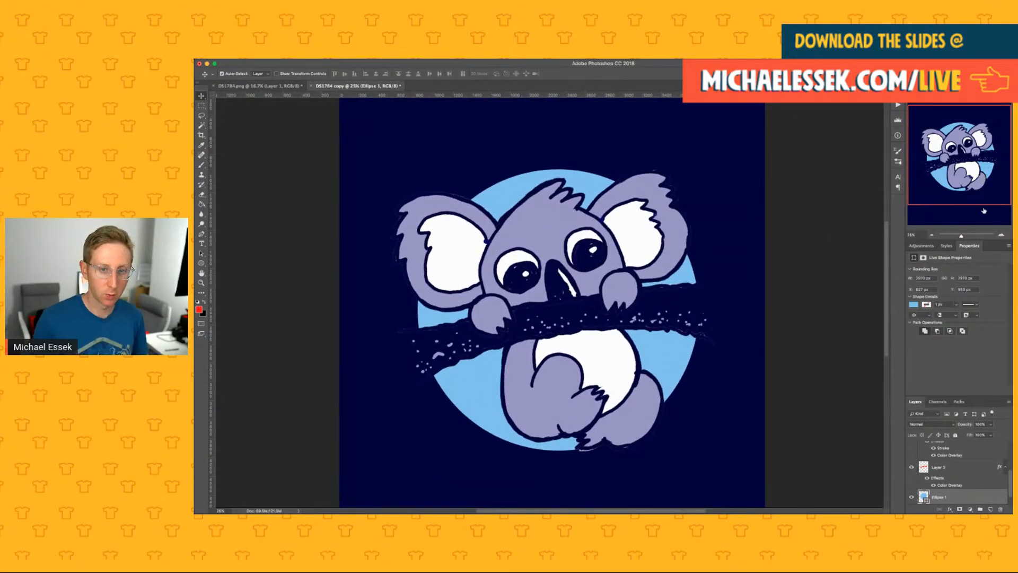
{"action": "left_click", "coordinate": [1001, 235]}
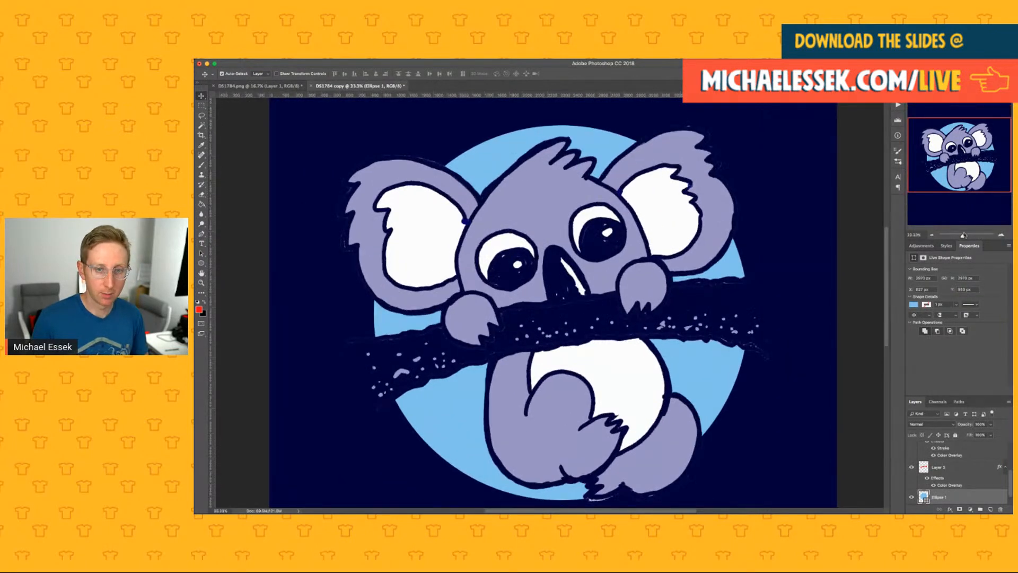
{"action": "left_click", "coordinate": [934, 235]}
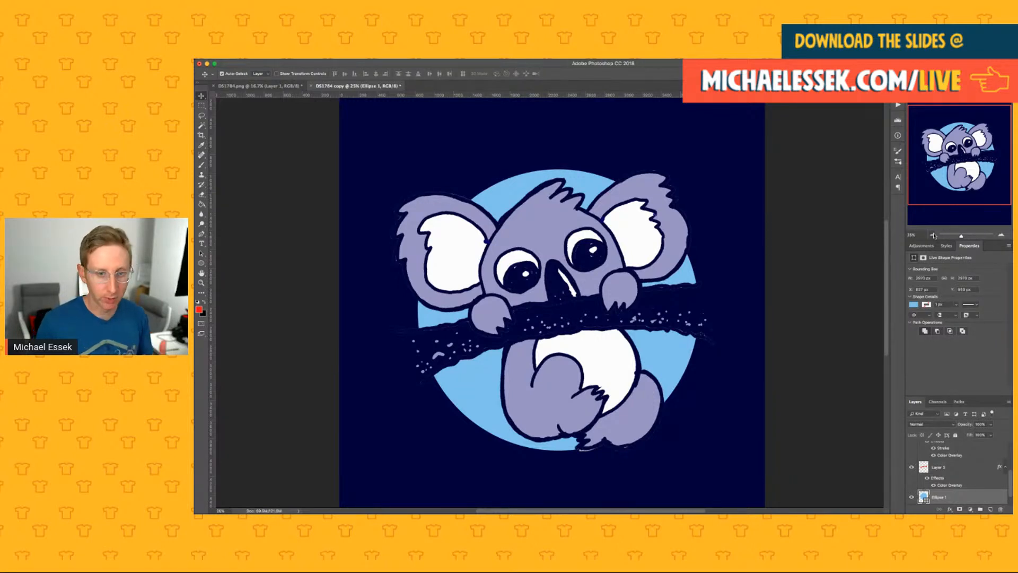
{"action": "left_click", "coordinate": [934, 236]}
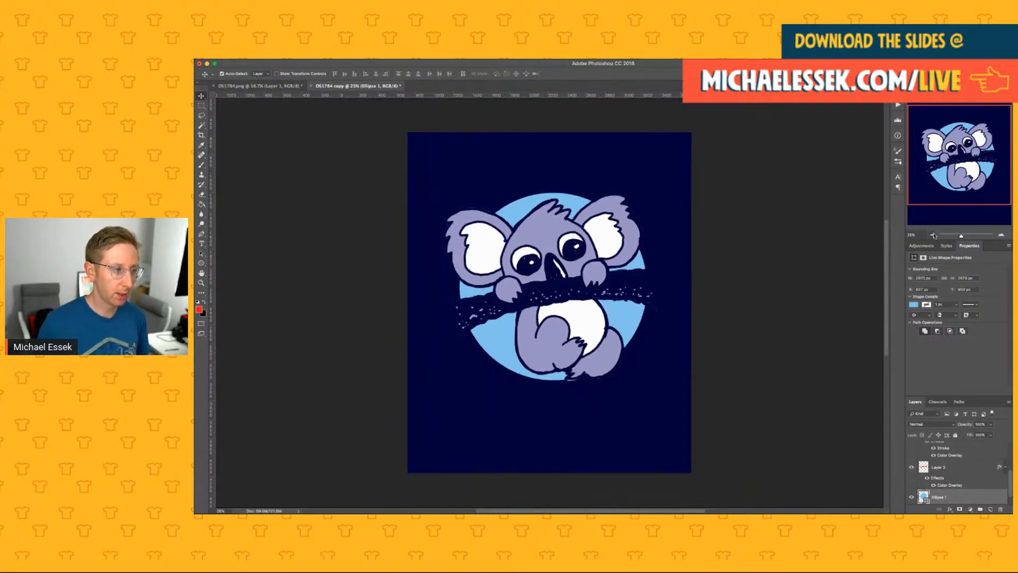
{"action": "left_click", "coordinate": [201, 244]}
{"action": "left_click", "coordinate": [201, 96]}
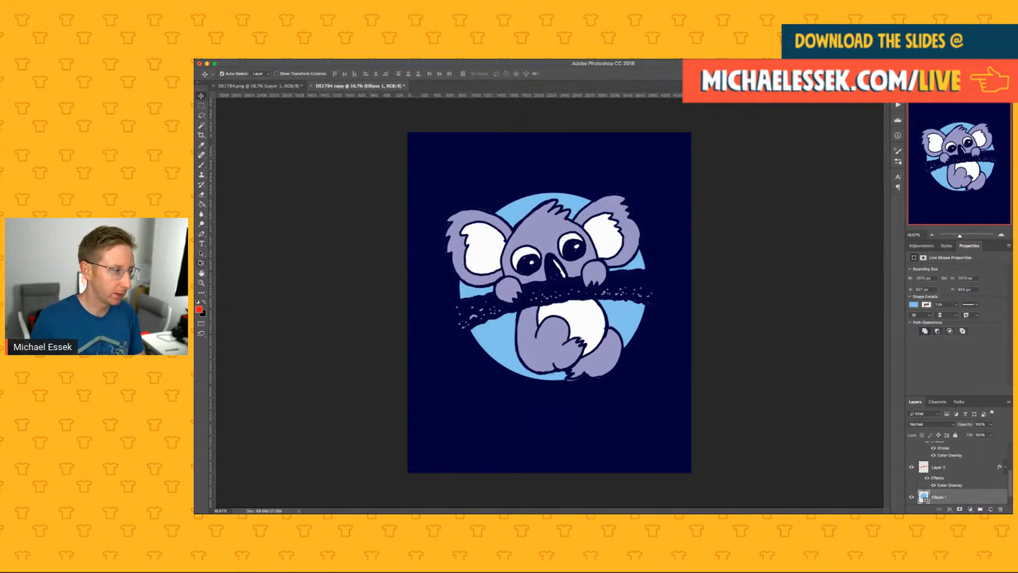
{"action": "left_click", "coordinate": [201, 263]}
{"action": "left_click_drag", "start_coordinate": [442, 188], "coordinate": [563, 247]}
{"action": "key", "text": "super+z"}
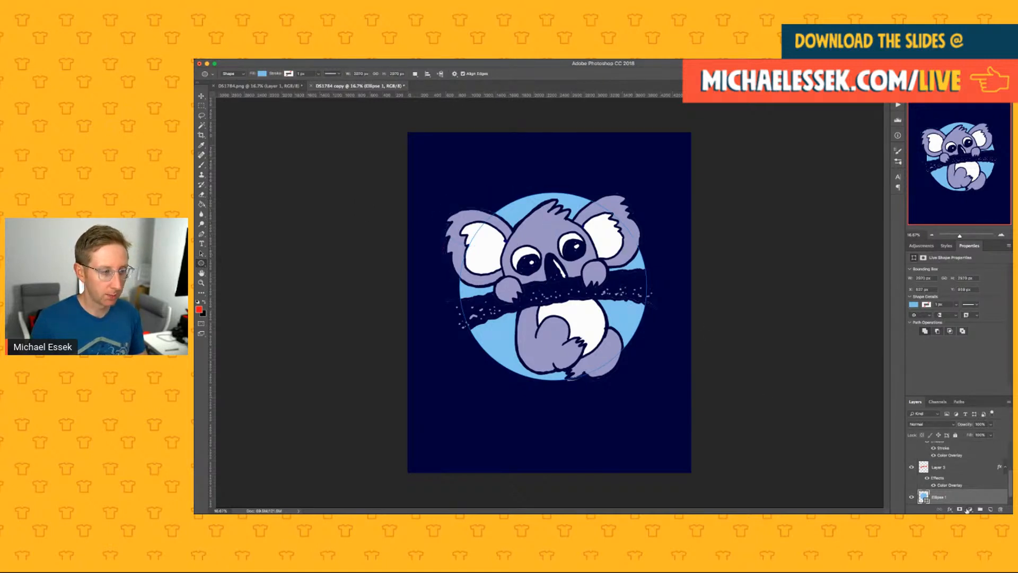
{"action": "key", "text": "super+z"}
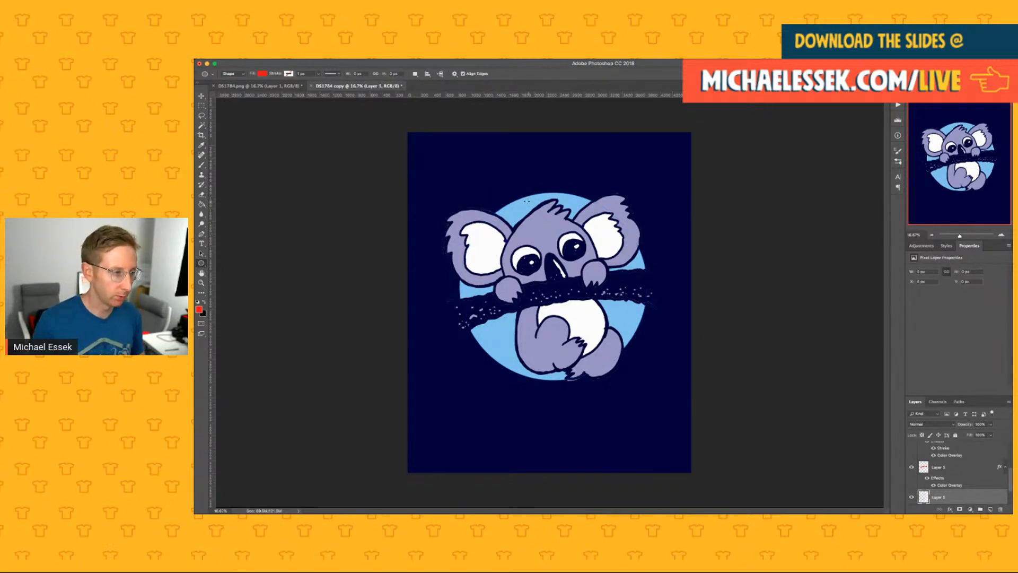
Step: Draw a red circle about 3480 px wide behind the koala and shift it to centre horizontally on the light blue circle
{"action": "left_click_drag", "start_coordinate": [453, 182], "coordinate": [672, 430]}
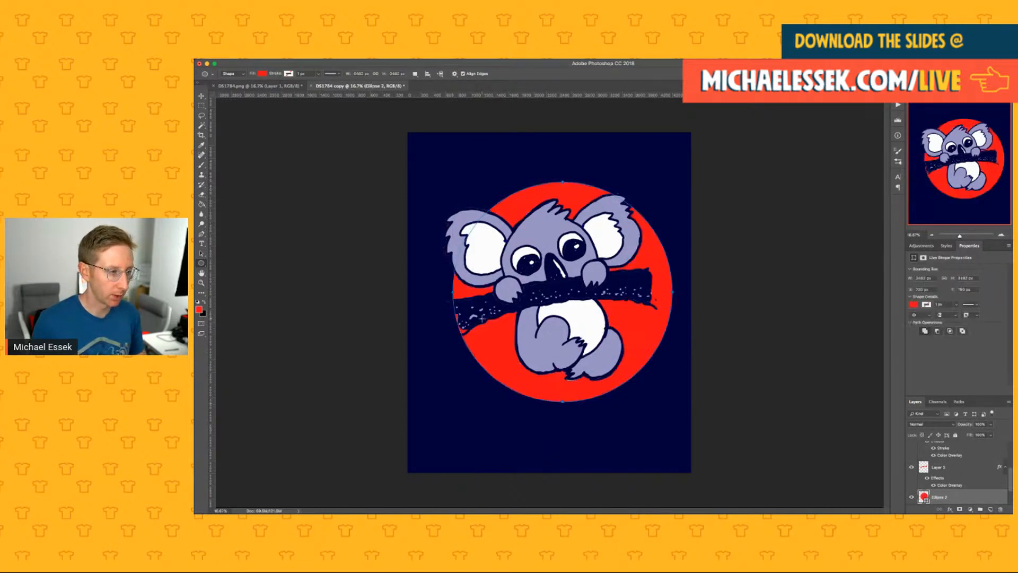
{"action": "left_click", "coordinate": [201, 96]}
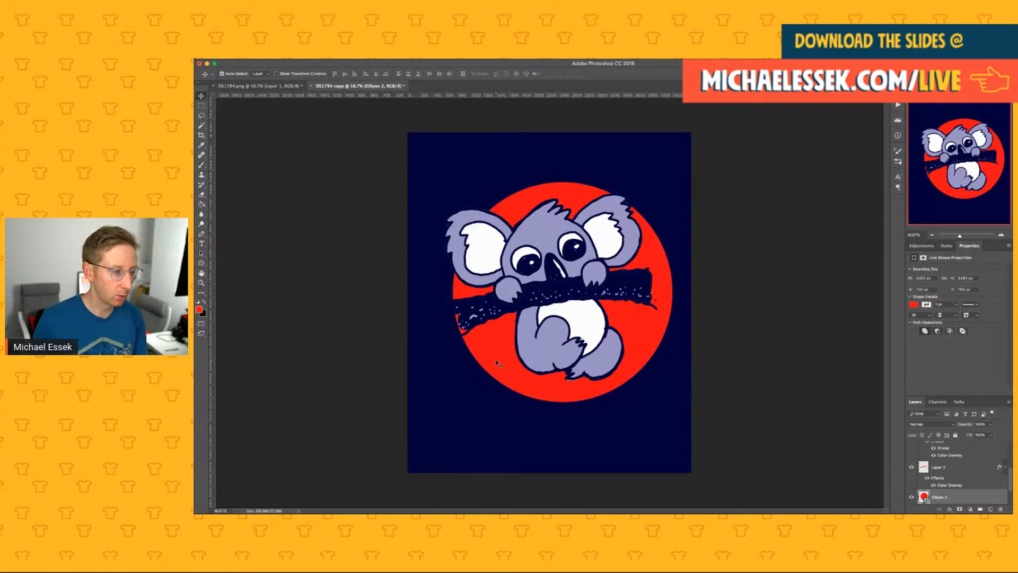
{"action": "left_click_drag", "start_coordinate": [498, 360], "coordinate": [489, 362]}
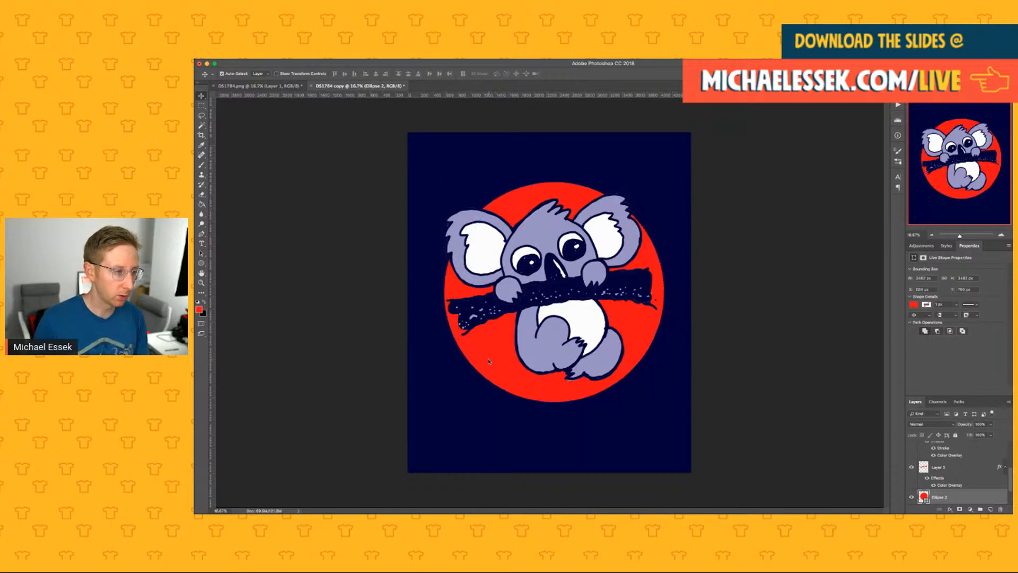
Step: Lower the red circle's opacity to about 40% and nudge it up until it is concentric with the light blue circle
{"action": "left_click", "coordinate": [979, 435]}
{"action": "left_click_drag", "start_coordinate": [538, 396], "coordinate": [538, 390]}
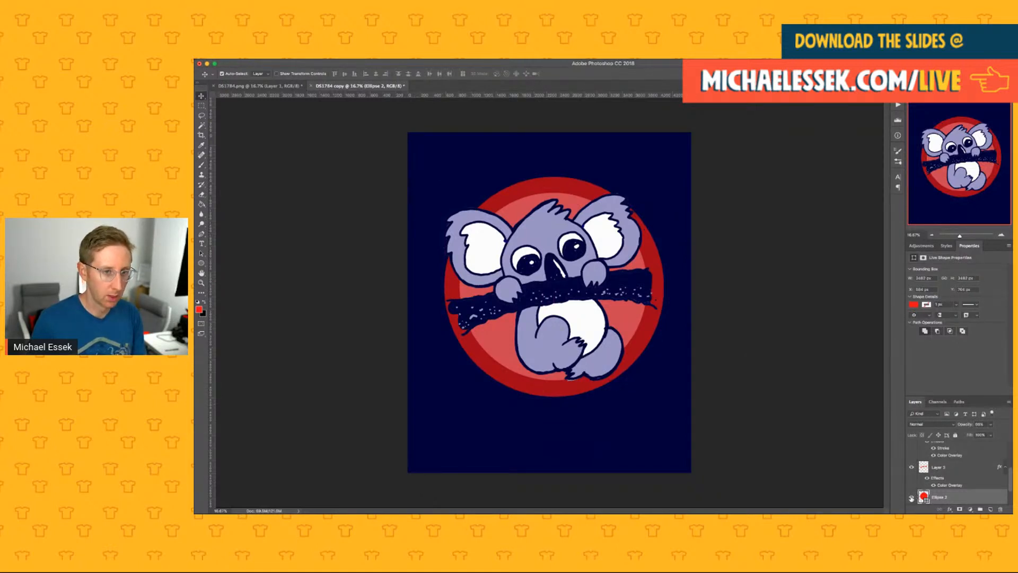
{"action": "left_click_drag", "start_coordinate": [971, 436], "coordinate": [983, 433]}
Step: Add the text "Bearing" along the top of the red circle's path, set it in Arial Bold and enlarge it
{"action": "left_click", "coordinate": [202, 244]}
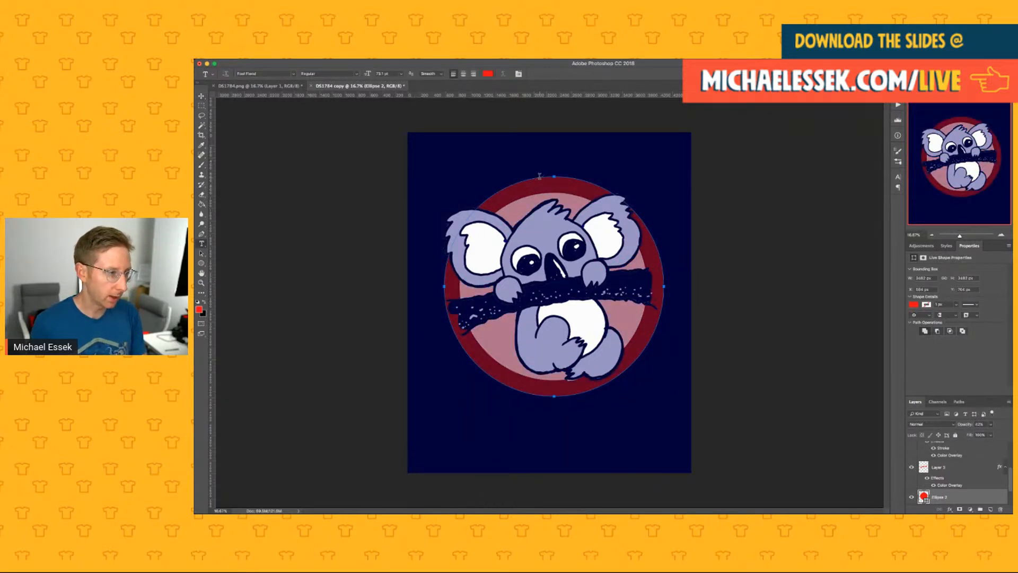
{"action": "left_click", "coordinate": [539, 176]}
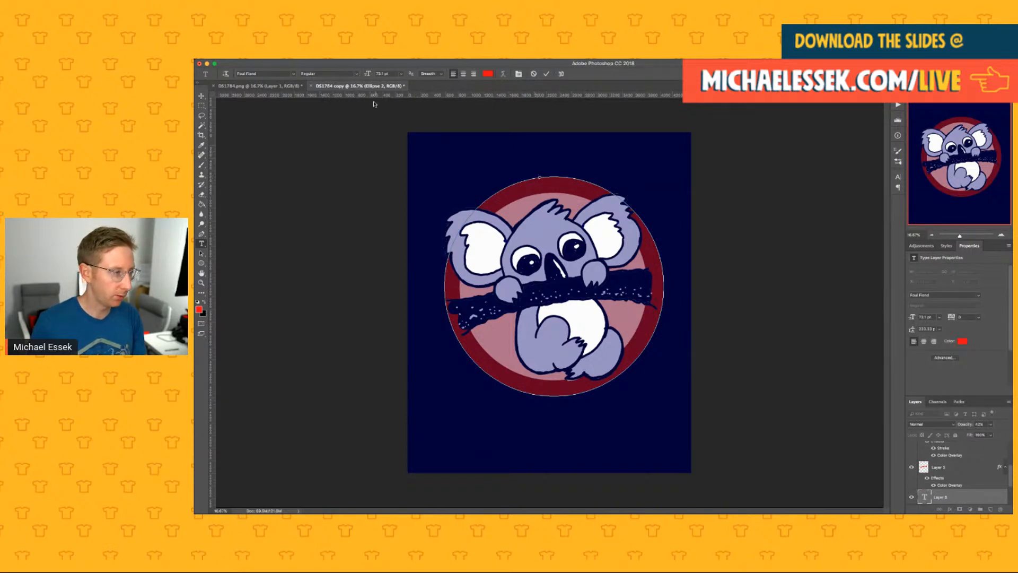
{"action": "type", "text": "BEARING"}
{"action": "key", "text": "ctrl+a"}
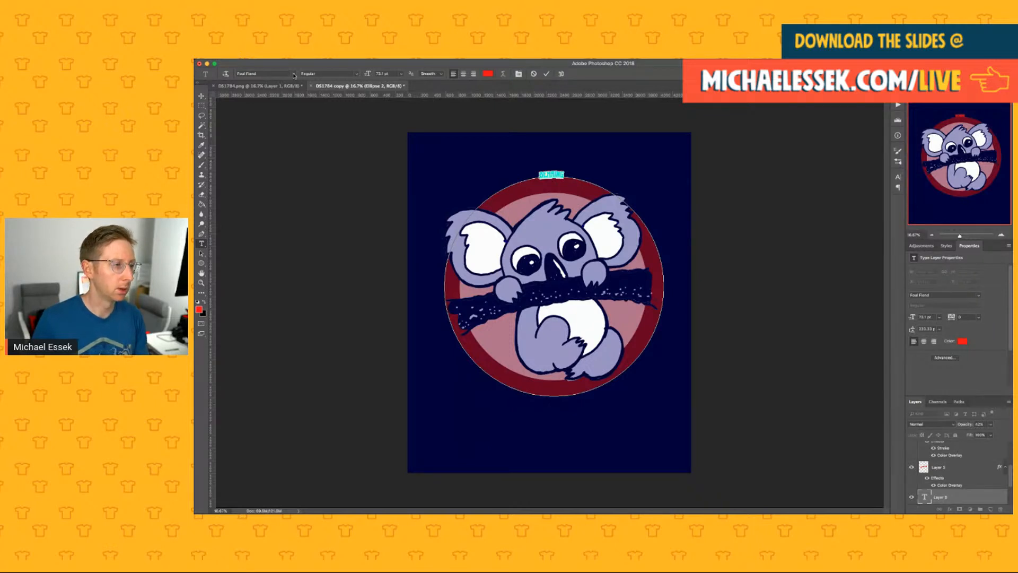
{"action": "left_click", "coordinate": [239, 74]}
{"action": "left_click", "coordinate": [273, 97]}
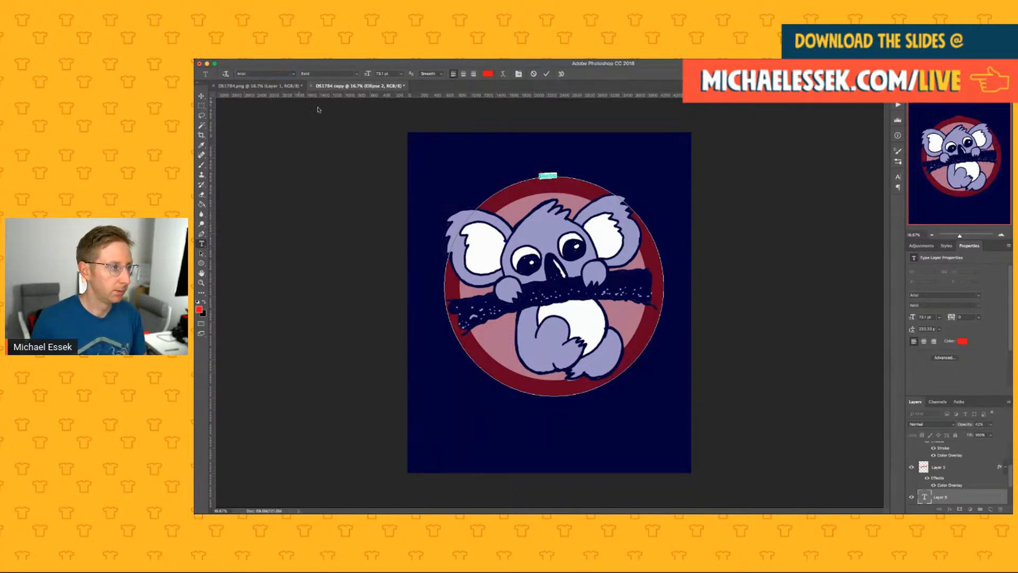
{"action": "left_click_drag", "start_coordinate": [365, 74], "coordinate": [444, 77]}
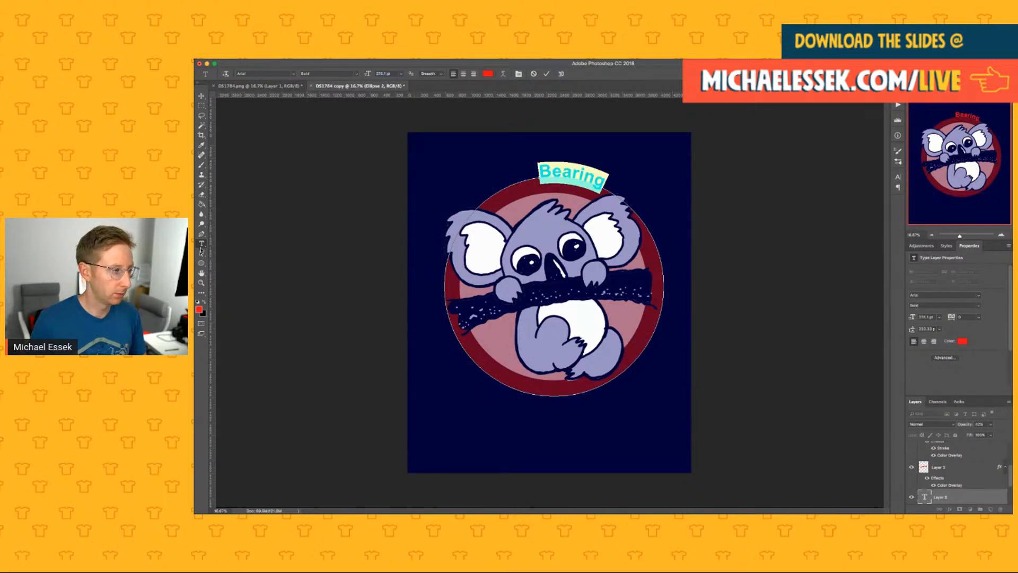
Step: Slide the text's start counter-clockwise along the circle and extend its end point so the whole word "Bearing" fits
{"action": "key", "text": "ctrl+Return"}
{"action": "key", "text": "a"}
{"action": "left_click_drag", "start_coordinate": [539, 177], "coordinate": [470, 179]}
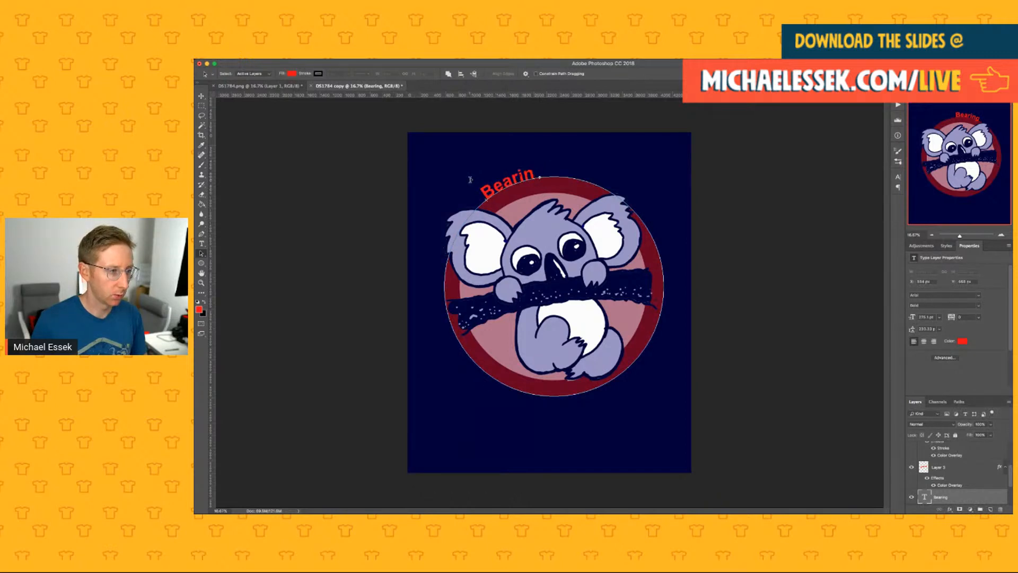
{"action": "mouse_move", "coordinate": [539, 178]}
{"action": "left_mouse_down"}
{"action": "mouse_move", "coordinate": [569, 180]}
{"action": "mouse_move", "coordinate": [555, 163]}
{"action": "mouse_move", "coordinate": [559, 175]}
{"action": "left_mouse_up"}
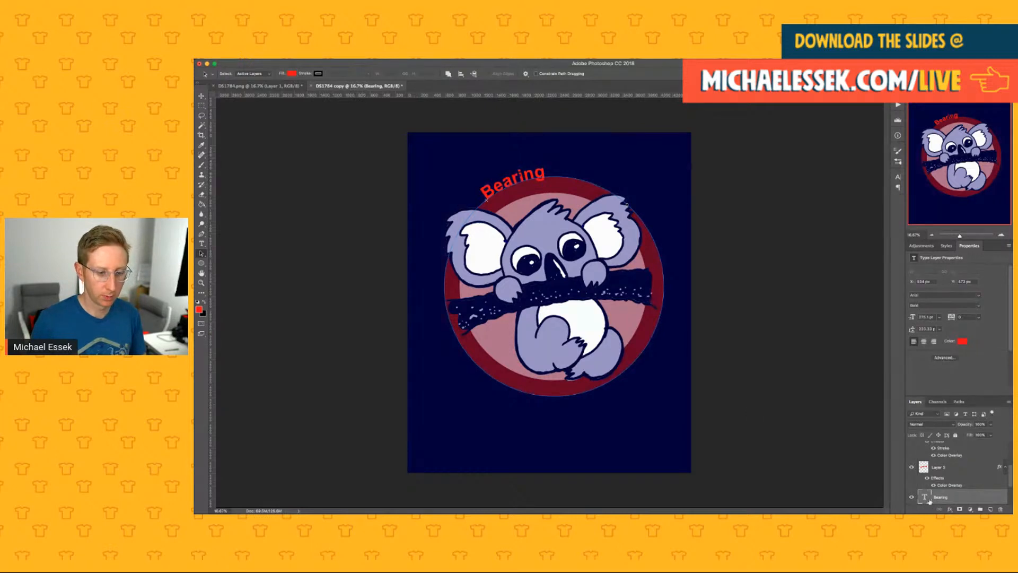
Step: Move the text layer to the top of the layer stack and enlarge "Bearing" to about 520 pt
{"action": "left_click_drag", "start_coordinate": [927, 501], "coordinate": [926, 444]}
{"action": "left_click", "coordinate": [202, 244]}
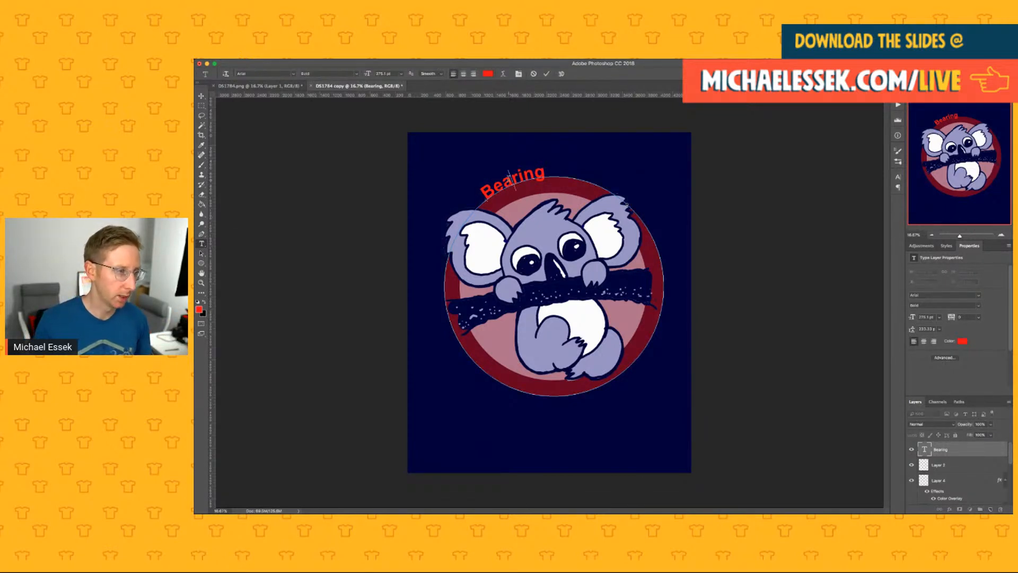
{"action": "double_click", "coordinate": [505, 177]}
{"action": "left_click_drag", "start_coordinate": [369, 74], "coordinate": [482, 75]}
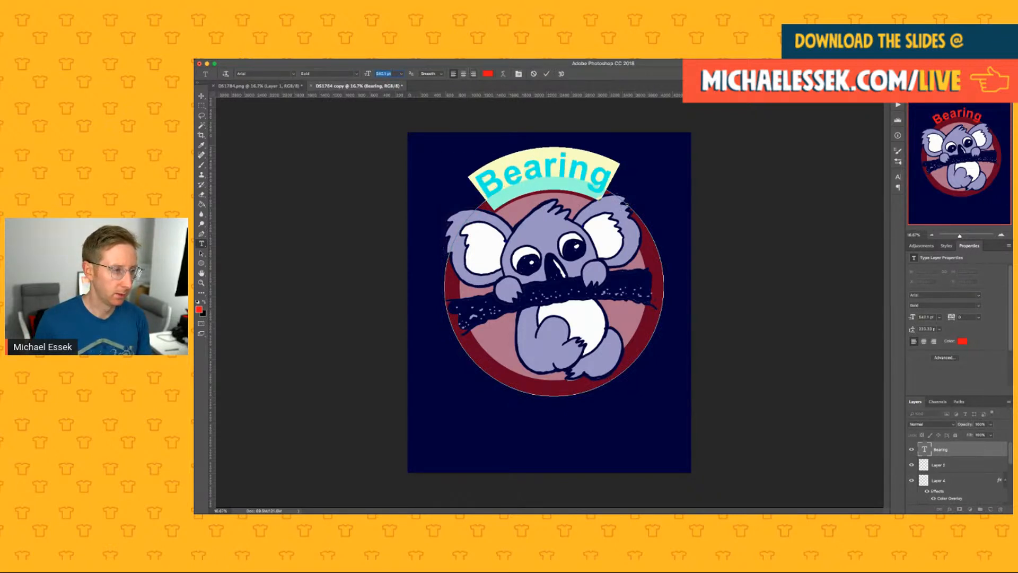
{"action": "left_click_drag", "start_coordinate": [473, 75], "coordinate": [462, 74]}
Step: Replace the ending "ing" with "ly" so the curved text reads "Bearly"
{"action": "left_click", "coordinate": [541, 155]}
{"action": "left_click_drag", "start_coordinate": [541, 156], "coordinate": [638, 166]}
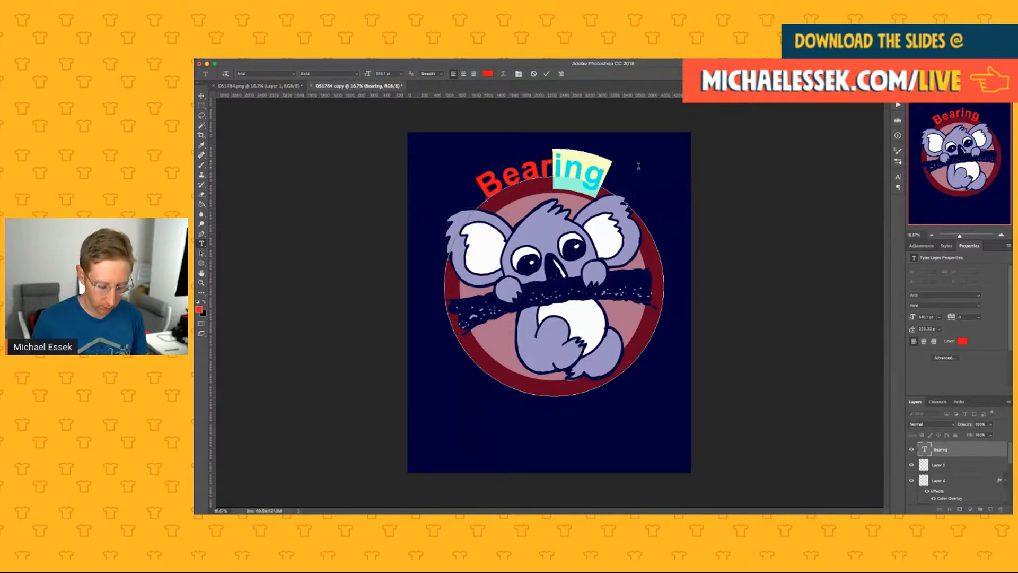
{"action": "type", "text": "k"}
{"action": "key", "text": "BackSpace"}
{"action": "type", "text": "ly"}
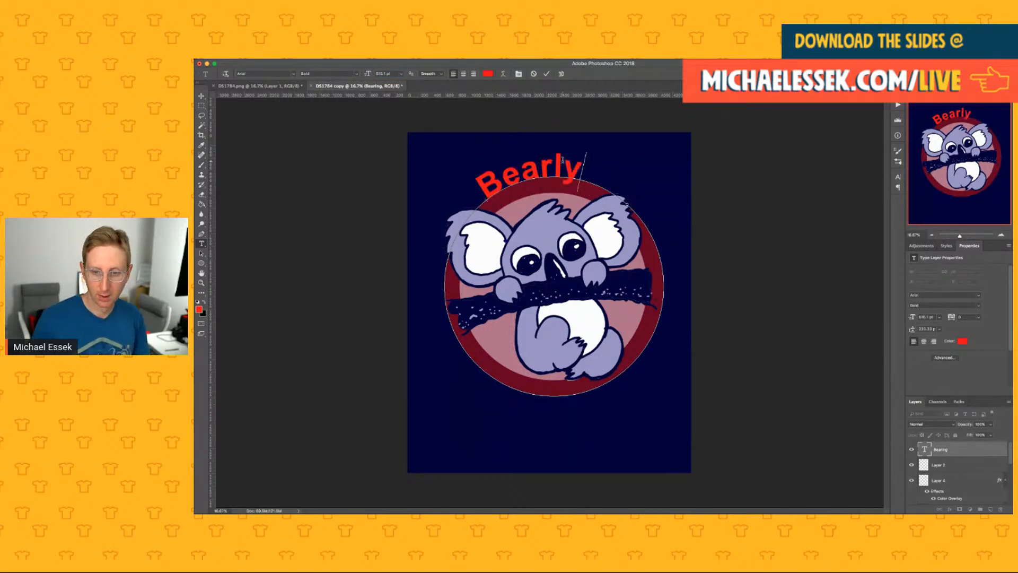
Step: Enlarge the word "Bearly" to about 720 pt
{"action": "double_click", "coordinate": [535, 167]}
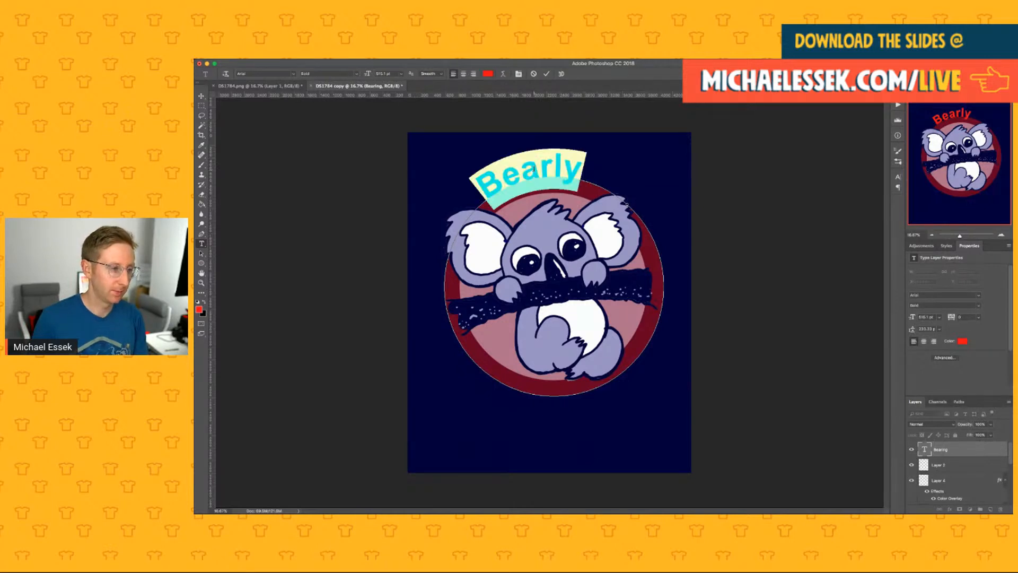
{"action": "left_click_drag", "start_coordinate": [374, 74], "coordinate": [461, 69]}
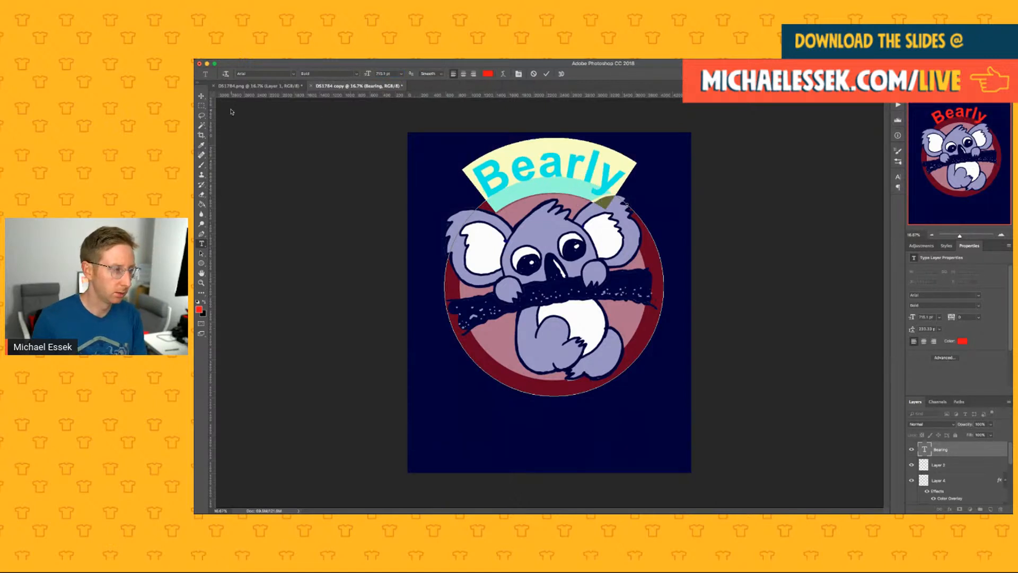
{"action": "key", "text": "ctrl+Return"}
Step: Slide "Bearly" slightly counter-clockwise along the circle to centre it above the koala
{"action": "key", "text": "v"}
{"action": "left_click", "coordinate": [201, 243]}
{"action": "left_click", "coordinate": [484, 201]}
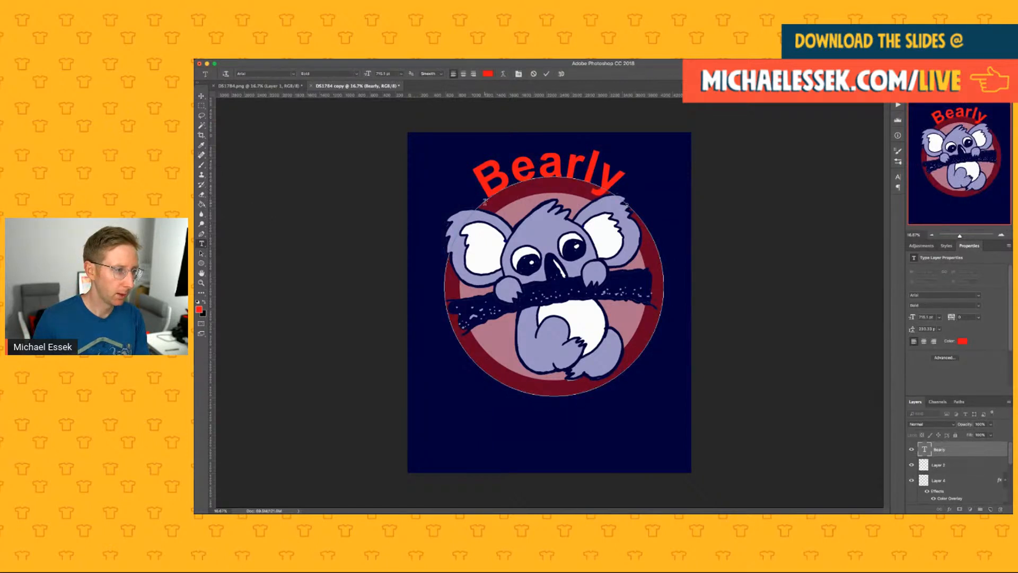
{"action": "key", "text": "a"}
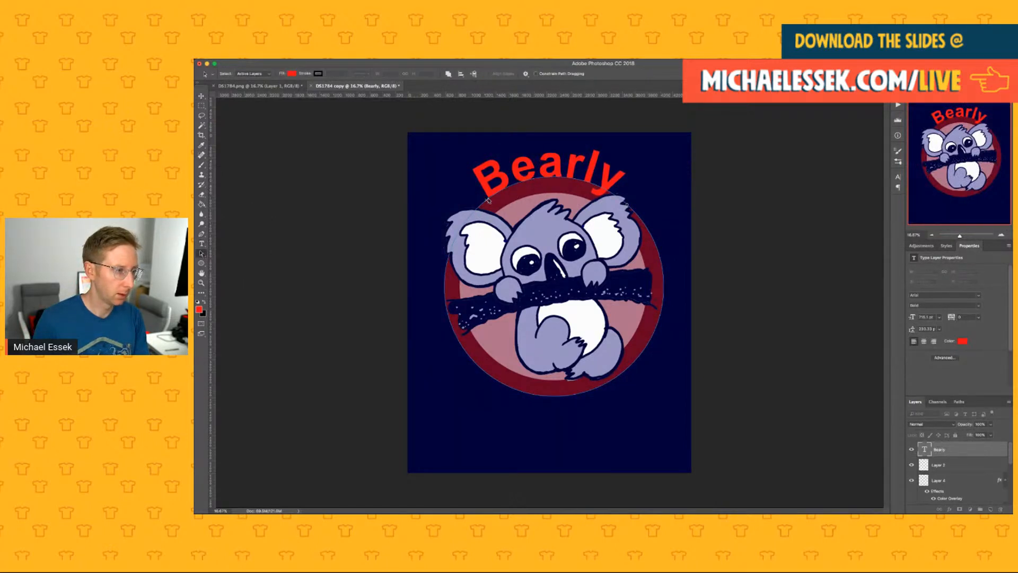
{"action": "left_click_drag", "start_coordinate": [487, 200], "coordinate": [477, 201]}
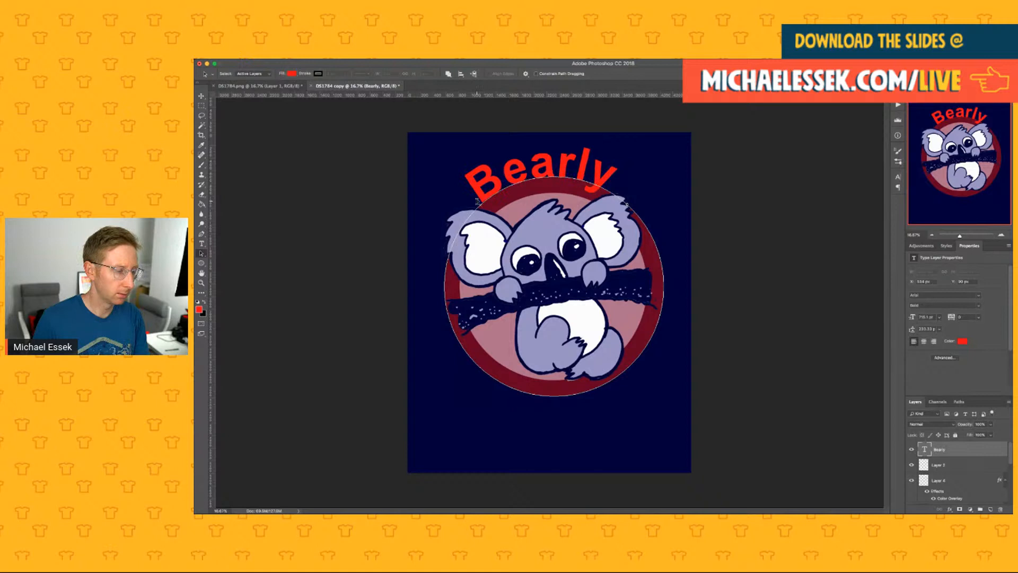
{"action": "left_click", "coordinate": [202, 97]}
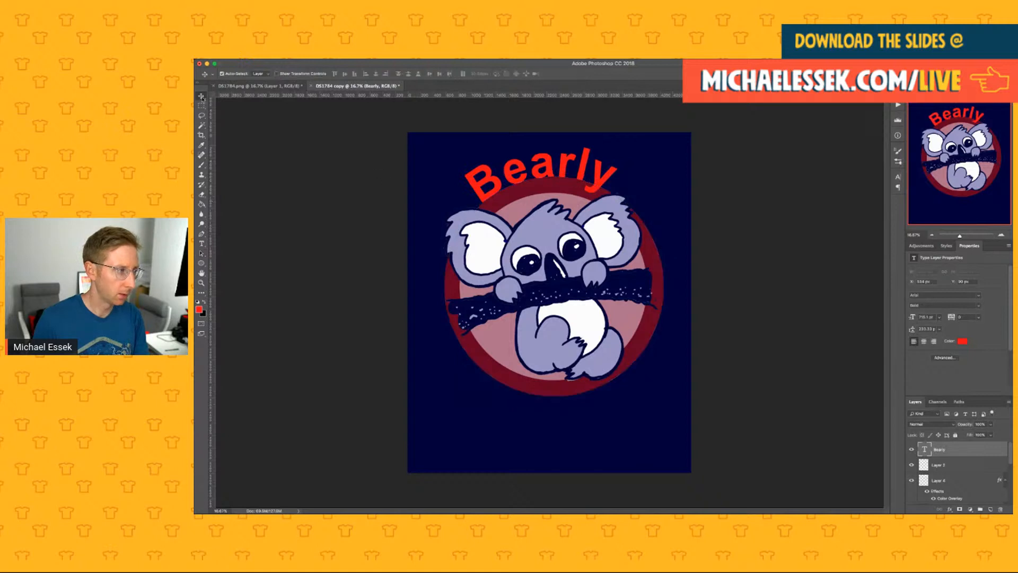
Step: Try successive fonts on the curved "Bearly" text and settle on a bold all-caps sans-serif style
{"action": "left_click", "coordinate": [202, 246]}
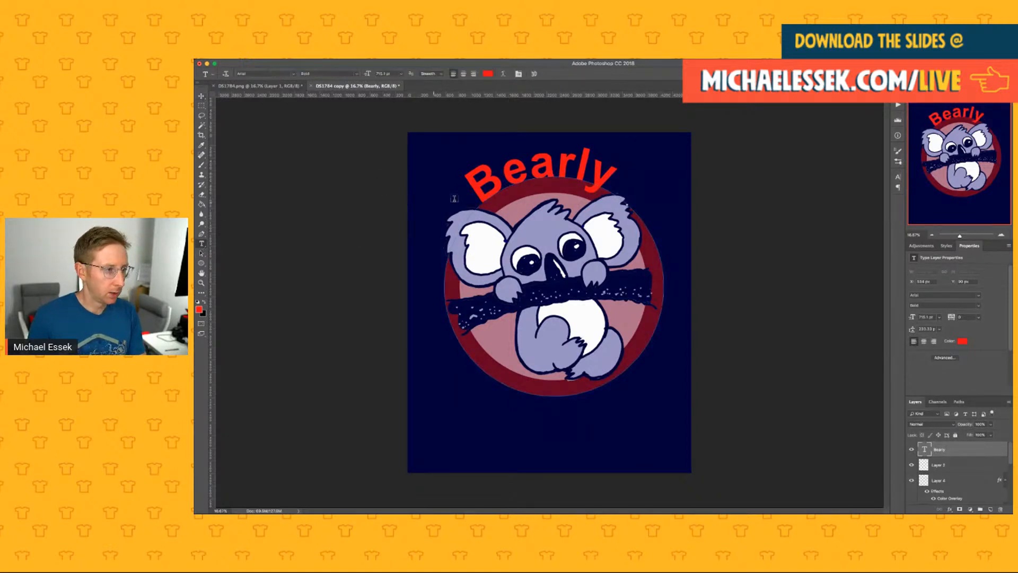
{"action": "double_click", "coordinate": [518, 182]}
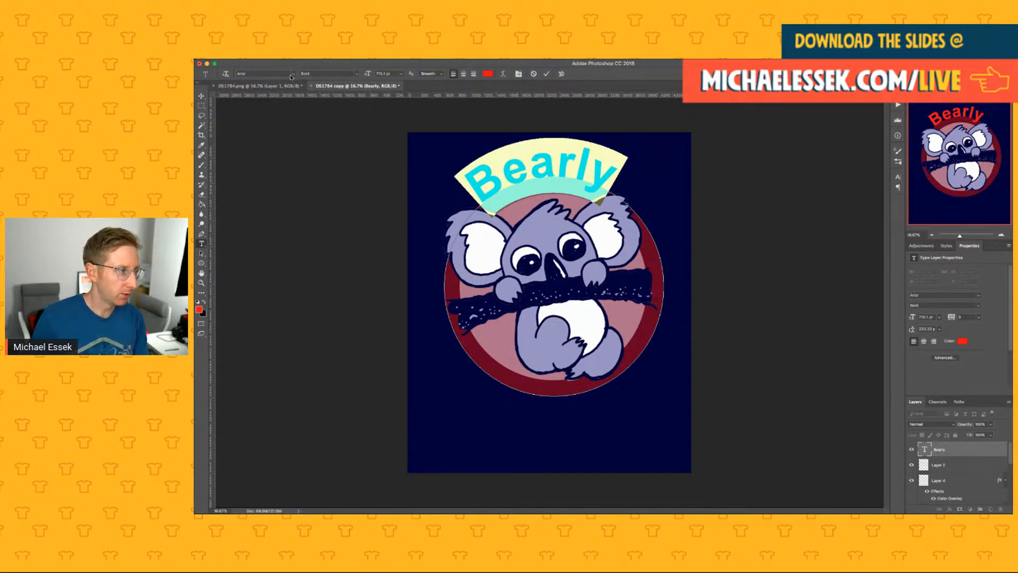
{"action": "scroll", "coordinate": [297, 280], "scroll_direction": "down", "scroll_amount": 5}
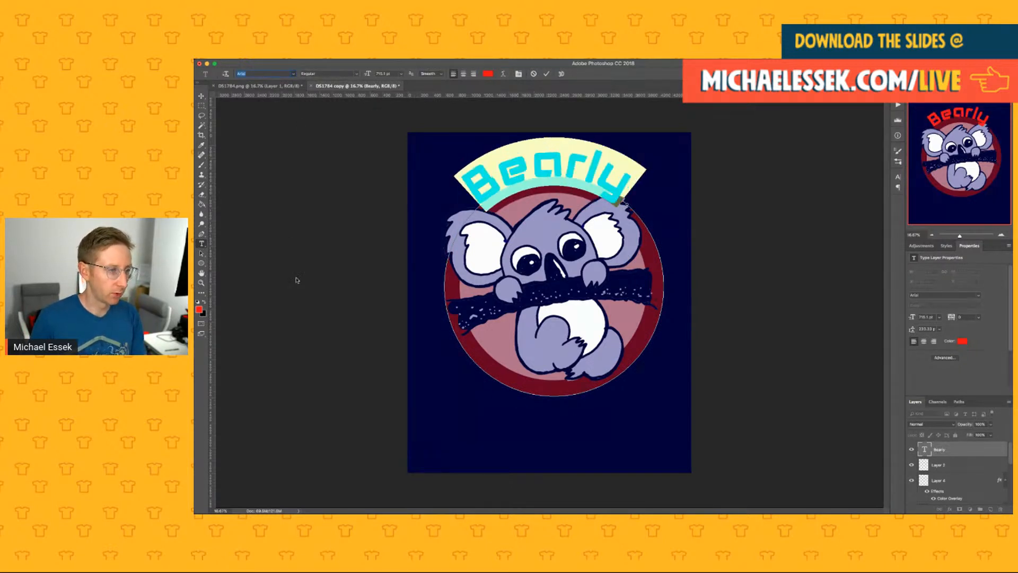
{"action": "key", "text": "Down"}
{"action": "key", "text": "Down"}
{"action": "key", "text": "Down"}
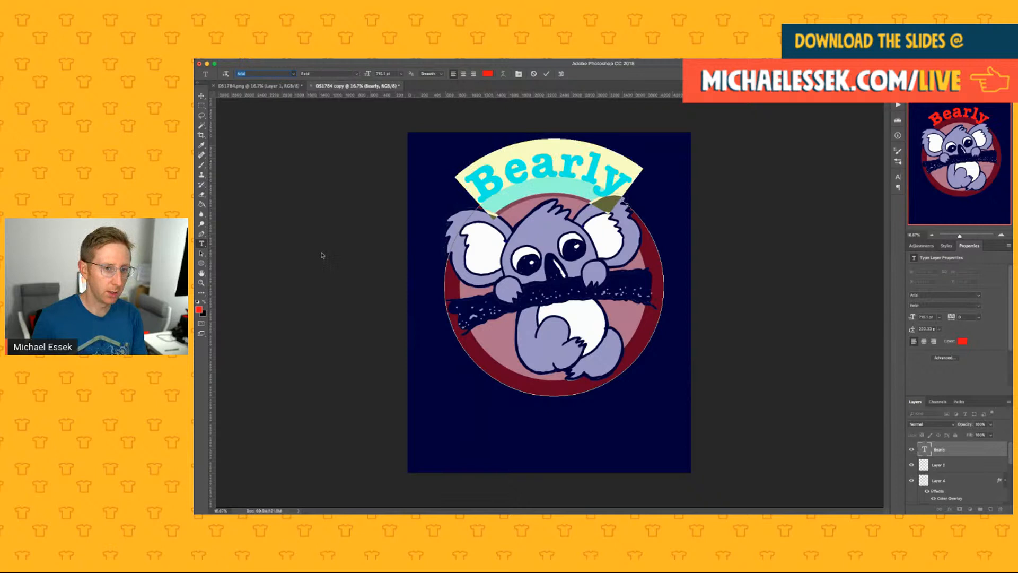
{"action": "key", "text": "Down"}
{"action": "key", "text": "Down"}
{"action": "key", "text": "Down"}
{"action": "key", "text": "Down"}
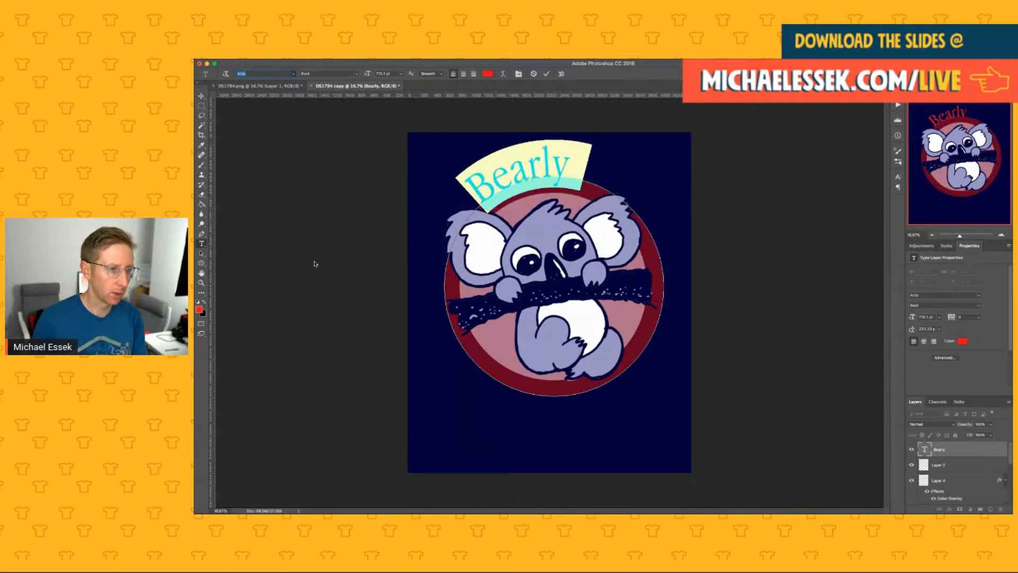
{"action": "key", "text": "Down"}
{"action": "key", "text": "Down"}
{"action": "key", "text": "Down"}
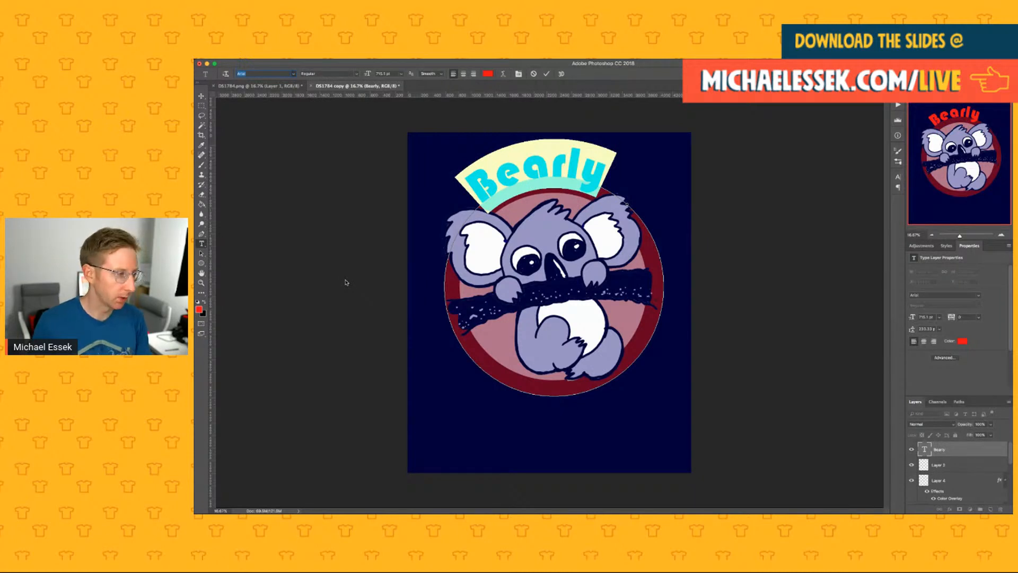
{"action": "key", "text": "Down"}
{"action": "key", "text": "Down"}
{"action": "key", "text": "Down"}
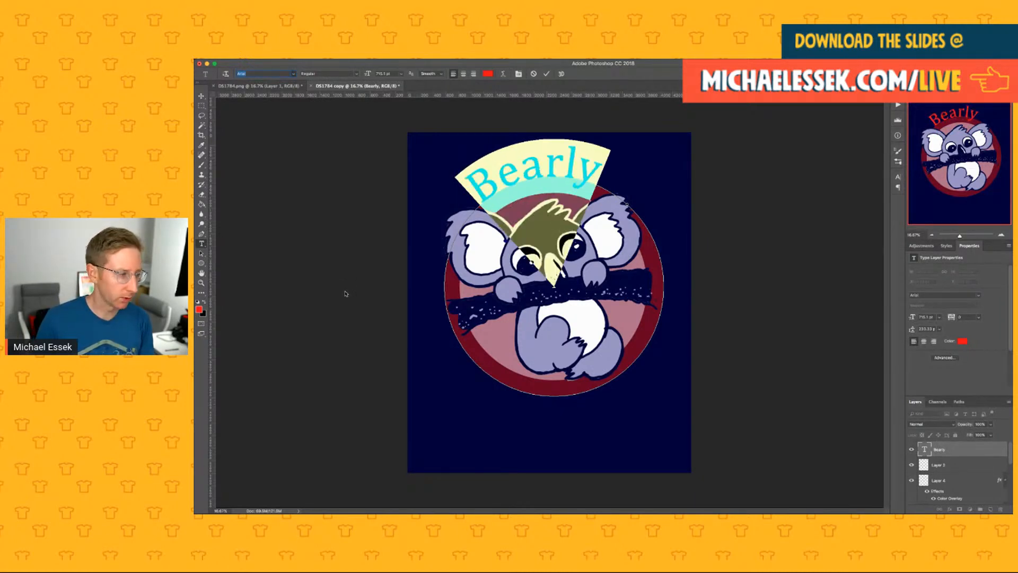
{"action": "key", "text": "Down"}
{"action": "key", "text": "Down"}
{"action": "key", "text": "Down"}
{"action": "key", "text": "Down"}
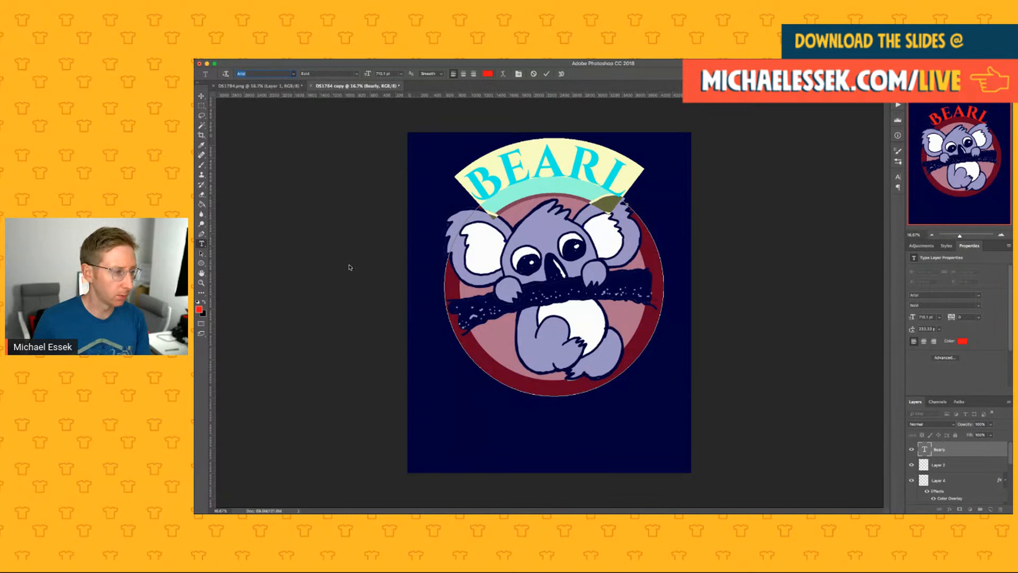
{"action": "key", "text": "Down"}
{"action": "key", "text": "Down"}
{"action": "key", "text": "Down"}
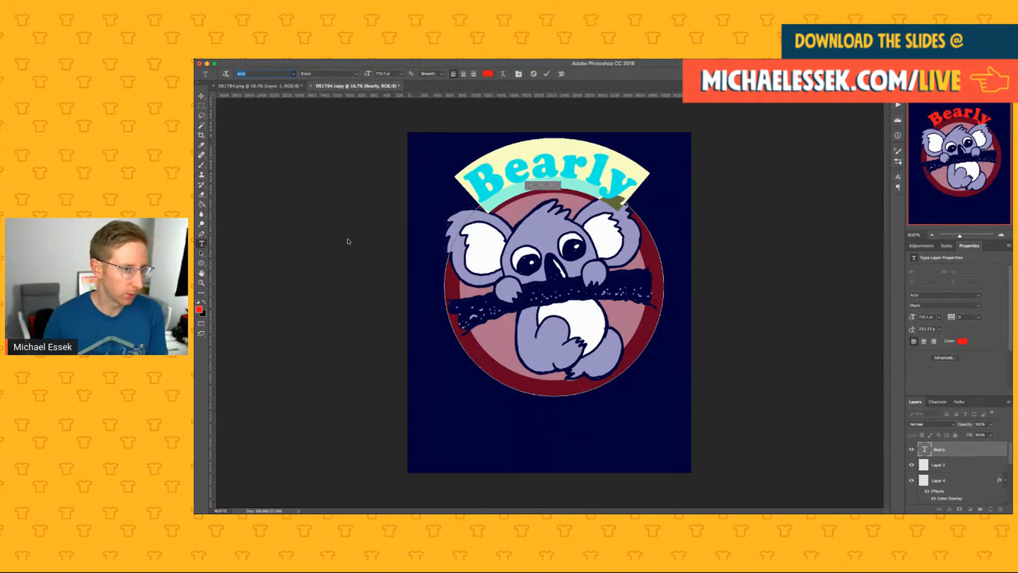
{"action": "key", "text": "Down"}
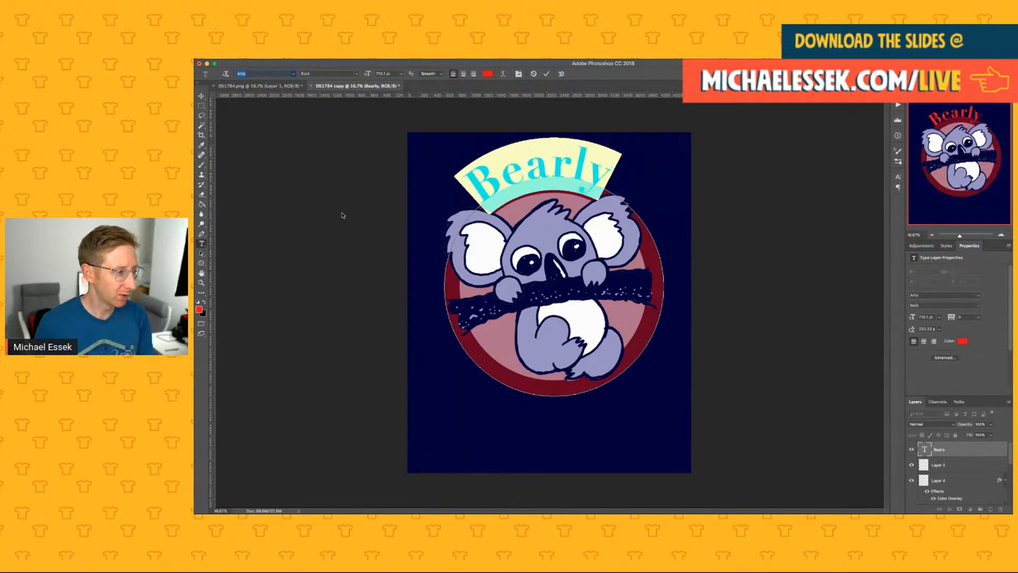
{"action": "key", "text": "Down"}
{"action": "key", "text": "Down"}
{"action": "key", "text": "Down"}
{"action": "key", "text": "Down"}
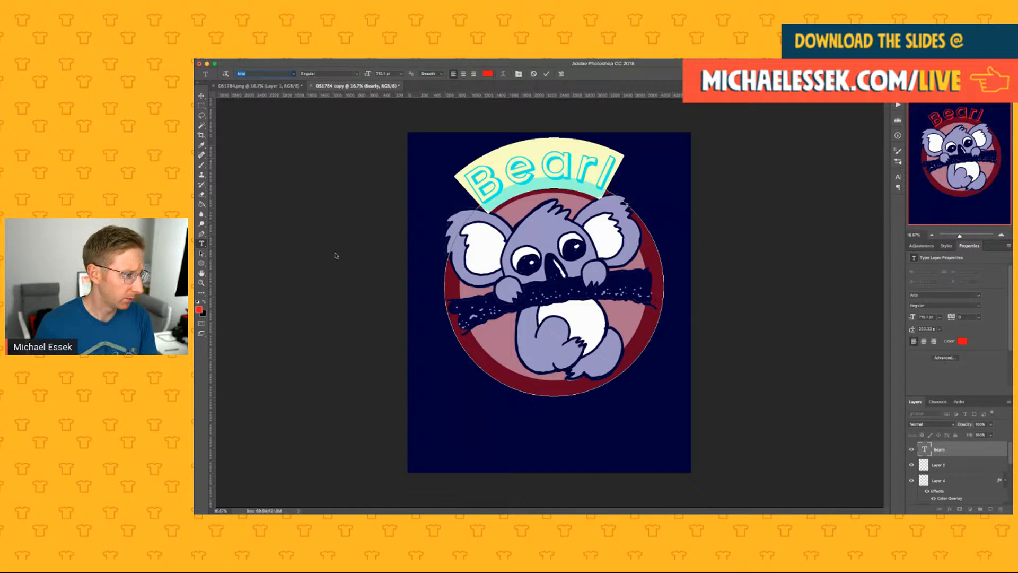
{"action": "key", "text": "Down"}
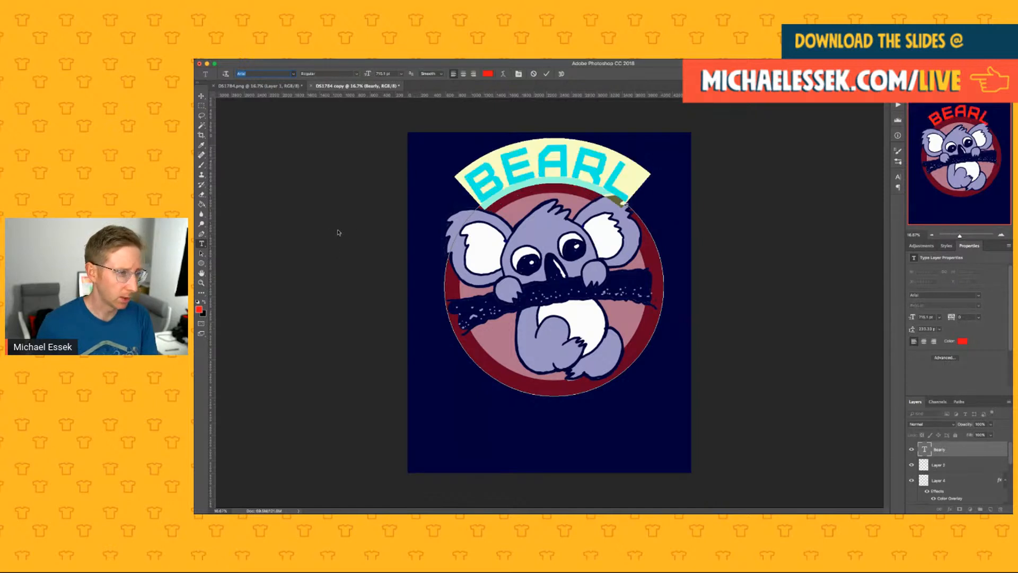
{"action": "key", "text": "Down"}
{"action": "key", "text": "Down"}
{"action": "key", "text": "Down"}
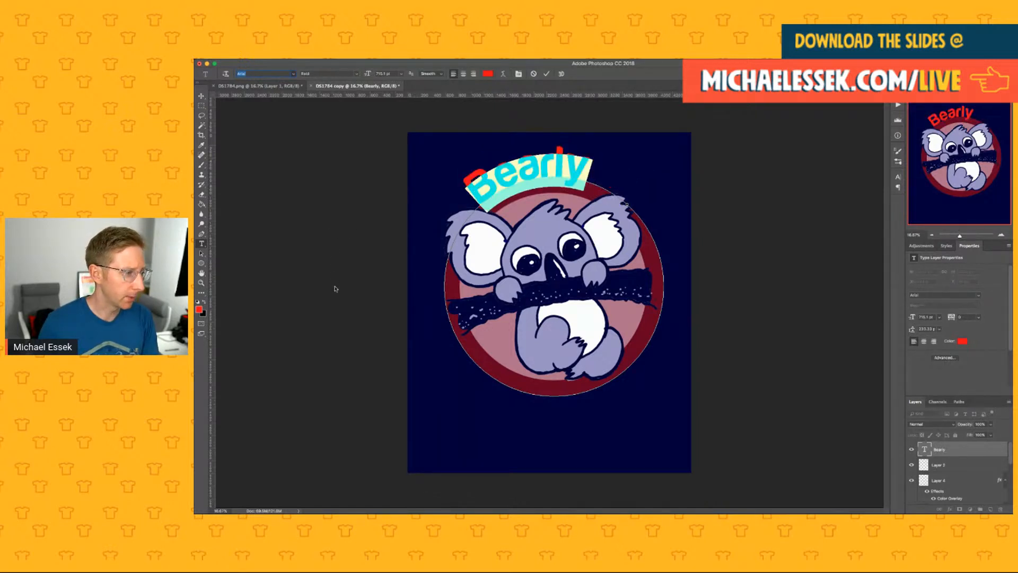
{"action": "key", "text": "Down"}
{"action": "key", "text": "Down"}
{"action": "key", "text": "Down"}
{"action": "key", "text": "Down"}
{"action": "key", "text": "Down"}
{"action": "key", "text": "Down"}
{"action": "key", "text": "Down"}
{"action": "key", "text": "Down"}
{"action": "key", "text": "Down"}
{"action": "key", "text": "Down"}
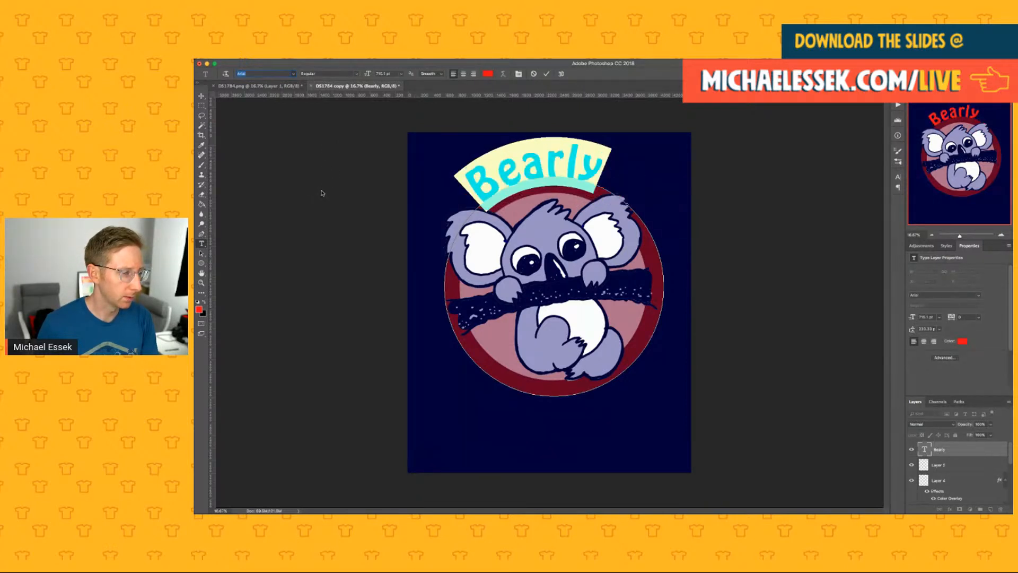
{"action": "key", "text": "Down"}
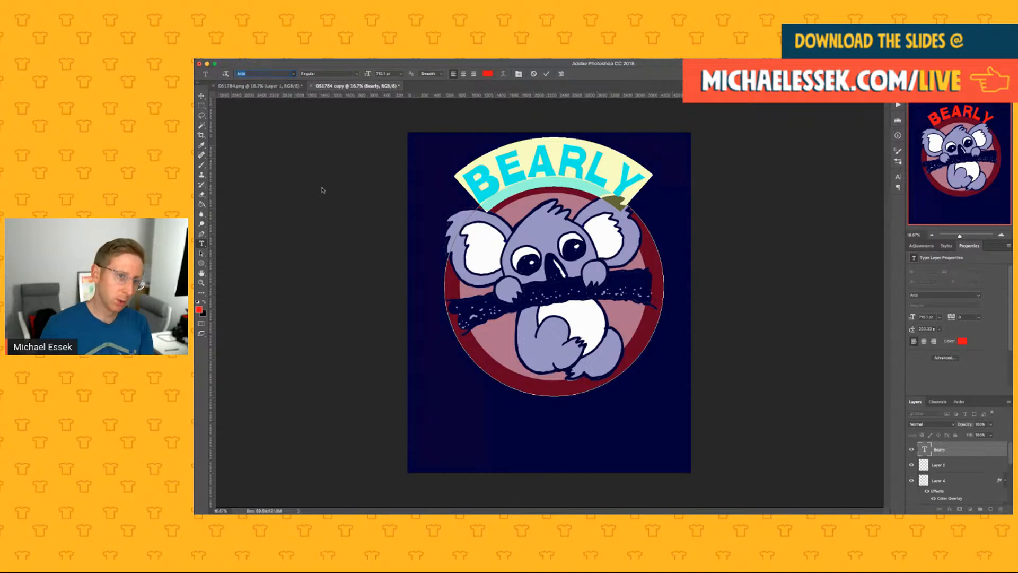
Step: Recolour the whole "BEARLY" lettering with the lavender sampled from the koala's fur
{"action": "left_click", "coordinate": [552, 159]}
{"action": "key", "text": "super+a"}
{"action": "left_click", "coordinate": [489, 73]}
{"action": "left_click", "coordinate": [456, 245]}
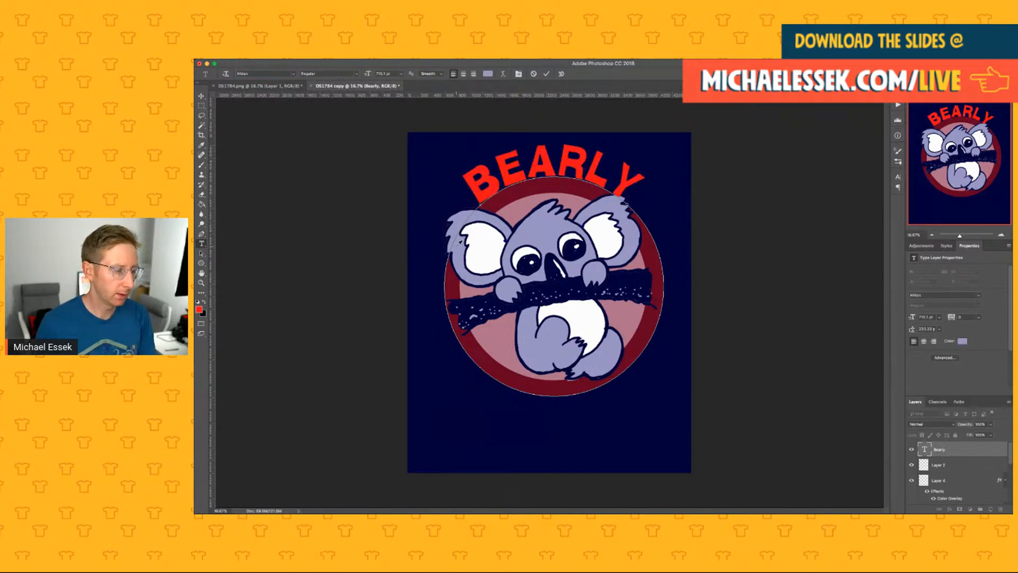
{"action": "key", "text": "Return"}
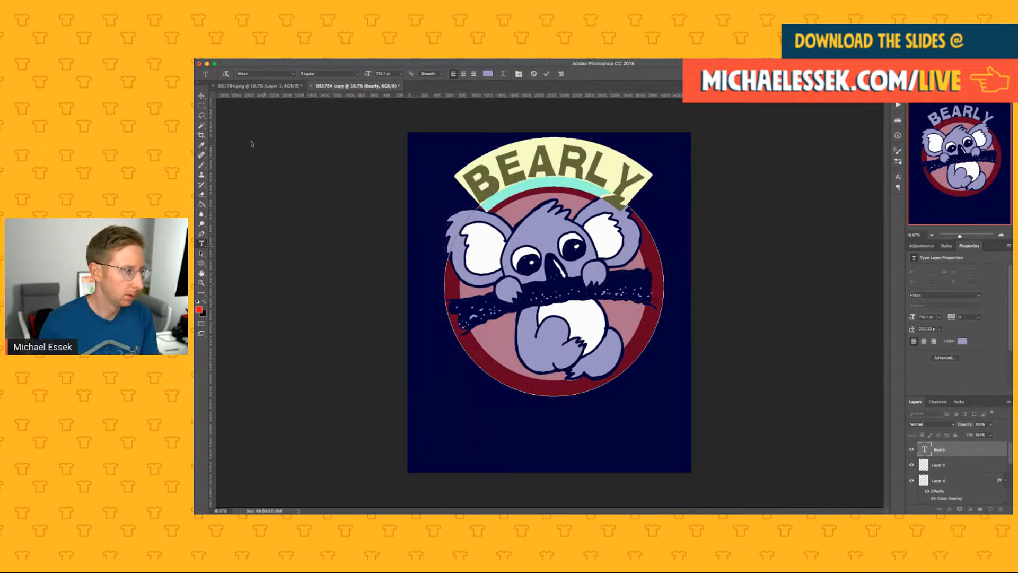
Step: Commit the text and hide the large dark red circle layer behind the koala
{"action": "left_click", "coordinate": [202, 96]}
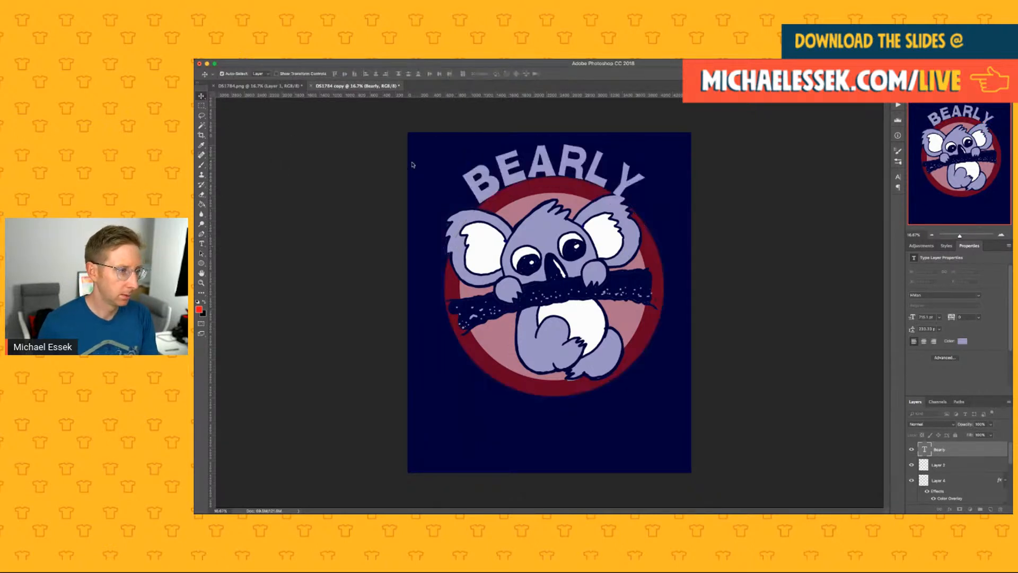
{"action": "left_click", "coordinate": [503, 378]}
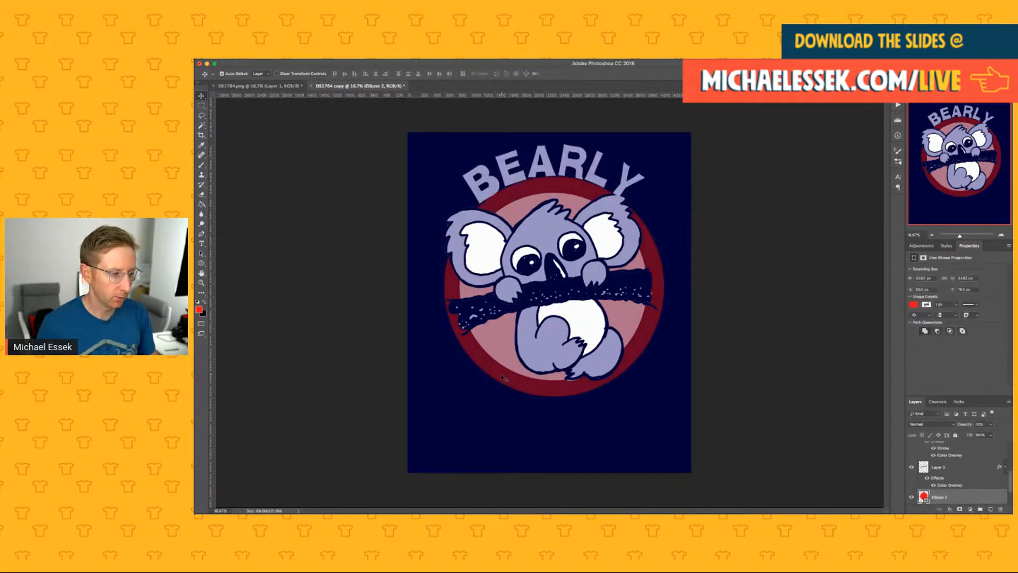
{"action": "left_click", "coordinate": [912, 499]}
Step: Duplicate the "BEARLY" text layer and flip the copy to the inside of the circle's lower edge
{"action": "left_click", "coordinate": [489, 212]}
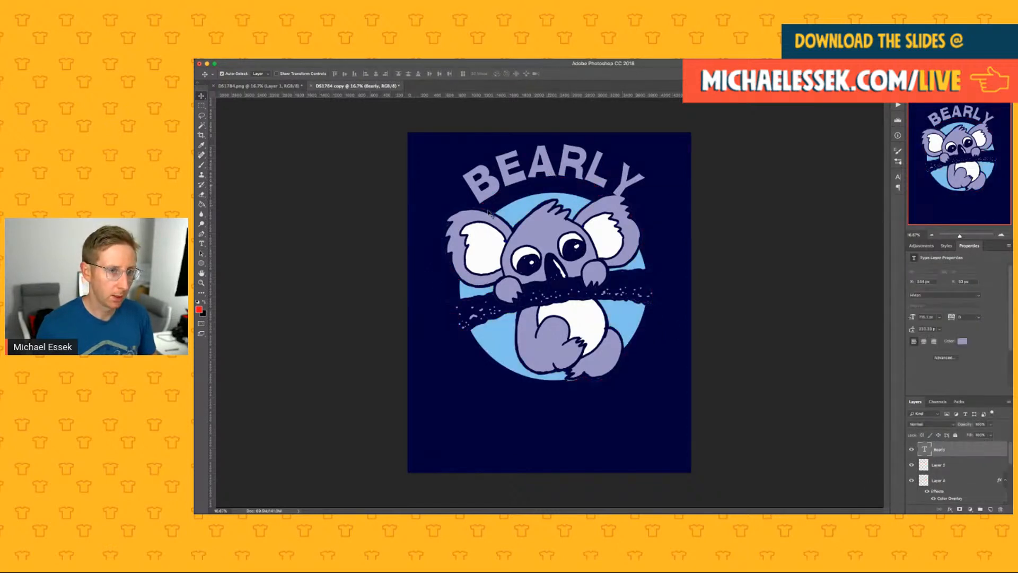
{"action": "left_click", "coordinate": [202, 253]}
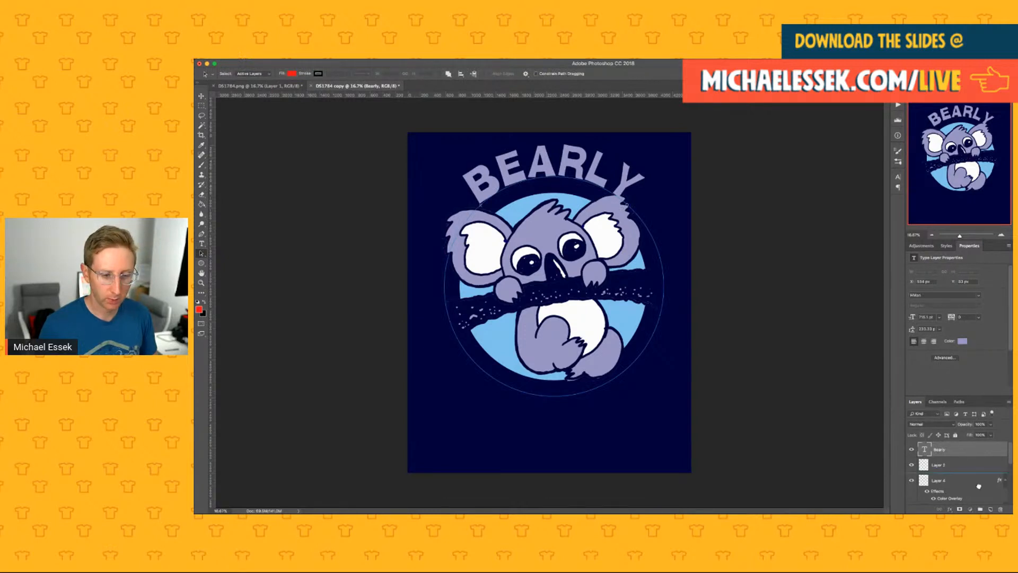
{"action": "key", "text": "super+j"}
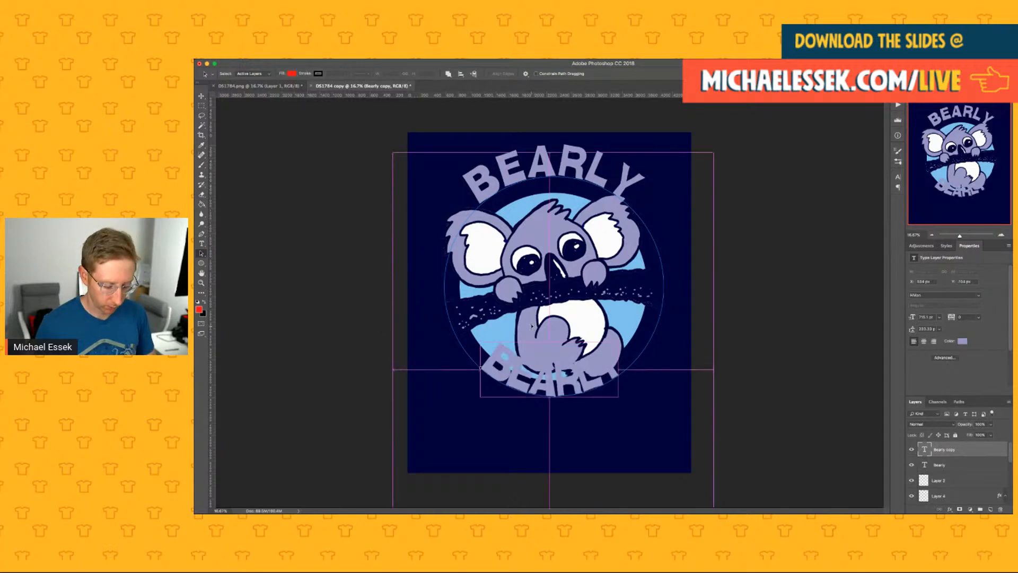
Step: Scale up the duplicated text's circular path to about 130% so its lower arc clears the koala
{"action": "key", "text": "super+t"}
{"action": "left_click_drag", "start_coordinate": [449, 179], "coordinate": [404, 157]}
{"action": "left_click_drag", "start_coordinate": [667, 397], "coordinate": [697, 430]}
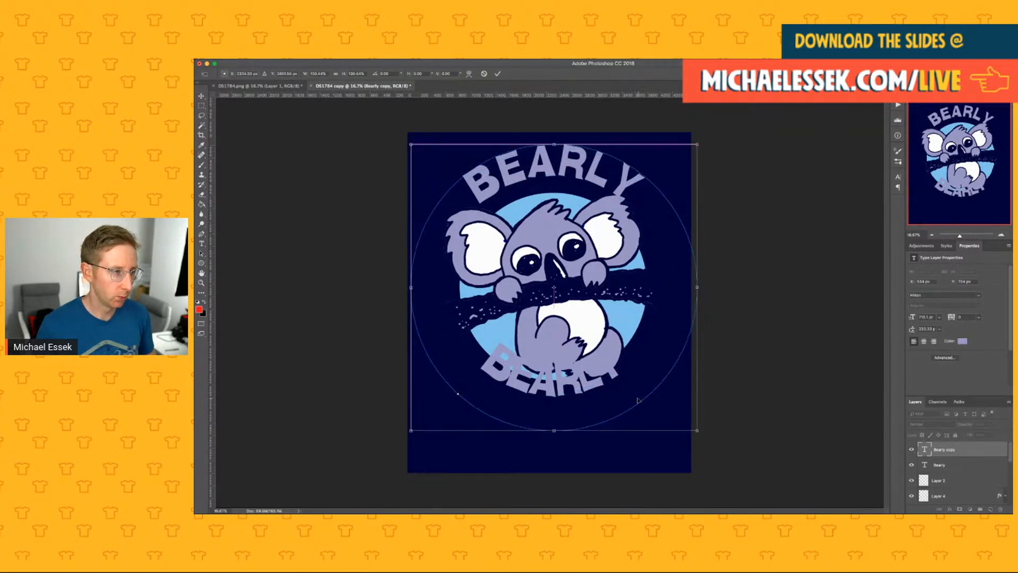
{"action": "key", "text": "Return"}
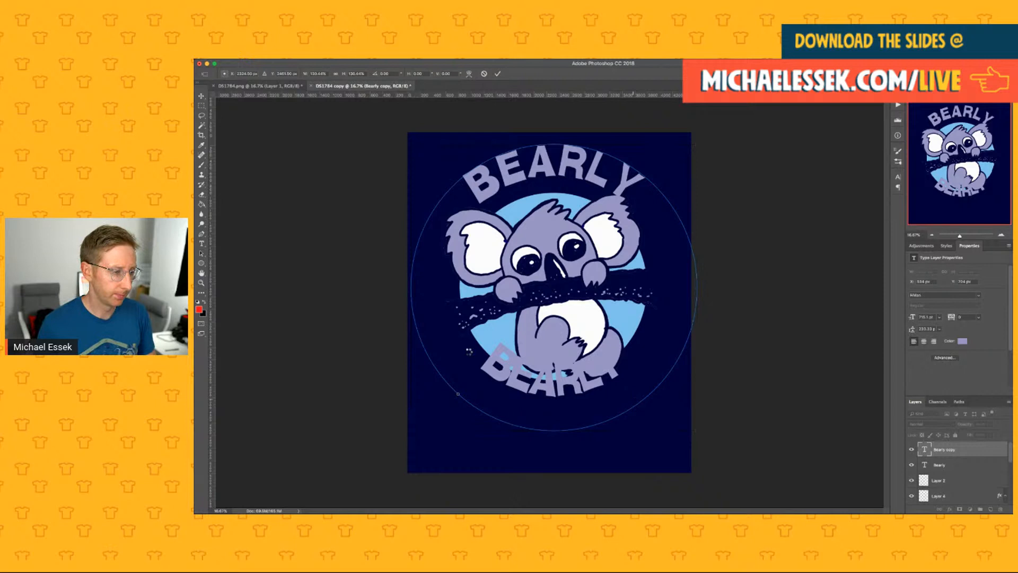
Step: Replace the wording of the lower curved text with "HANGING ON"
{"action": "left_click", "coordinate": [201, 243]}
{"action": "double_click", "coordinate": [514, 410]}
{"action": "type", "text": "HANG"}
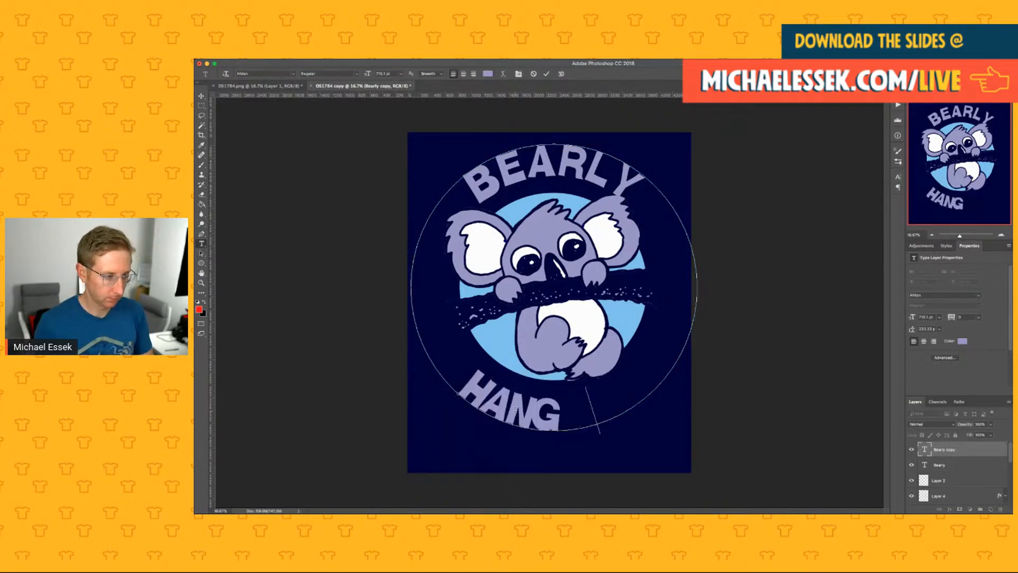
{"action": "type", "text": "ING ON"}
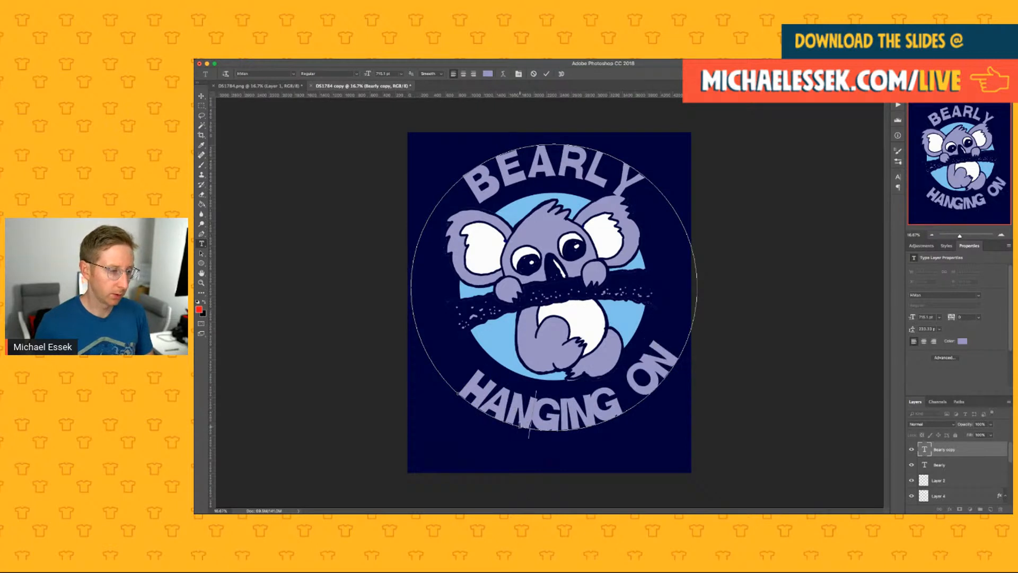
{"action": "key", "text": "super+a"}
Step: Slide "HANGING ON" along its circle and adjust the path's end point so the full phrase fits beneath the koala
{"action": "left_click", "coordinate": [201, 254]}
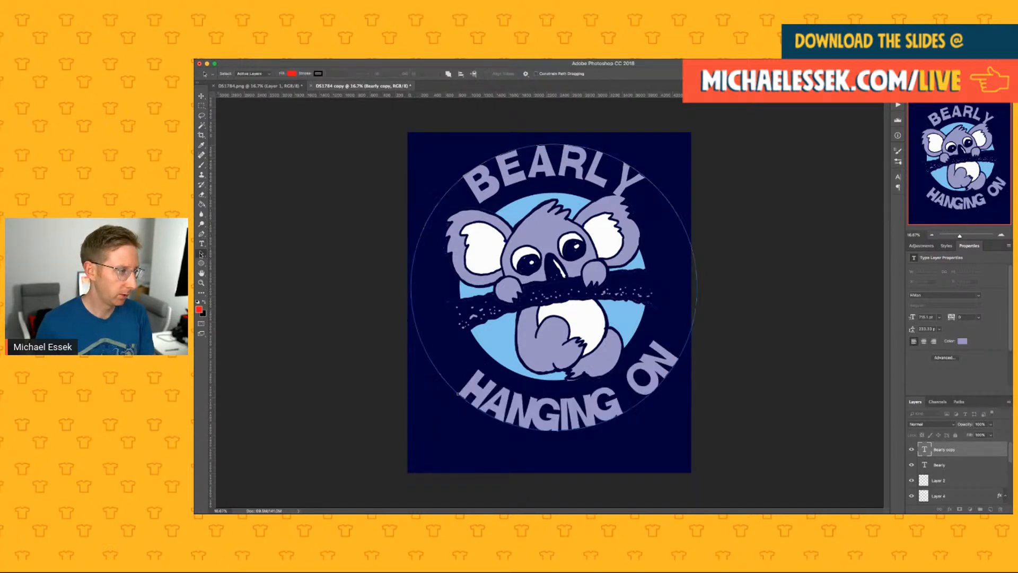
{"action": "left_click_drag", "start_coordinate": [457, 393], "coordinate": [438, 368]}
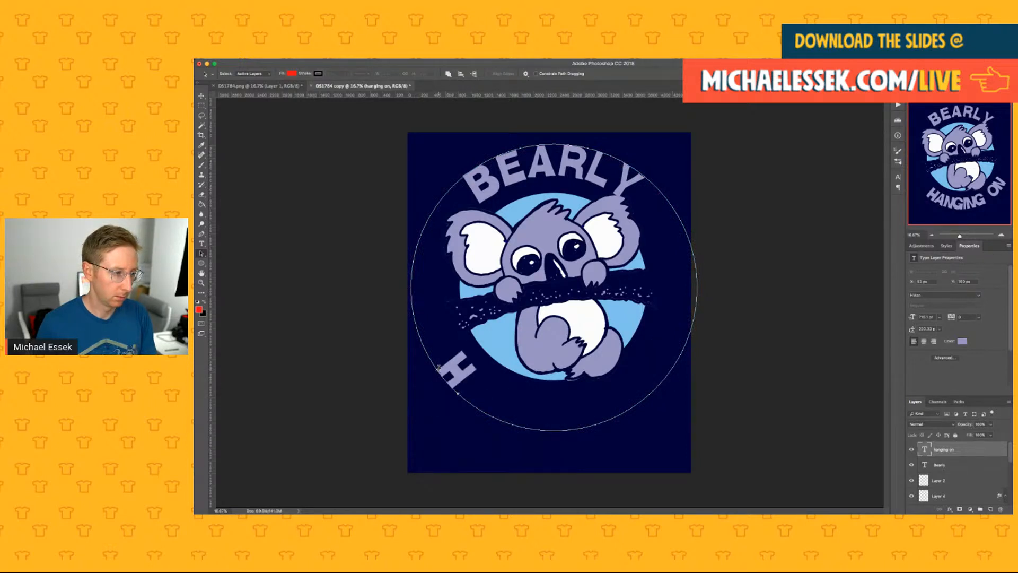
{"action": "left_click_drag", "start_coordinate": [456, 391], "coordinate": [680, 317]}
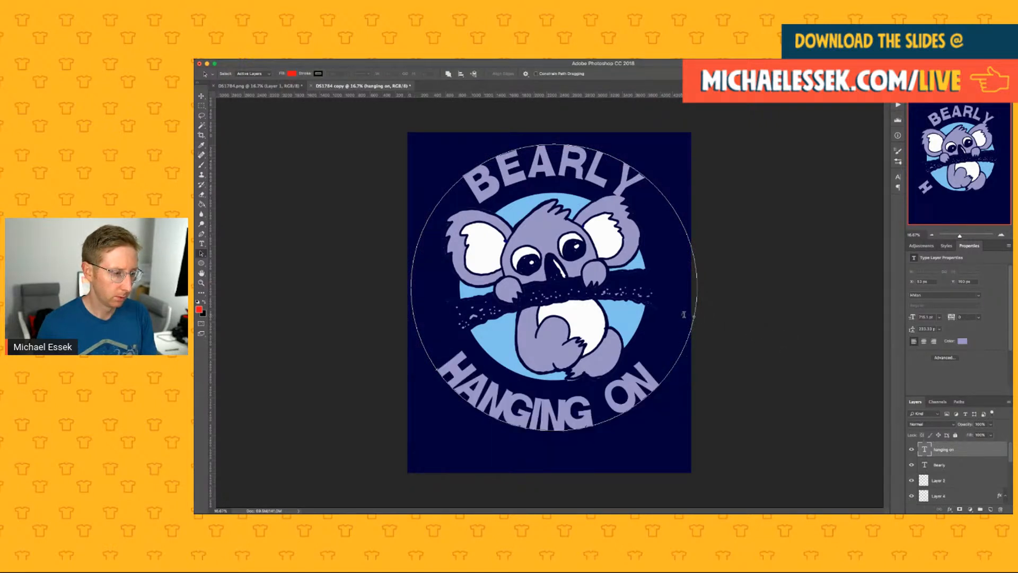
{"action": "left_click", "coordinate": [634, 380]}
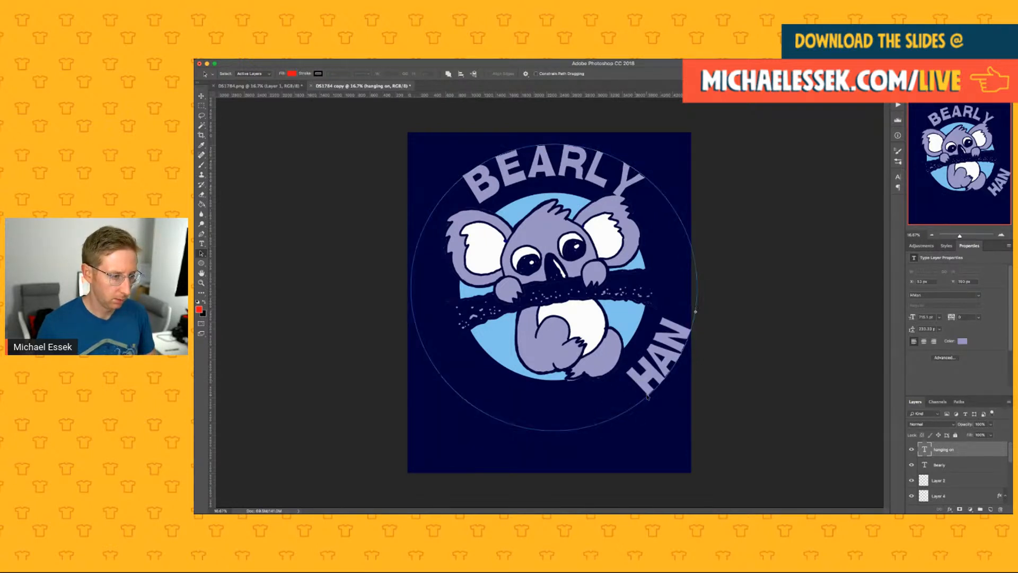
{"action": "left_click_drag", "start_coordinate": [591, 377], "coordinate": [443, 365]}
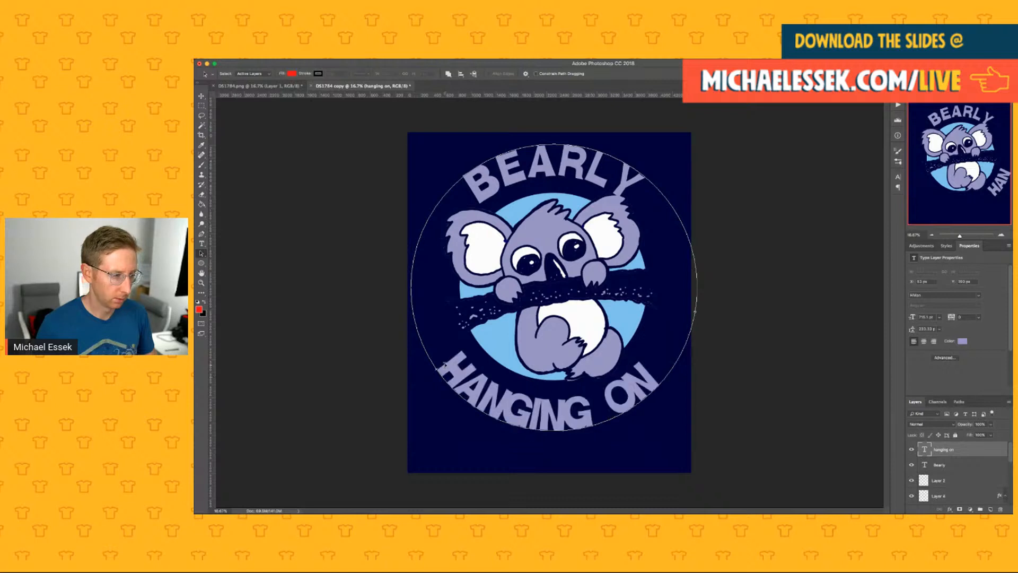
Step: Widen the letter spacing of "HANGING ON" to a tracking of 100
{"action": "left_click", "coordinate": [202, 243]}
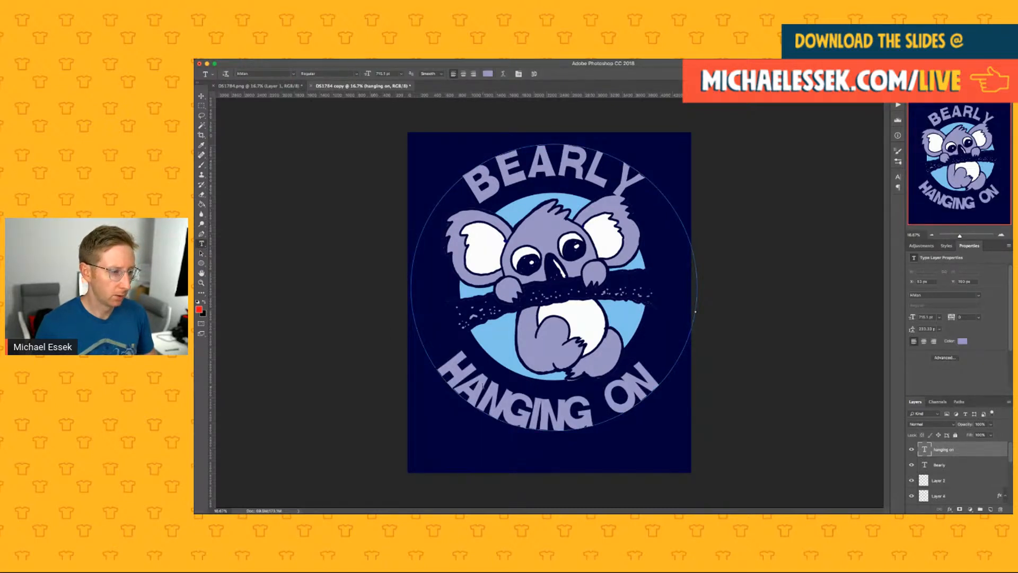
{"action": "triple_click", "coordinate": [482, 386]}
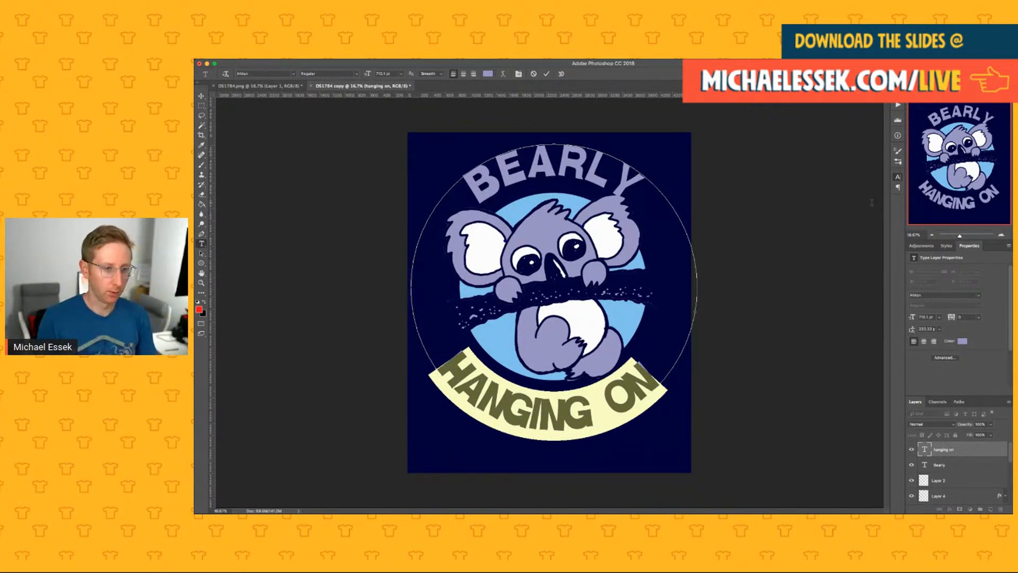
{"action": "key", "text": "alt+Right"}
{"action": "key", "text": "alt+Right"}
{"action": "key", "text": "alt+Right"}
{"action": "key", "text": "alt+Right"}
{"action": "key", "text": "alt+Right"}
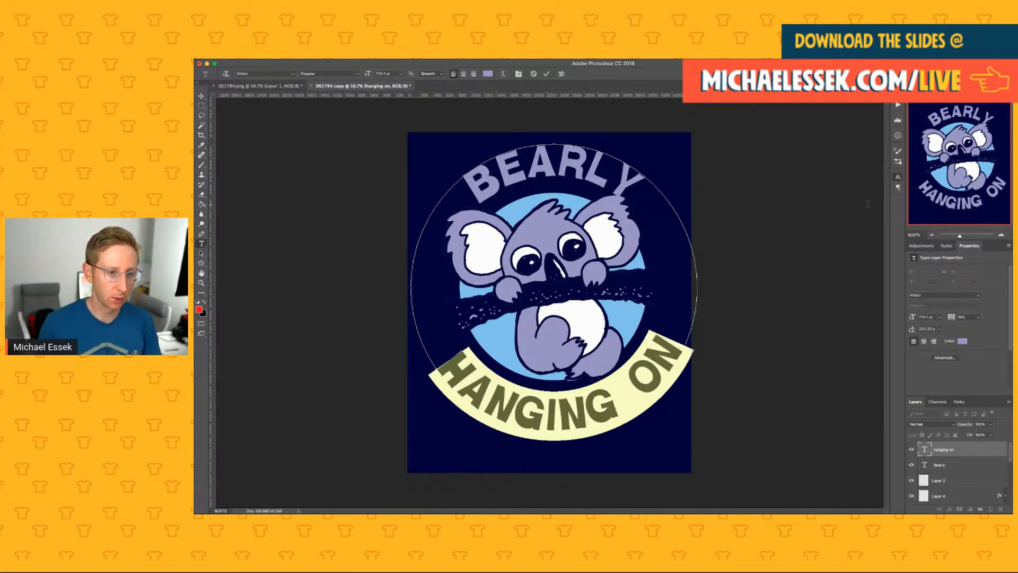
{"action": "key", "text": "alt+Right"}
{"action": "key", "text": "alt+Right"}
{"action": "key", "text": "alt+Right"}
{"action": "key", "text": "alt+Right"}
{"action": "key", "text": "alt+Left"}
{"action": "key", "text": "alt+Left"}
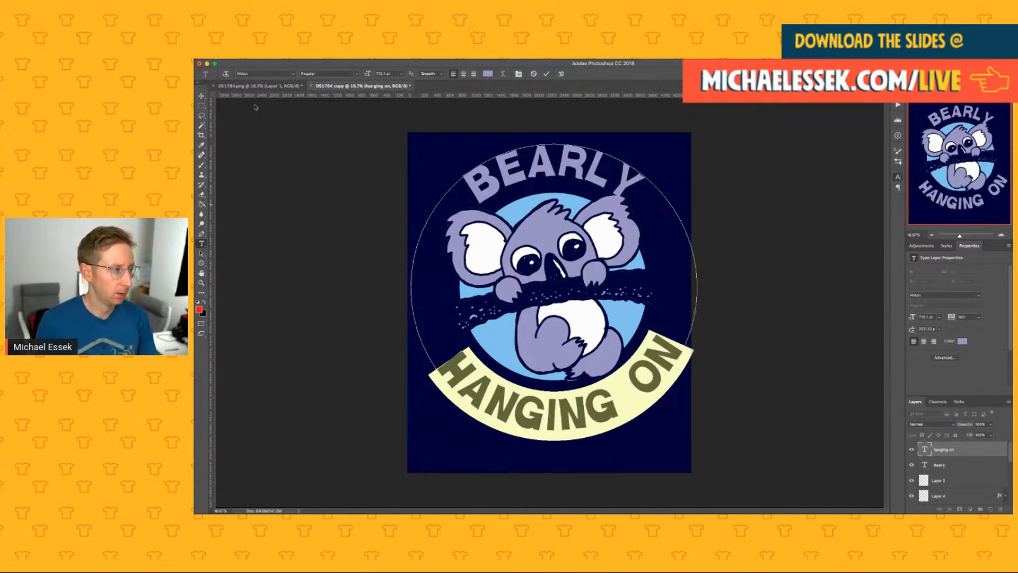
Step: Undo the accidental shift of the navy background and lock its layer in place
{"action": "left_click", "coordinate": [203, 96]}
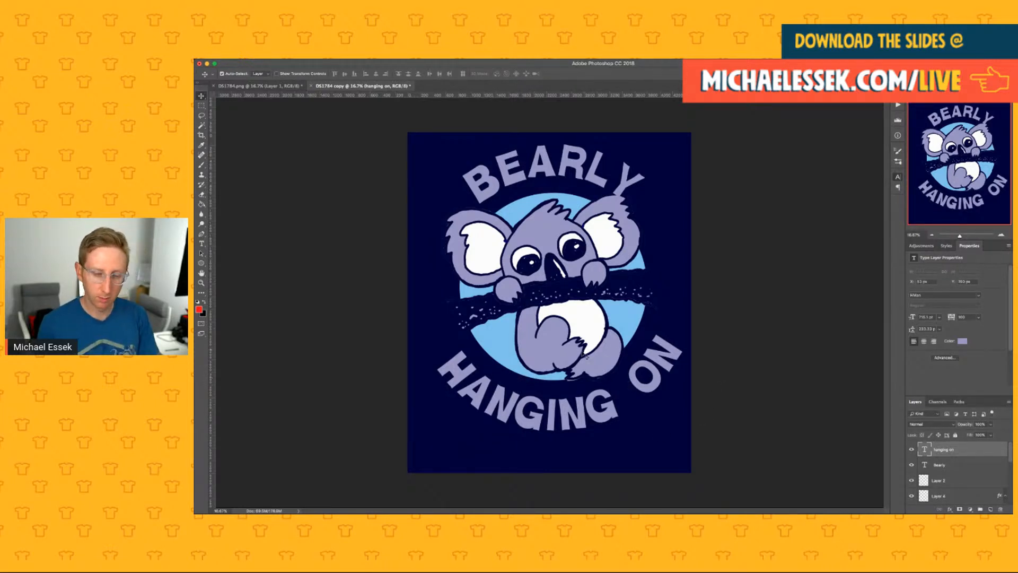
{"action": "left_click_drag", "start_coordinate": [688, 423], "coordinate": [430, 143]}
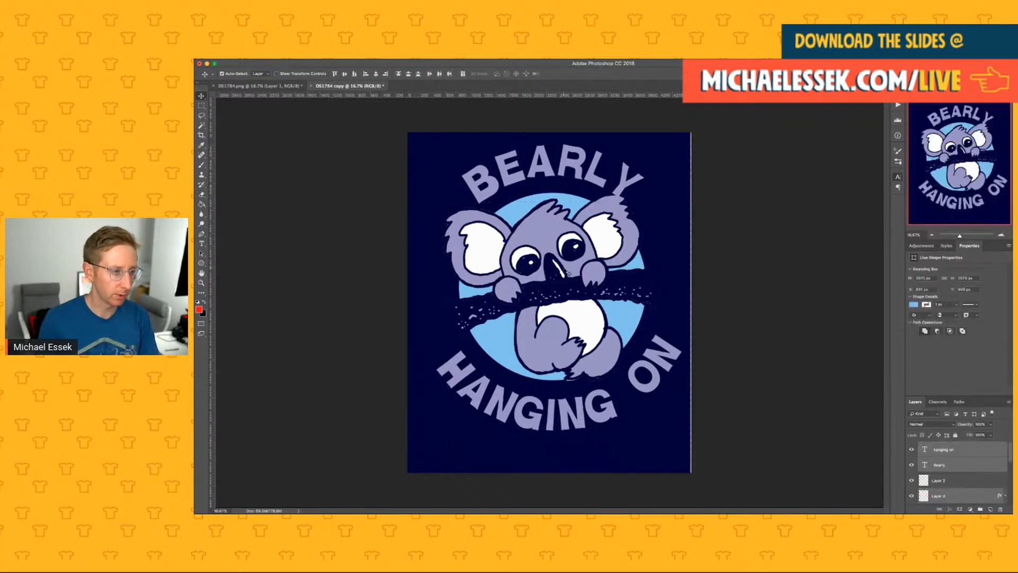
{"action": "key", "text": "super+z"}
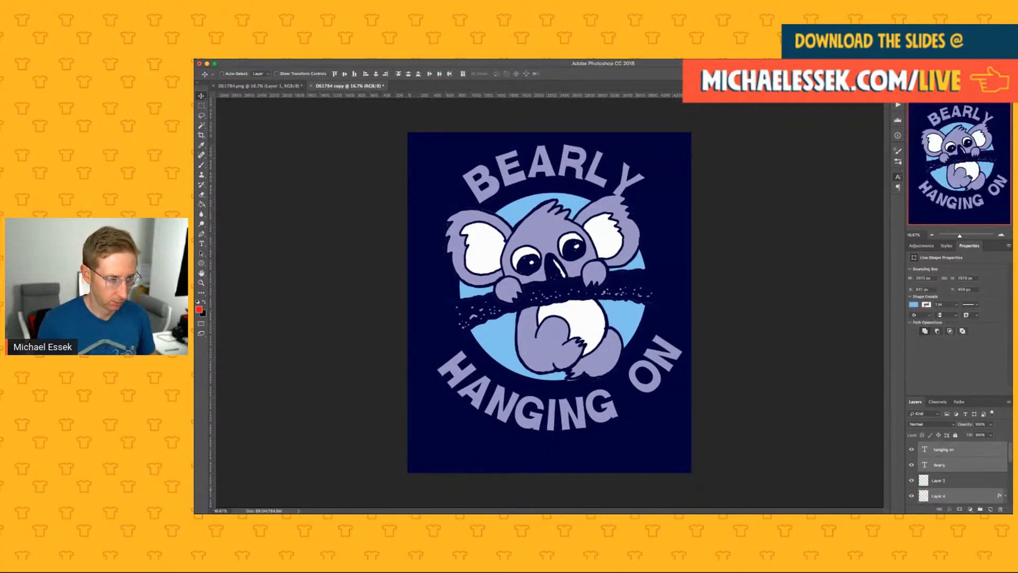
{"action": "scroll", "coordinate": [965, 488], "scroll_direction": "down", "scroll_amount": 3}
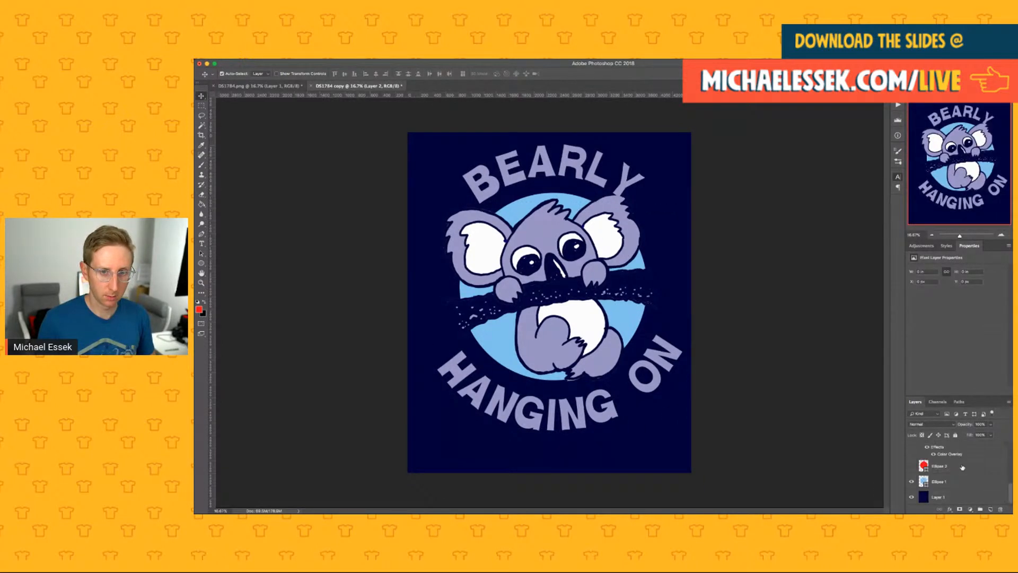
{"action": "left_click", "coordinate": [956, 497]}
Step: Select the koala artwork, blue circle and curved lettering together and move them slightly left and down on the navy background
{"action": "left_click", "coordinate": [454, 215]}
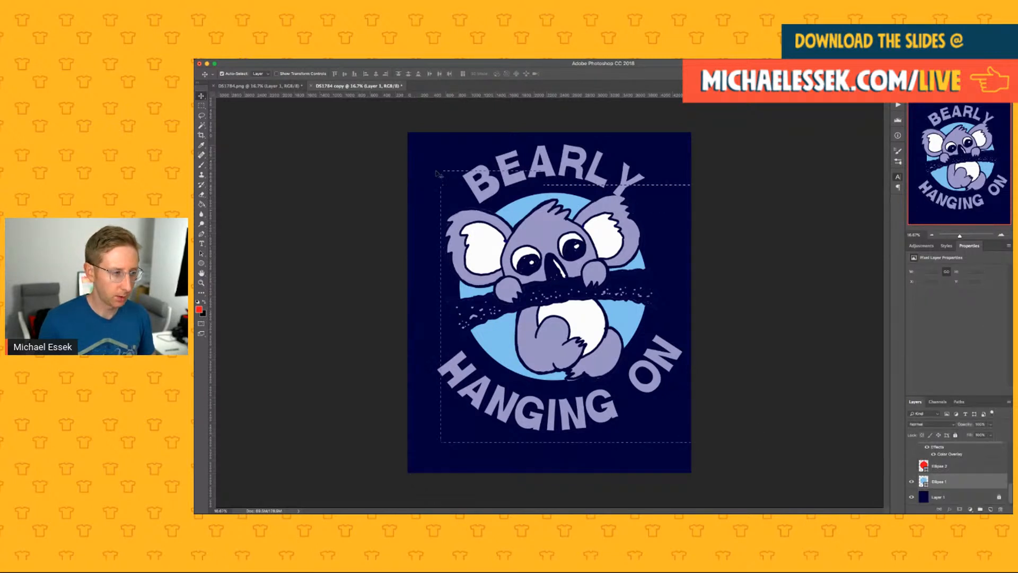
{"action": "key", "text": "super+t"}
{"action": "left_click_drag", "start_coordinate": [522, 254], "coordinate": [515, 259]}
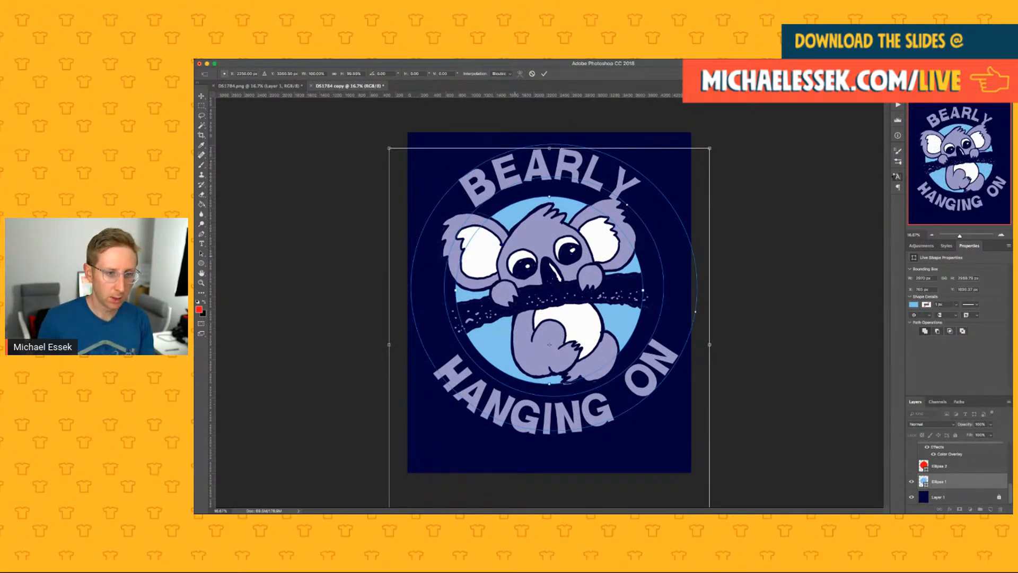
{"action": "key", "text": "Return"}
{"action": "left_click", "coordinate": [896, 176]}
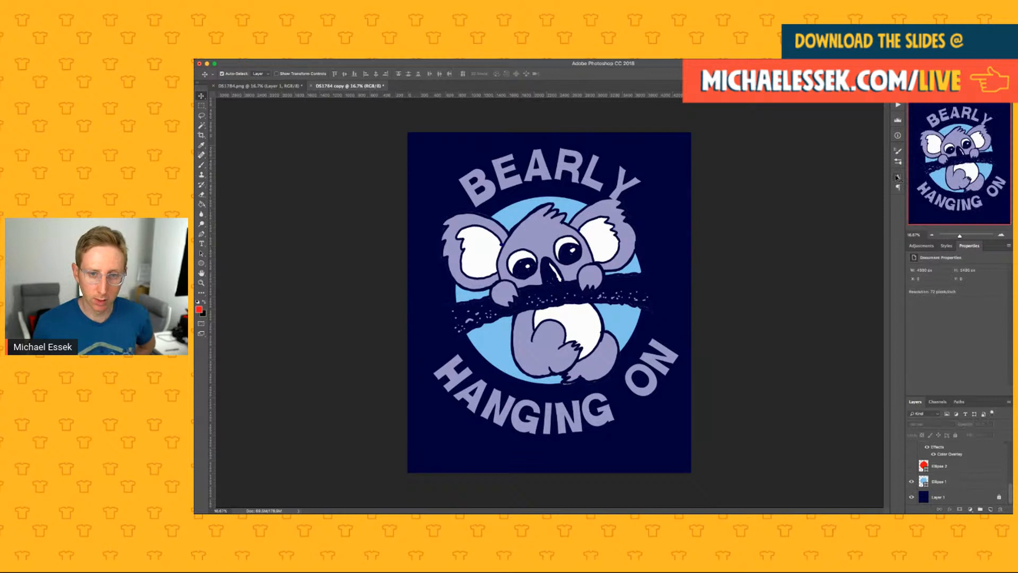
Step: Examine the koala, circle and surrounding lettering both close up and as a full composition
{"action": "left_click", "coordinate": [1002, 235]}
{"action": "left_click_drag", "start_coordinate": [982, 197], "coordinate": [983, 188]}
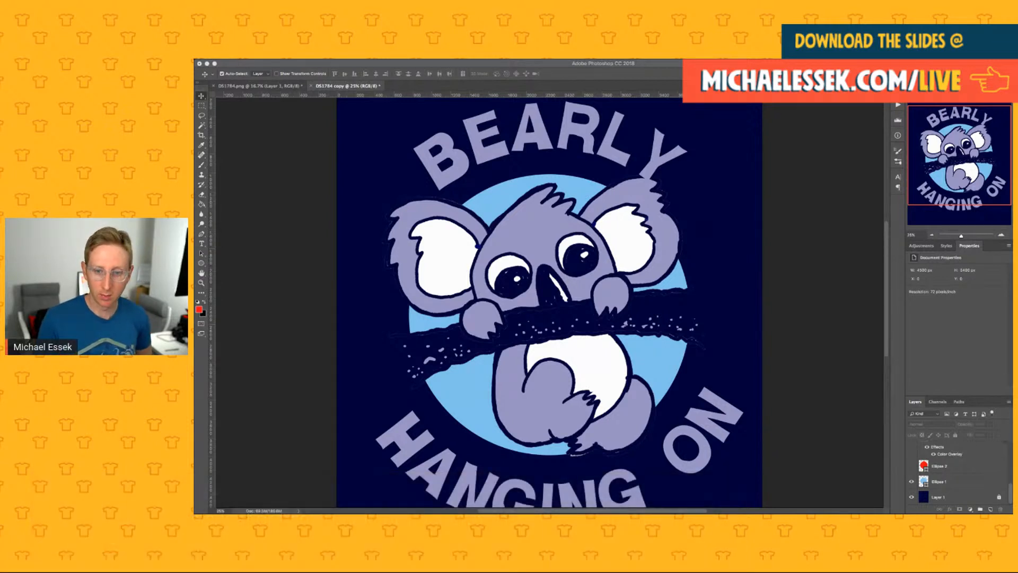
{"action": "left_click", "coordinate": [931, 235]}
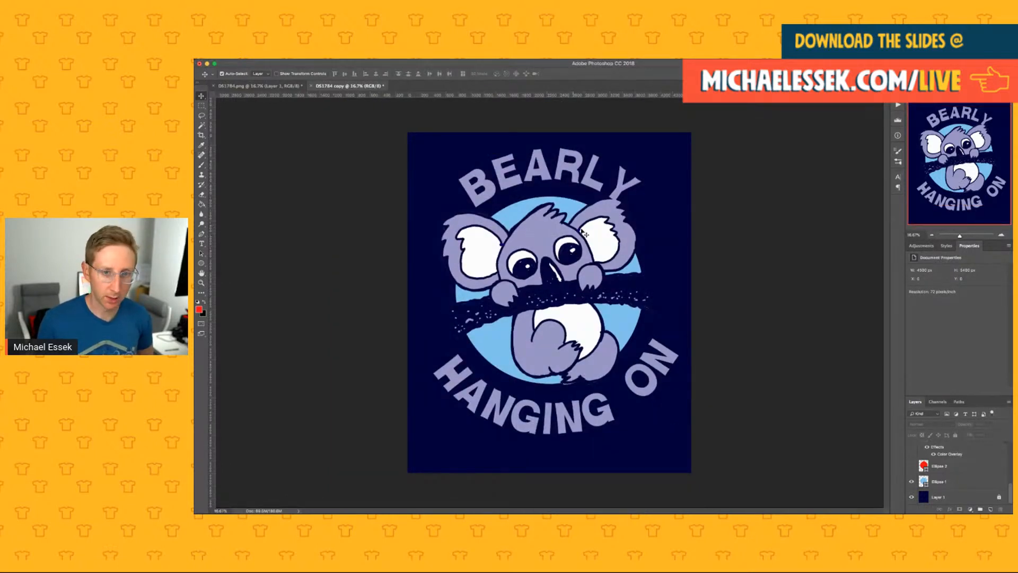
{"action": "left_click", "coordinate": [999, 234]}
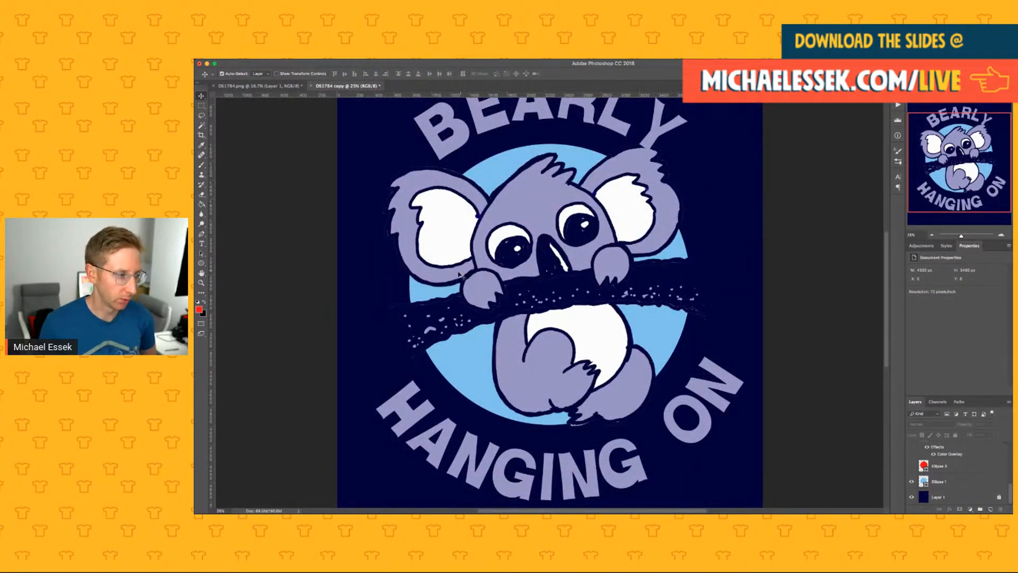
{"action": "left_click", "coordinate": [932, 235]}
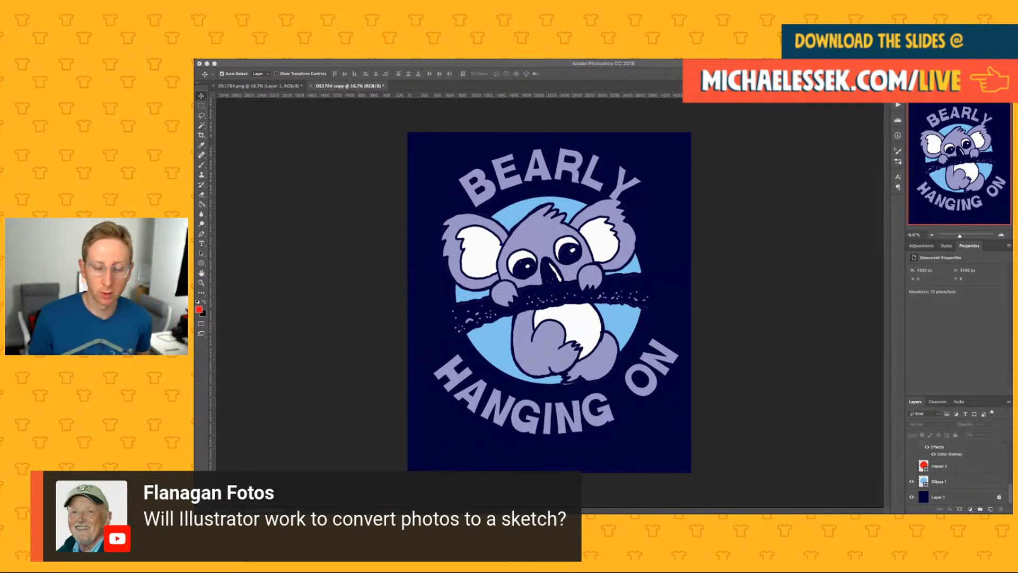
{"action": "left_click", "coordinate": [1001, 236]}
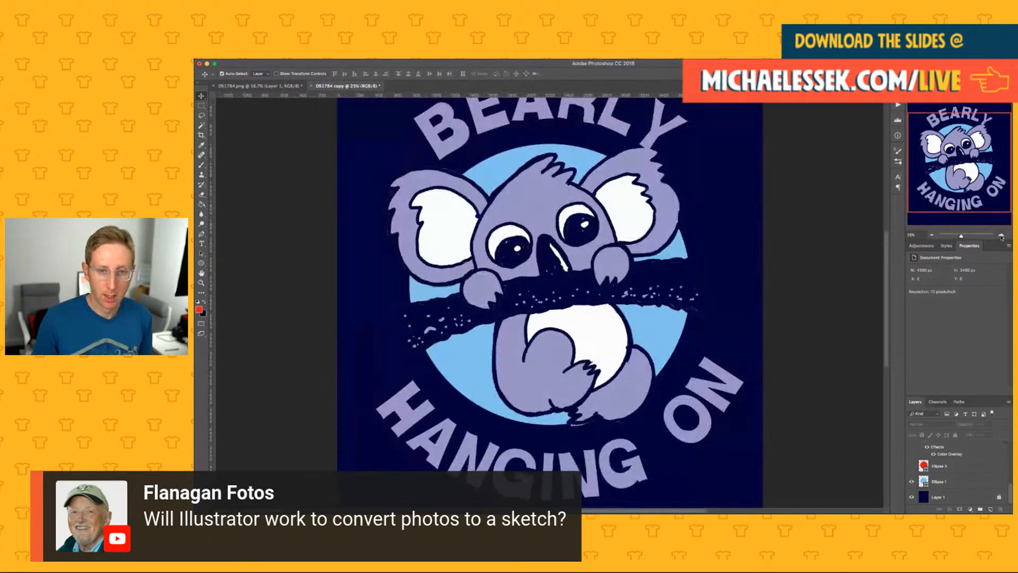
{"action": "left_click_drag", "start_coordinate": [993, 170], "coordinate": [994, 164]}
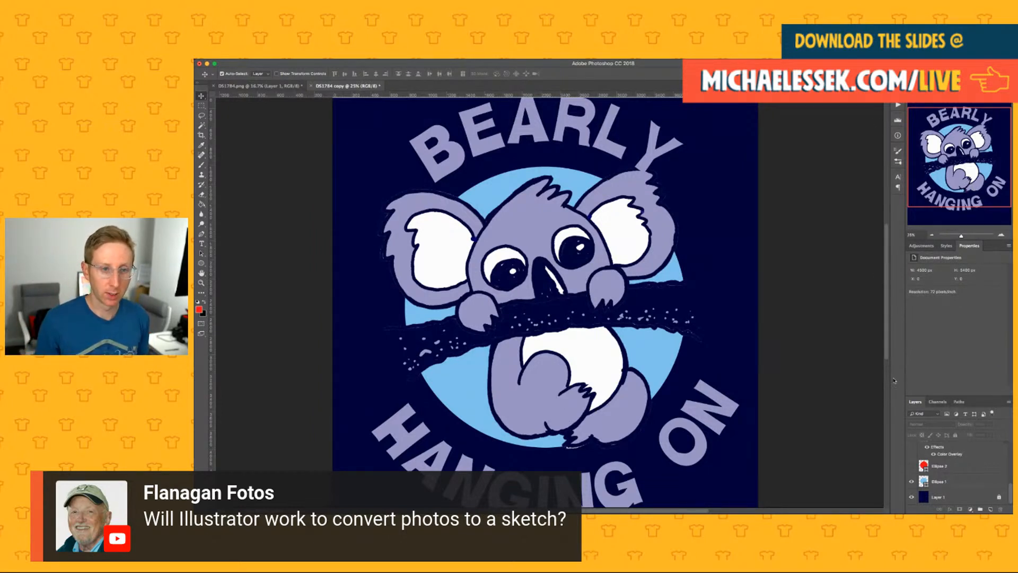
{"action": "left_click_drag", "start_coordinate": [1011, 509], "coordinate": [1011, 550]}
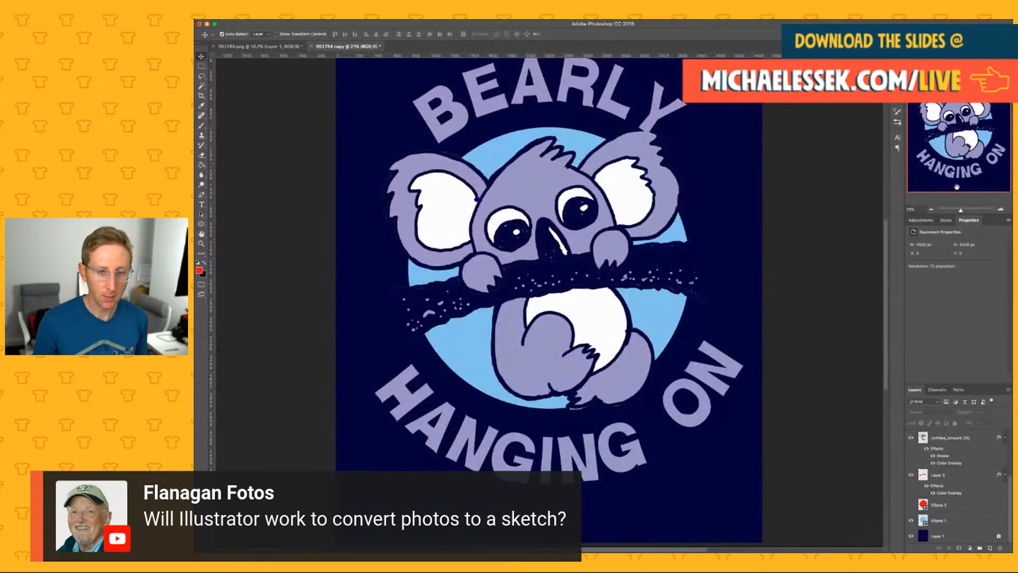
{"action": "left_click_drag", "start_coordinate": [1002, 165], "coordinate": [1001, 163]}
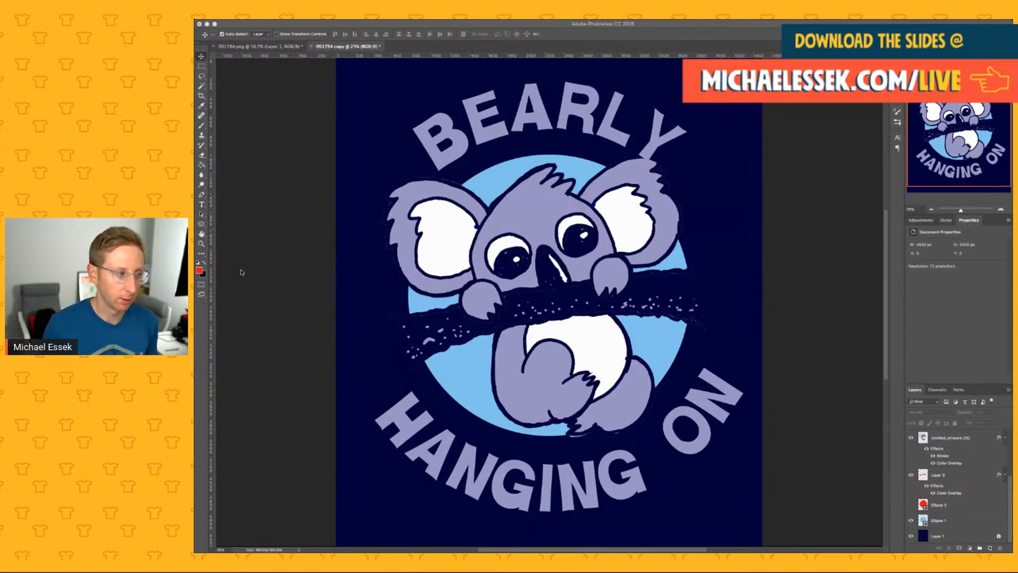
Step: Change the font of the upper curved "Bearly" text to Keep on Truckin
{"action": "left_click", "coordinate": [202, 206]}
{"action": "double_click", "coordinate": [424, 142]}
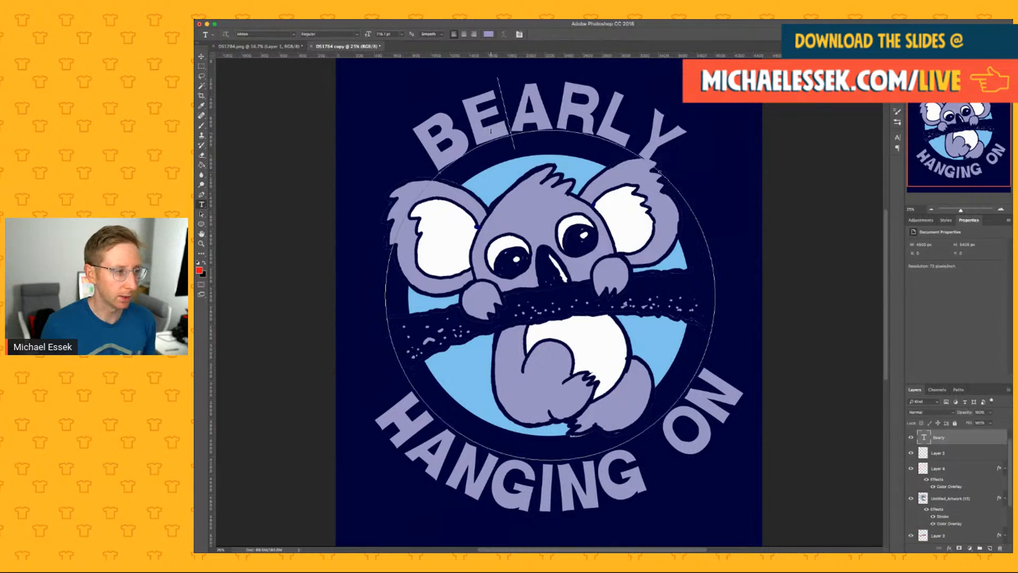
{"action": "left_click", "coordinate": [295, 35]}
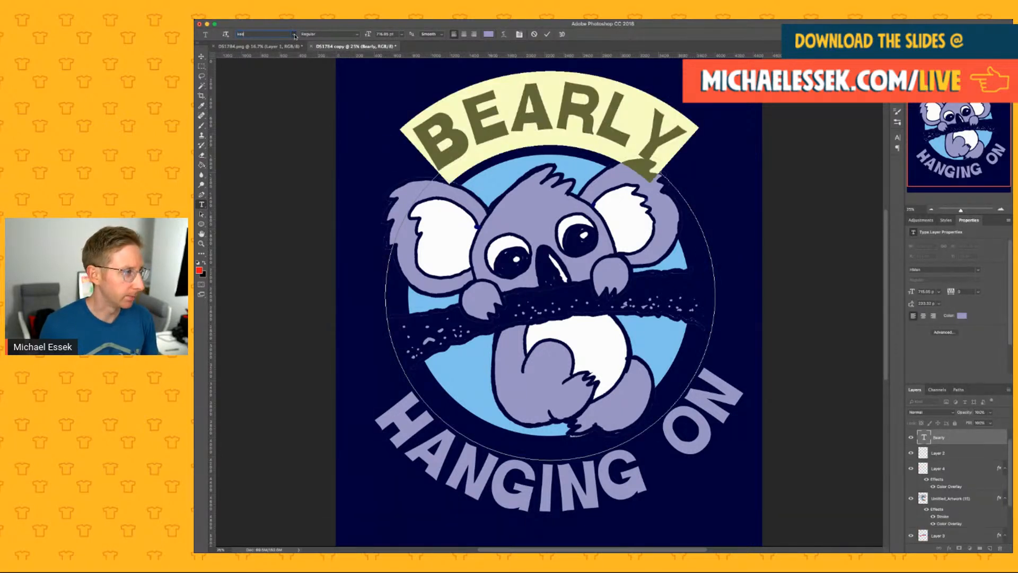
{"action": "left_click", "coordinate": [310, 68]}
{"action": "key", "text": "super+Return"}
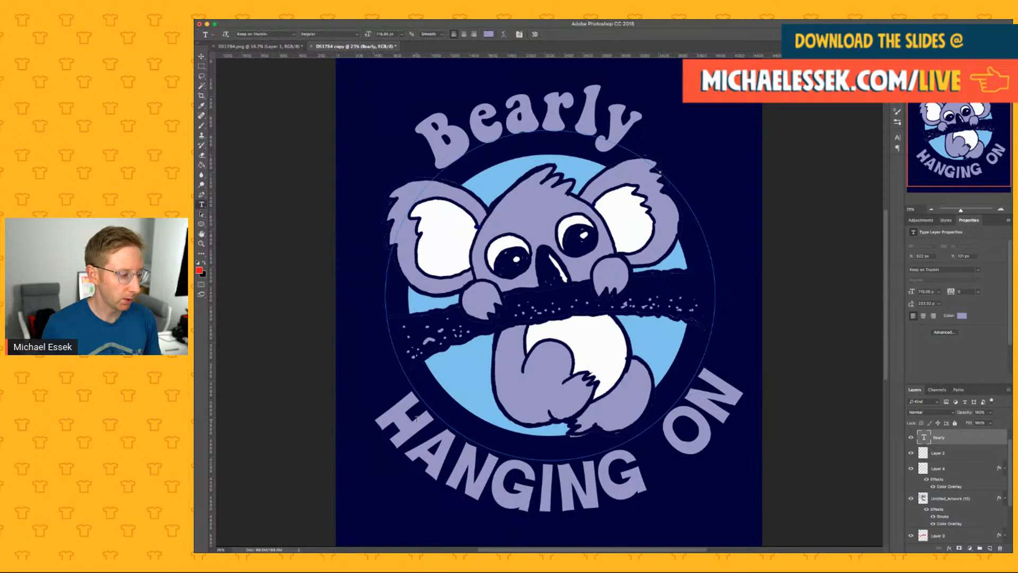
Step: Apply the Keep on Truckin font to all of the lower curved "hanging on" text
{"action": "double_click", "coordinate": [411, 438]}
{"action": "key", "text": "super+a"}
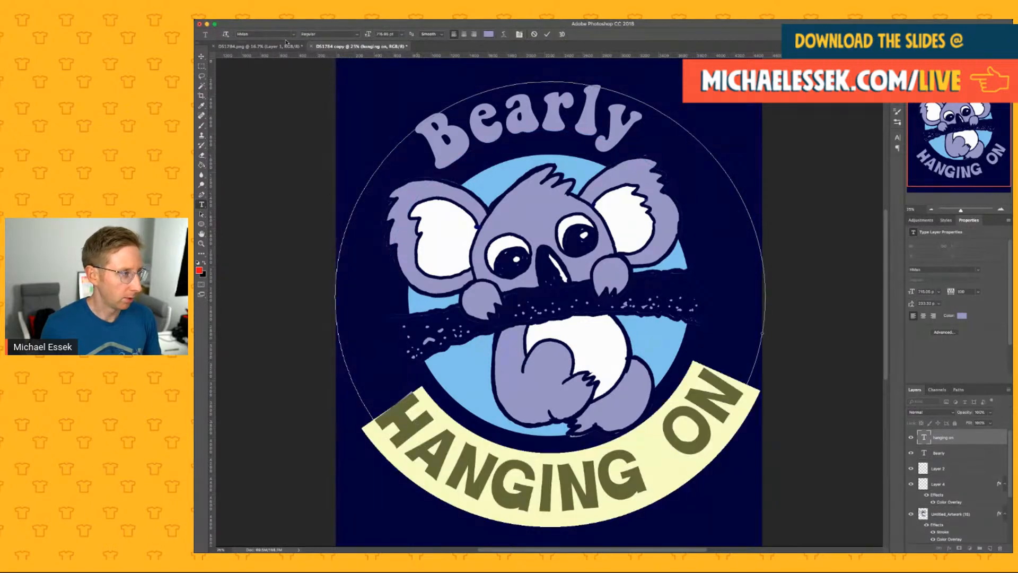
{"action": "left_click", "coordinate": [244, 34]}
{"action": "type", "text": "kee"}
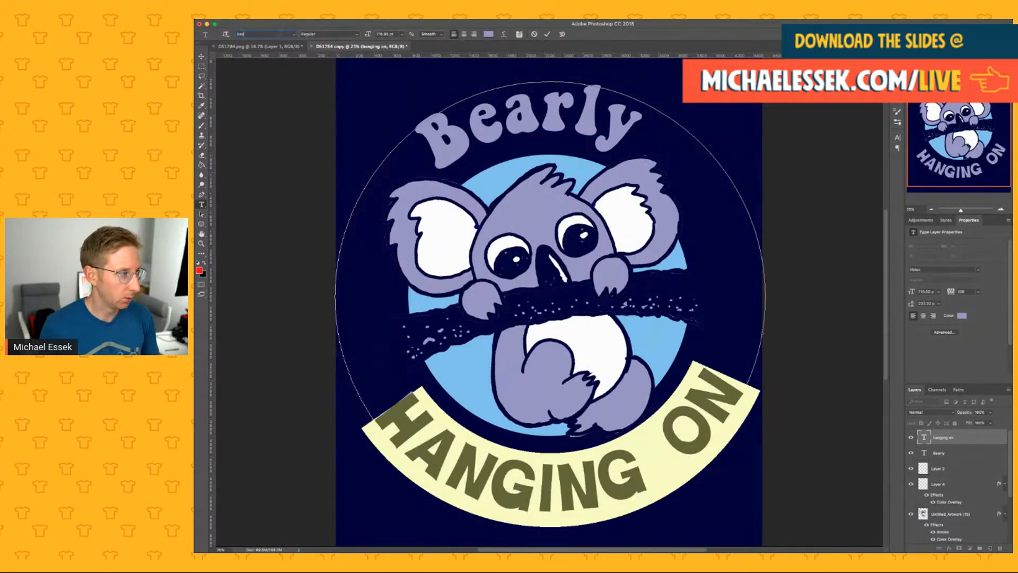
{"action": "key", "text": "Return"}
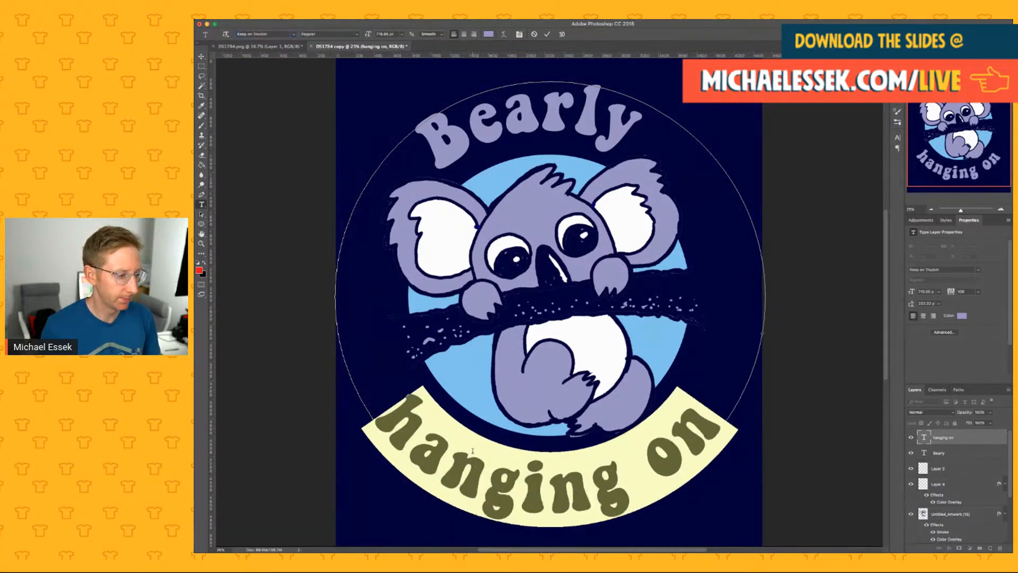
Step: Capitalise the first letters of the lower curved text so it reads "Hanging On"
{"action": "left_click", "coordinate": [450, 457]}
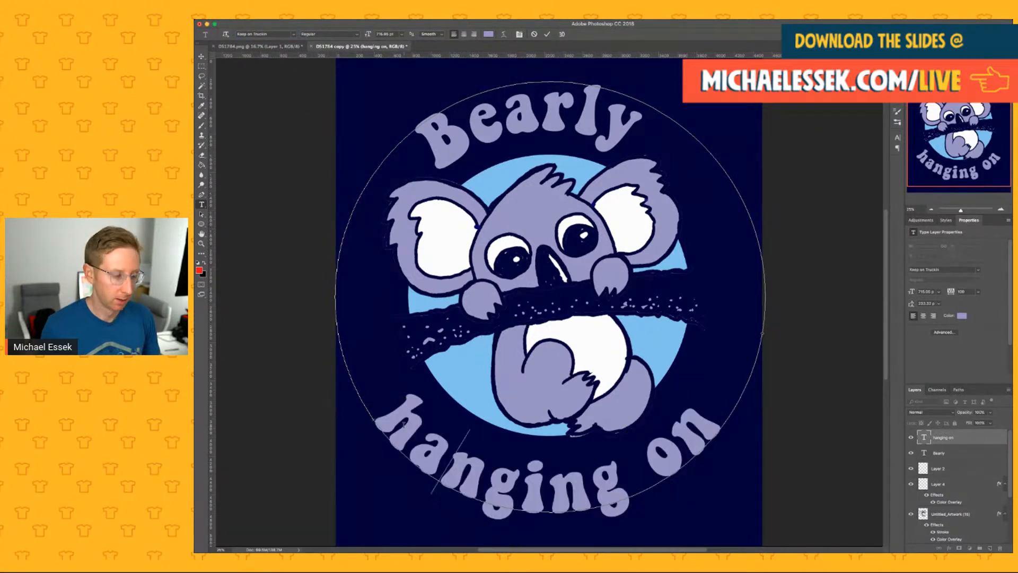
{"action": "left_click_drag", "start_coordinate": [377, 419], "coordinate": [391, 416]}
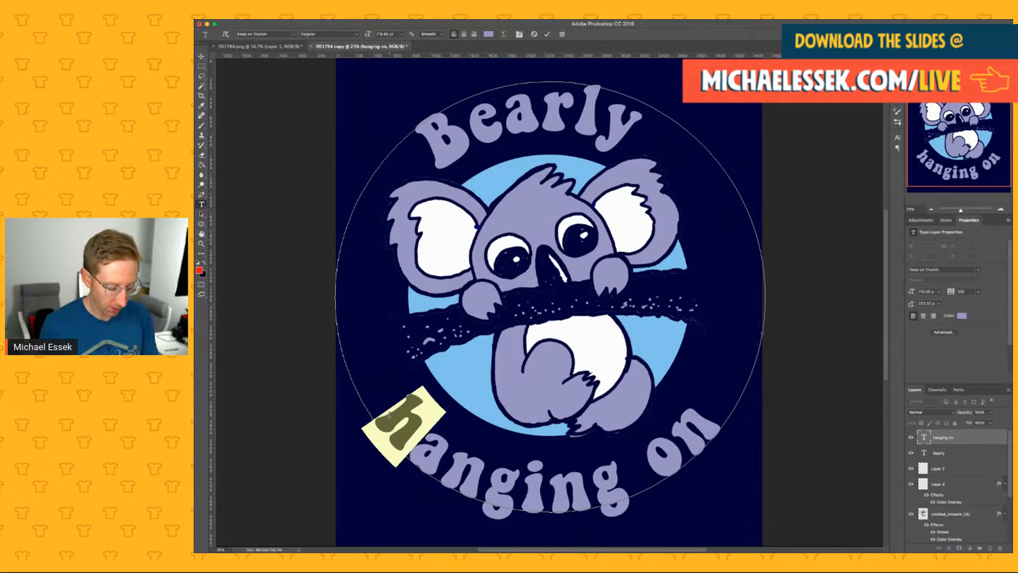
{"action": "type", "text": "H"}
{"action": "left_click_drag", "start_coordinate": [657, 452], "coordinate": [670, 445]}
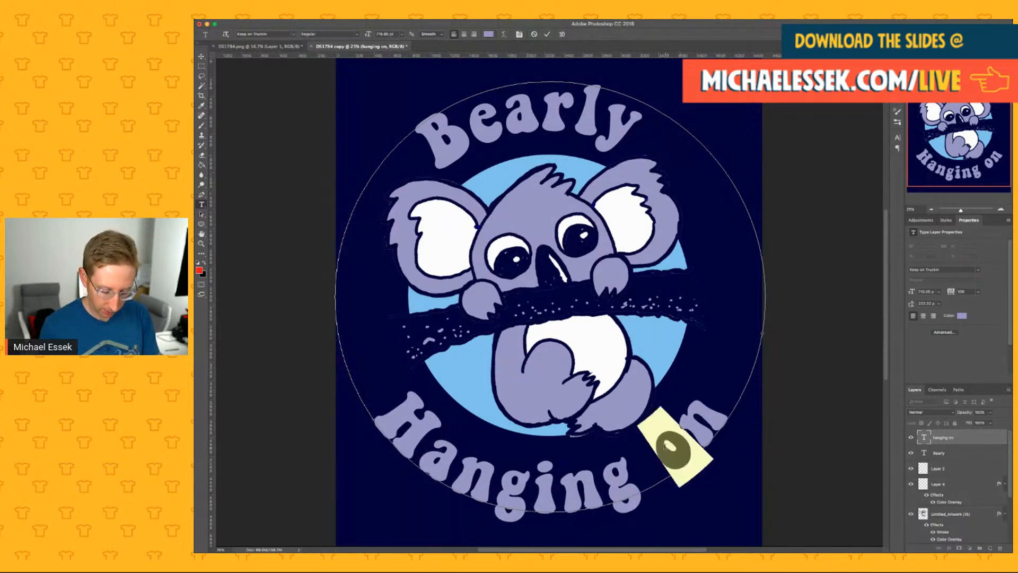
{"action": "type", "text": "O"}
{"action": "left_click", "coordinate": [202, 57]}
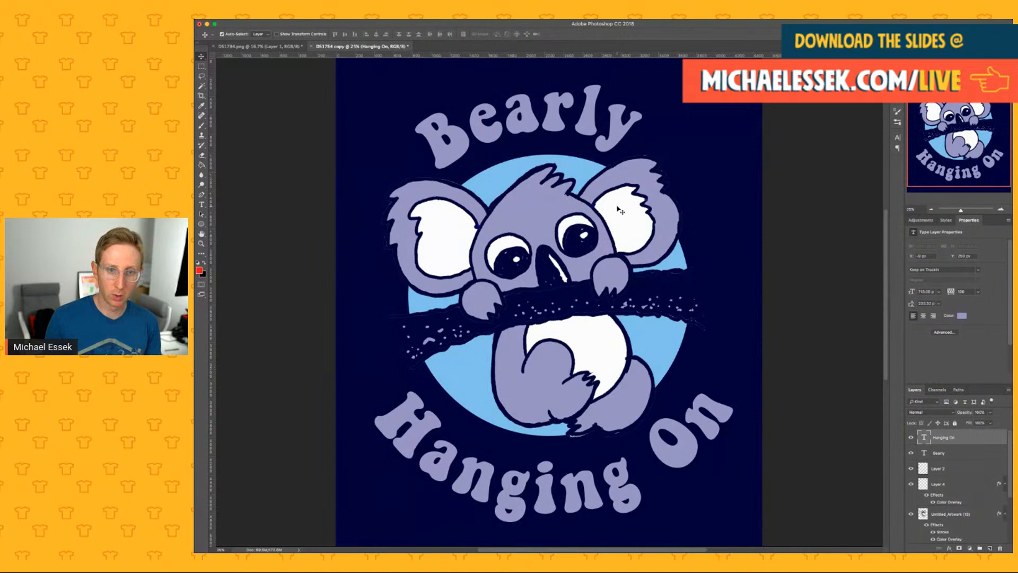
Step: Replace the final "g" of "Hanging" with an apostrophe so the lower text reads "Hangin' On"
{"action": "left_click", "coordinate": [932, 209]}
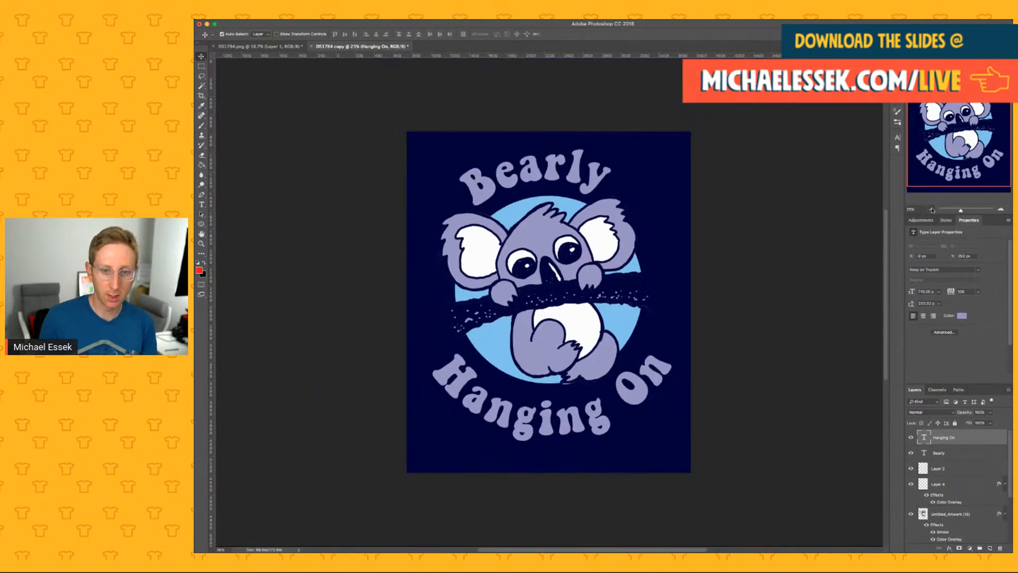
{"action": "left_click", "coordinate": [1001, 209]}
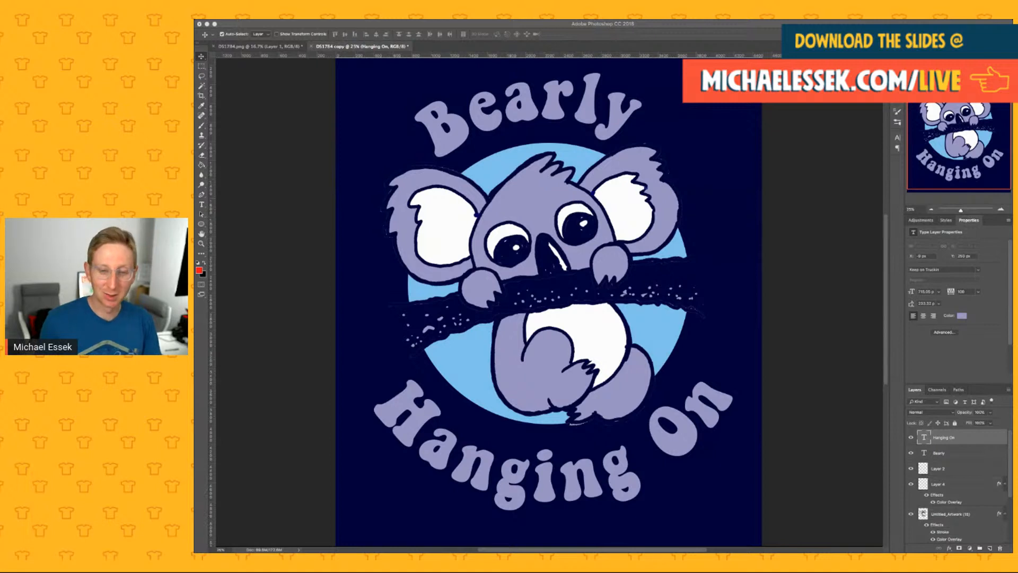
{"action": "left_click", "coordinate": [202, 205]}
{"action": "left_click_drag", "start_coordinate": [622, 457], "coordinate": [605, 467]}
{"action": "type", "text": "'"}
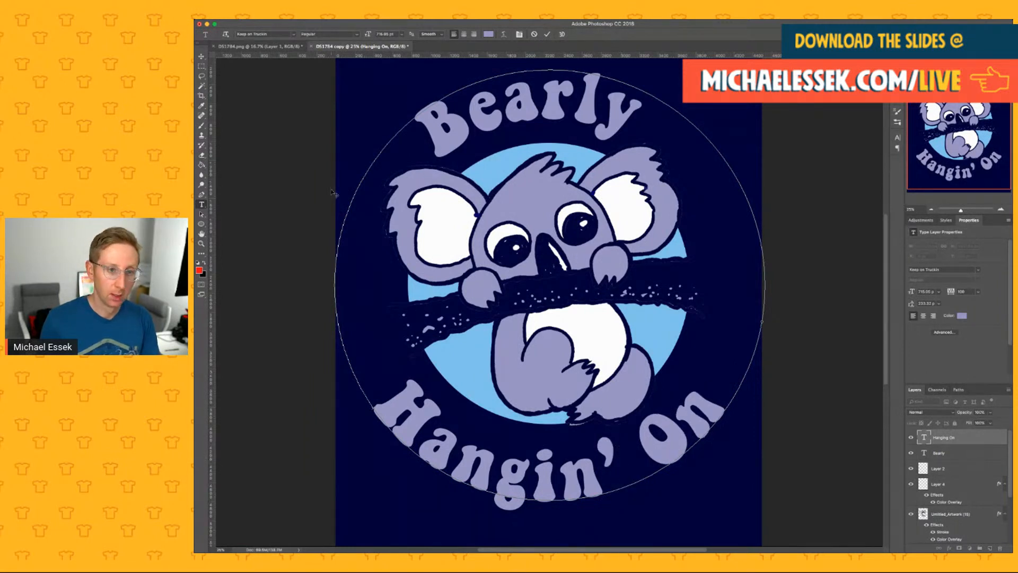
{"action": "left_click", "coordinate": [201, 57]}
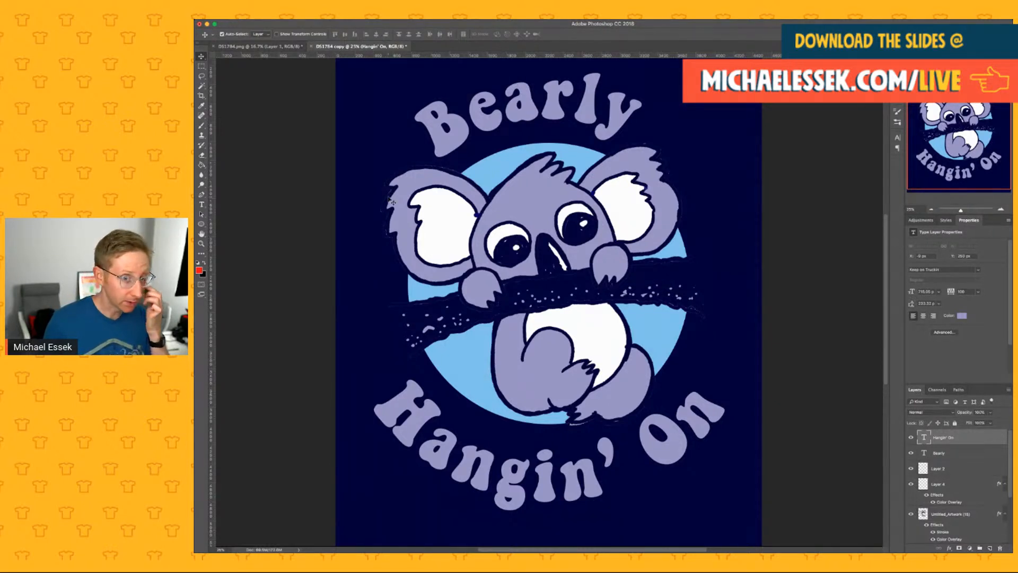
Step: Set the Brush colour to white and add a new layer directly above the light blue circle
{"action": "left_click", "coordinate": [202, 127]}
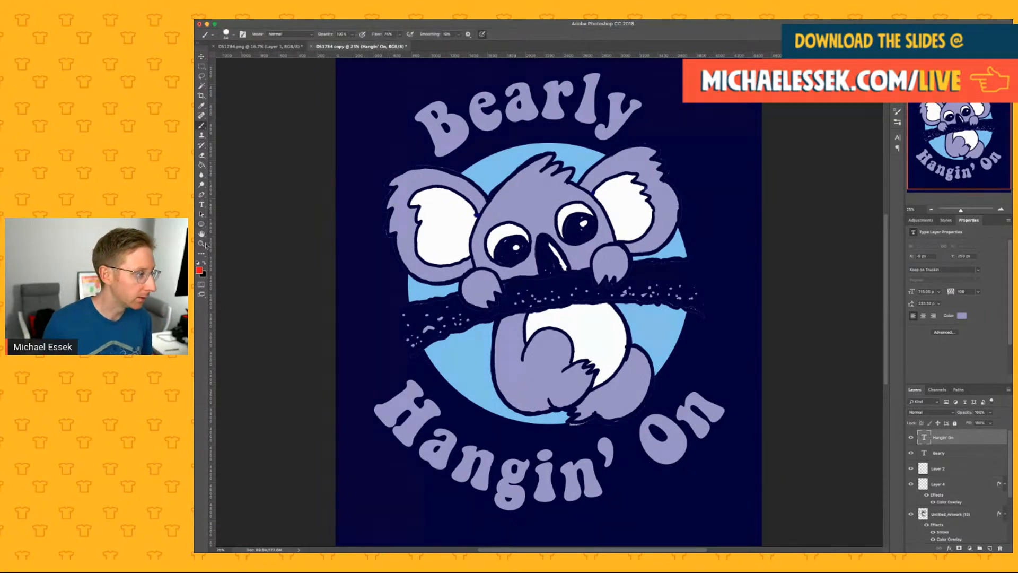
{"action": "left_click", "coordinate": [198, 263]}
{"action": "left_click", "coordinate": [204, 263]}
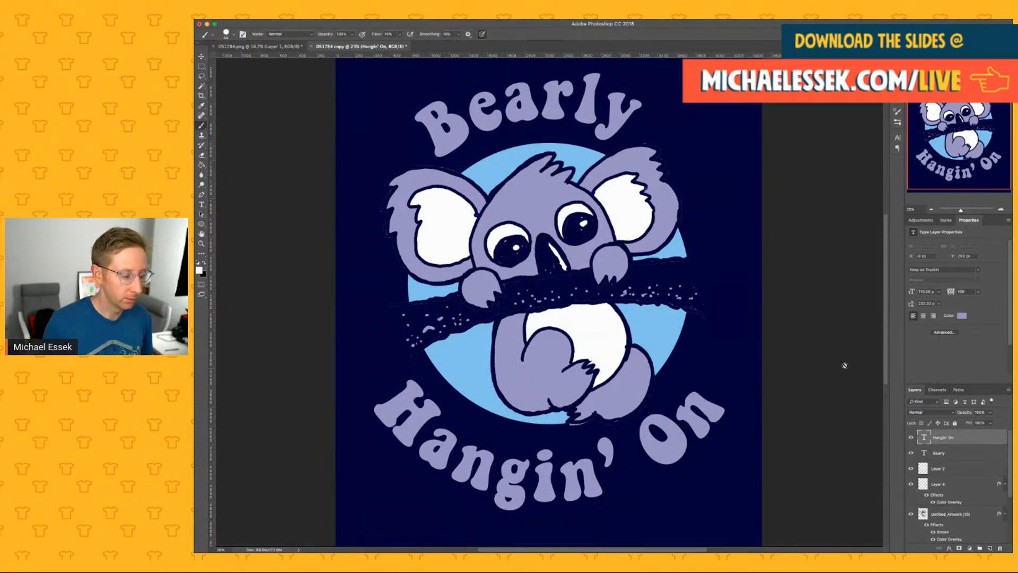
{"action": "scroll", "coordinate": [945, 490], "scroll_direction": "down", "scroll_amount": 3}
{"action": "left_click", "coordinate": [960, 522]}
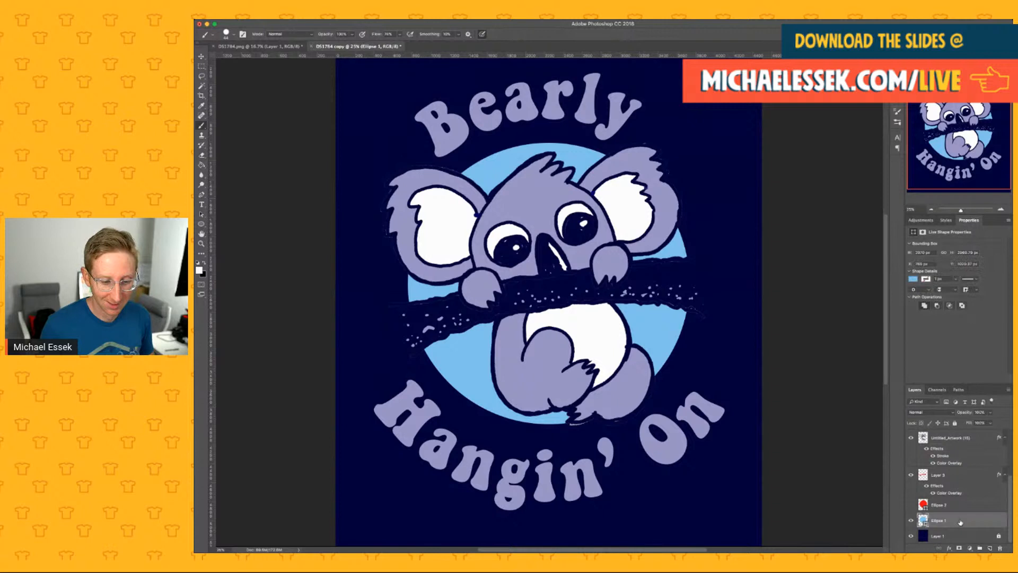
{"action": "left_click", "coordinate": [988, 548]}
Step: Paint small white cloud streaks in the lower half of the blue circle, one on each side of the koala
{"action": "left_click_drag", "start_coordinate": [471, 376], "coordinate": [434, 375]}
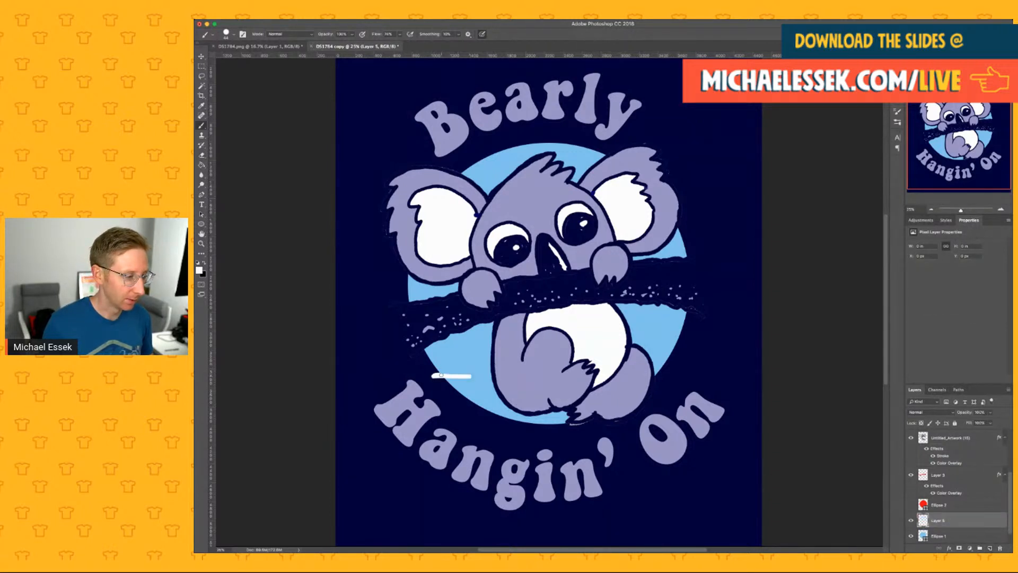
{"action": "left_click_drag", "start_coordinate": [448, 370], "coordinate": [469, 375]}
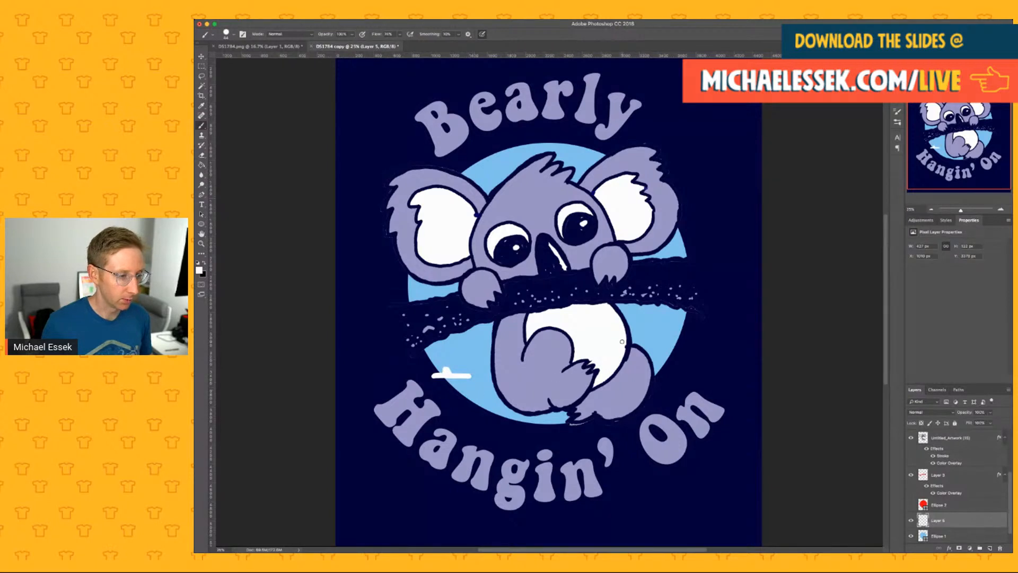
{"action": "mouse_move", "coordinate": [642, 349]}
{"action": "left_mouse_down"}
{"action": "mouse_move", "coordinate": [683, 351]}
{"action": "mouse_move", "coordinate": [643, 350]}
{"action": "left_mouse_up"}
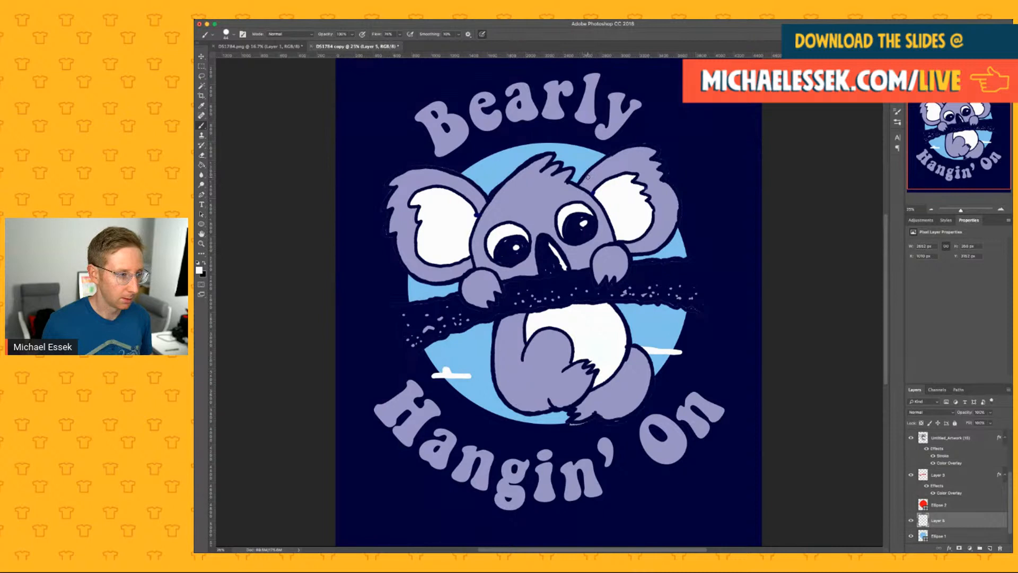
Step: Paint white streaks beside the koala's head in the upper blue circle and dab rounded puffs on them with a larger brush
{"action": "left_click_drag", "start_coordinate": [509, 176], "coordinate": [482, 176]}
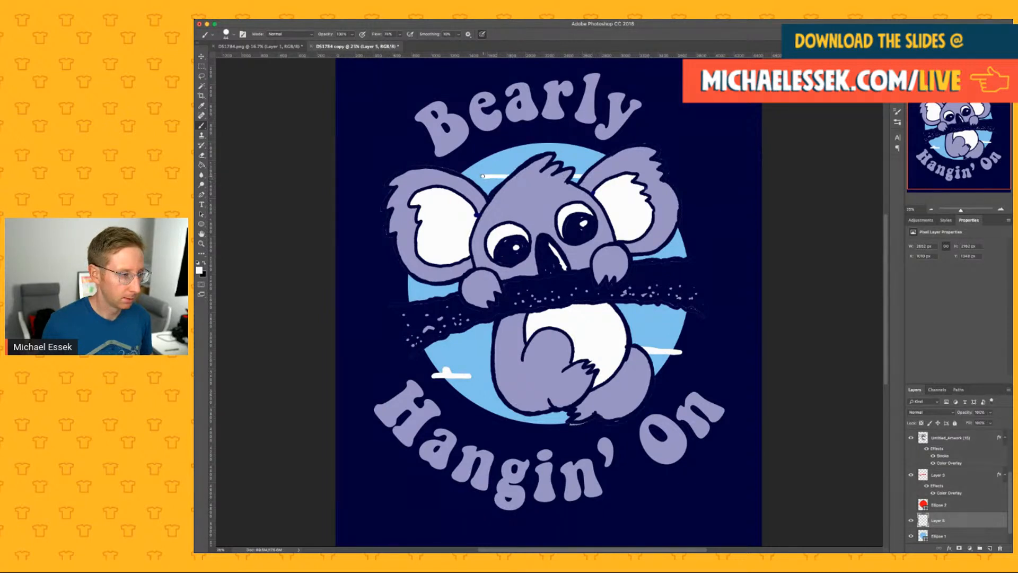
{"action": "left_click", "coordinate": [233, 34]}
{"action": "left_click_drag", "start_coordinate": [256, 57], "coordinate": [264, 58]}
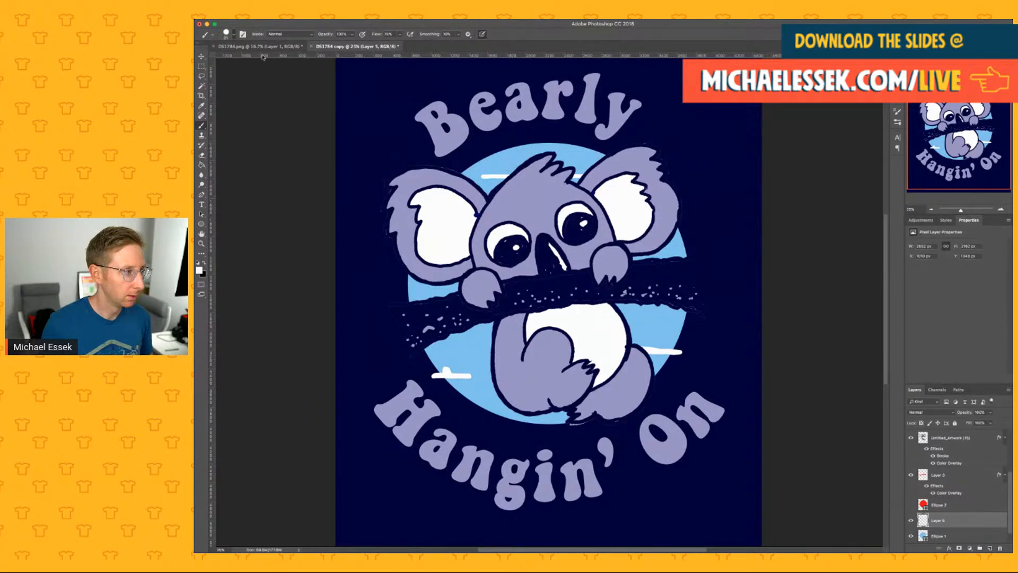
{"action": "left_click", "coordinate": [581, 169]}
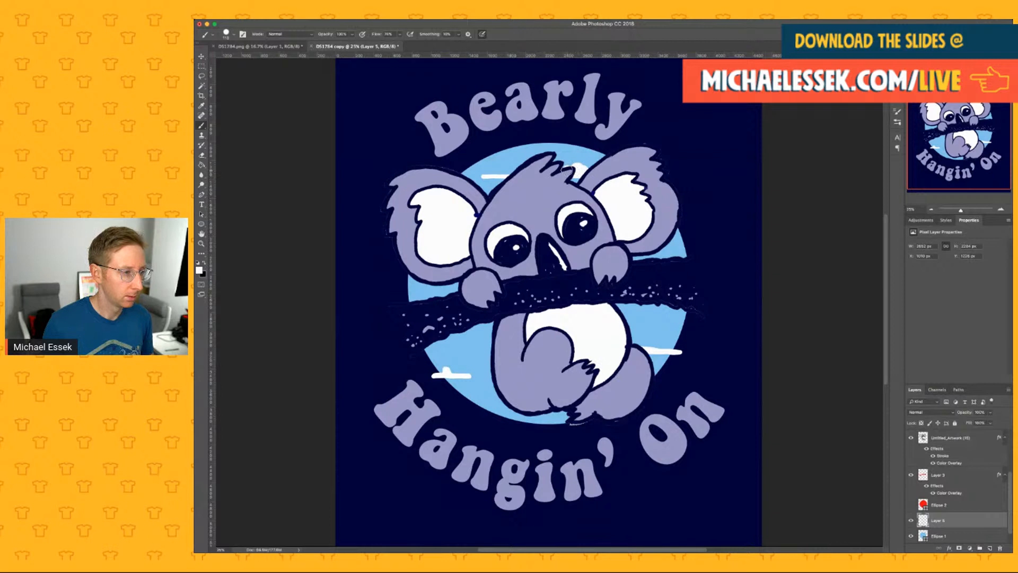
{"action": "left_click", "coordinate": [508, 173]}
{"action": "left_click", "coordinate": [501, 166]}
{"action": "left_click", "coordinate": [492, 170]}
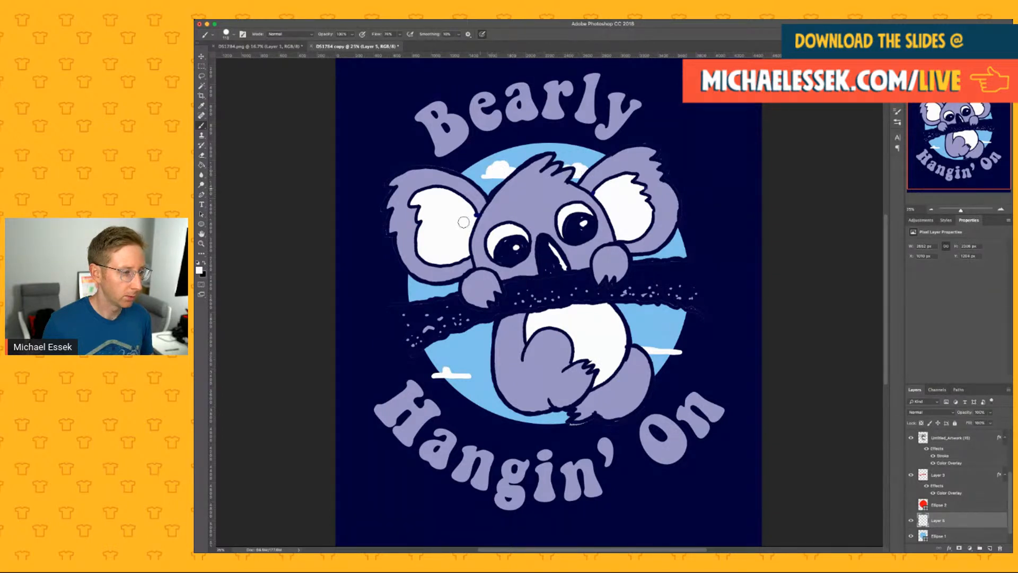
Step: Dab white puffs onto the two lower streaks to form clouds, and paint another cloud just below the branch, left of the koala's body
{"action": "left_click", "coordinate": [463, 372]}
{"action": "left_click", "coordinate": [456, 366]}
{"action": "left_click", "coordinate": [449, 371]}
{"action": "left_click", "coordinate": [442, 370]}
{"action": "left_click", "coordinate": [670, 348]}
{"action": "left_click", "coordinate": [663, 344]}
{"action": "left_click", "coordinate": [657, 338]}
{"action": "left_click", "coordinate": [653, 344]}
{"action": "left_click", "coordinate": [645, 344]}
{"action": "left_click", "coordinate": [639, 347]}
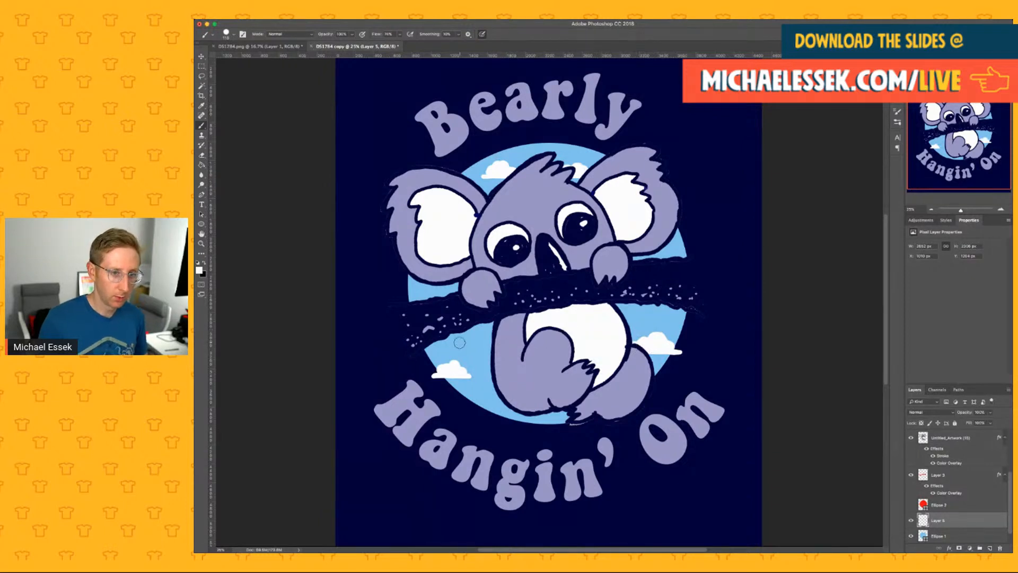
{"action": "mouse_move", "coordinate": [478, 329]}
{"action": "left_mouse_down"}
{"action": "mouse_move", "coordinate": [447, 327]}
{"action": "mouse_move", "coordinate": [487, 329]}
{"action": "mouse_move", "coordinate": [467, 328]}
{"action": "left_mouse_up"}
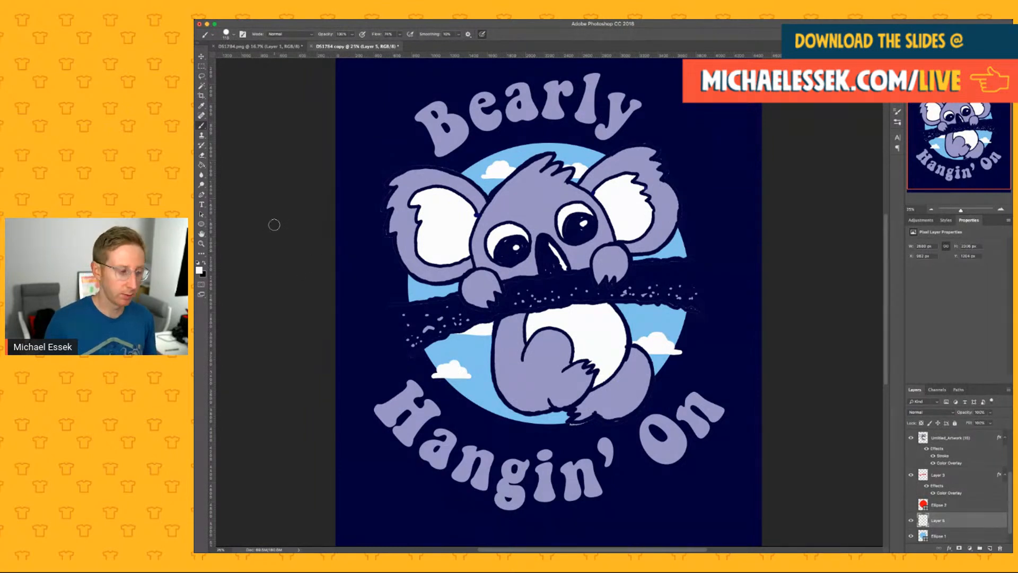
{"action": "left_click", "coordinate": [201, 56]}
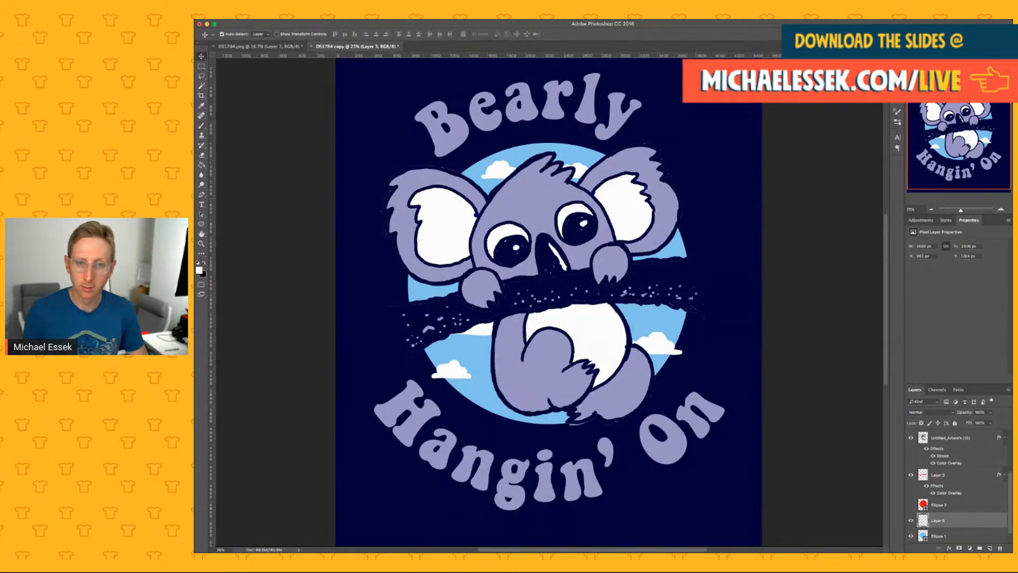